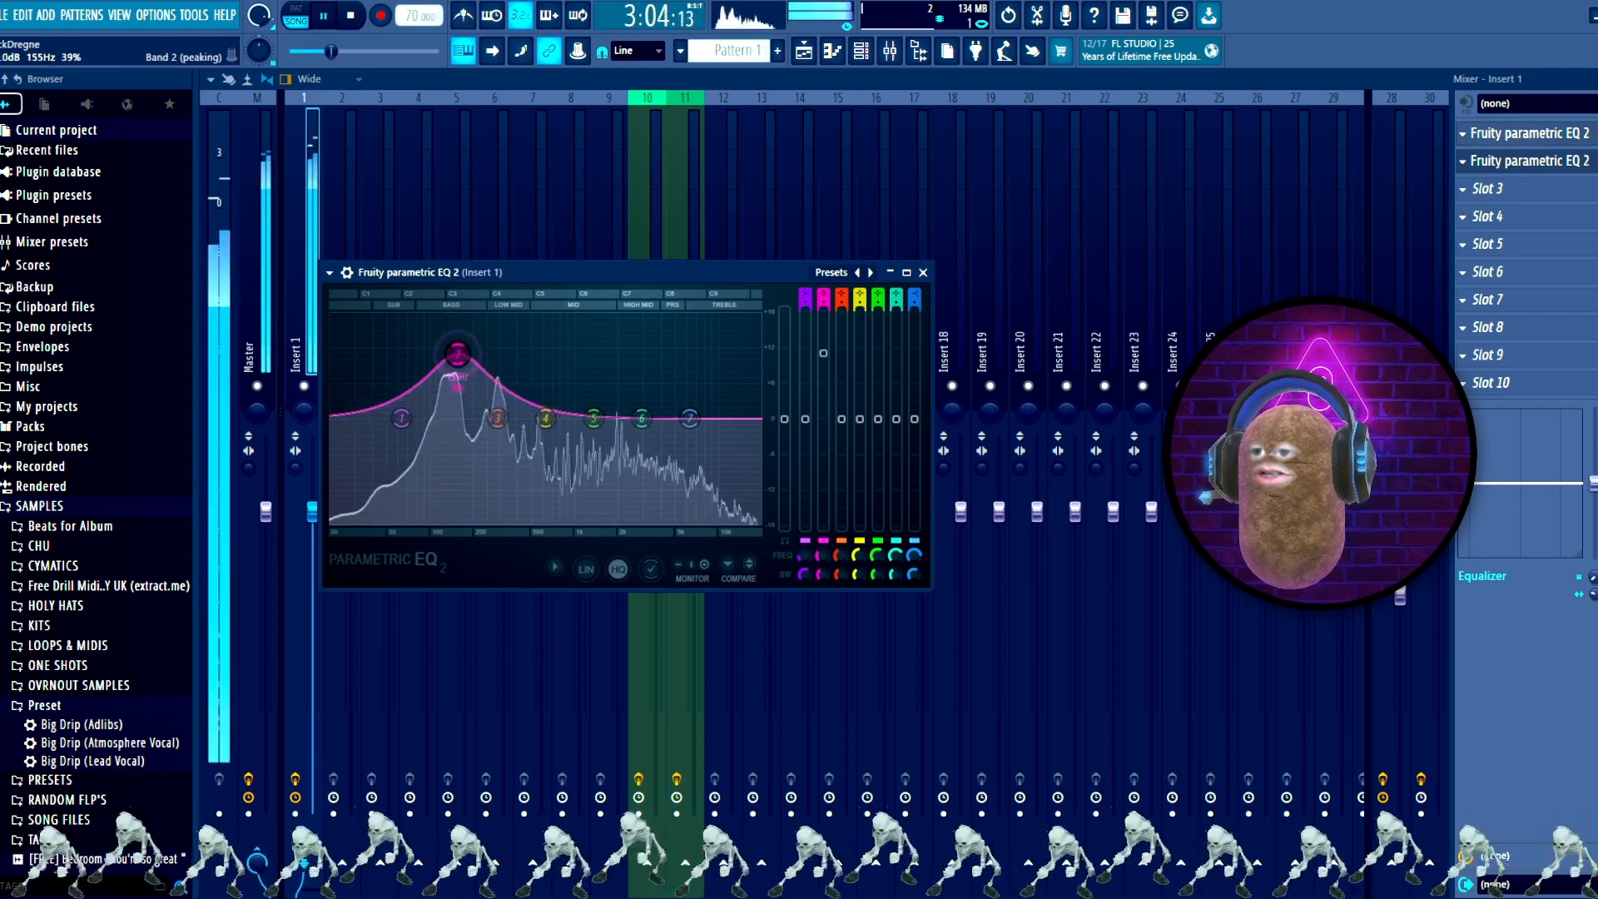
Step: Cut band 2 of Insert 1's parametric EQ at about 125 Hz with a 23% bandwidth and audition the loop
key(space)
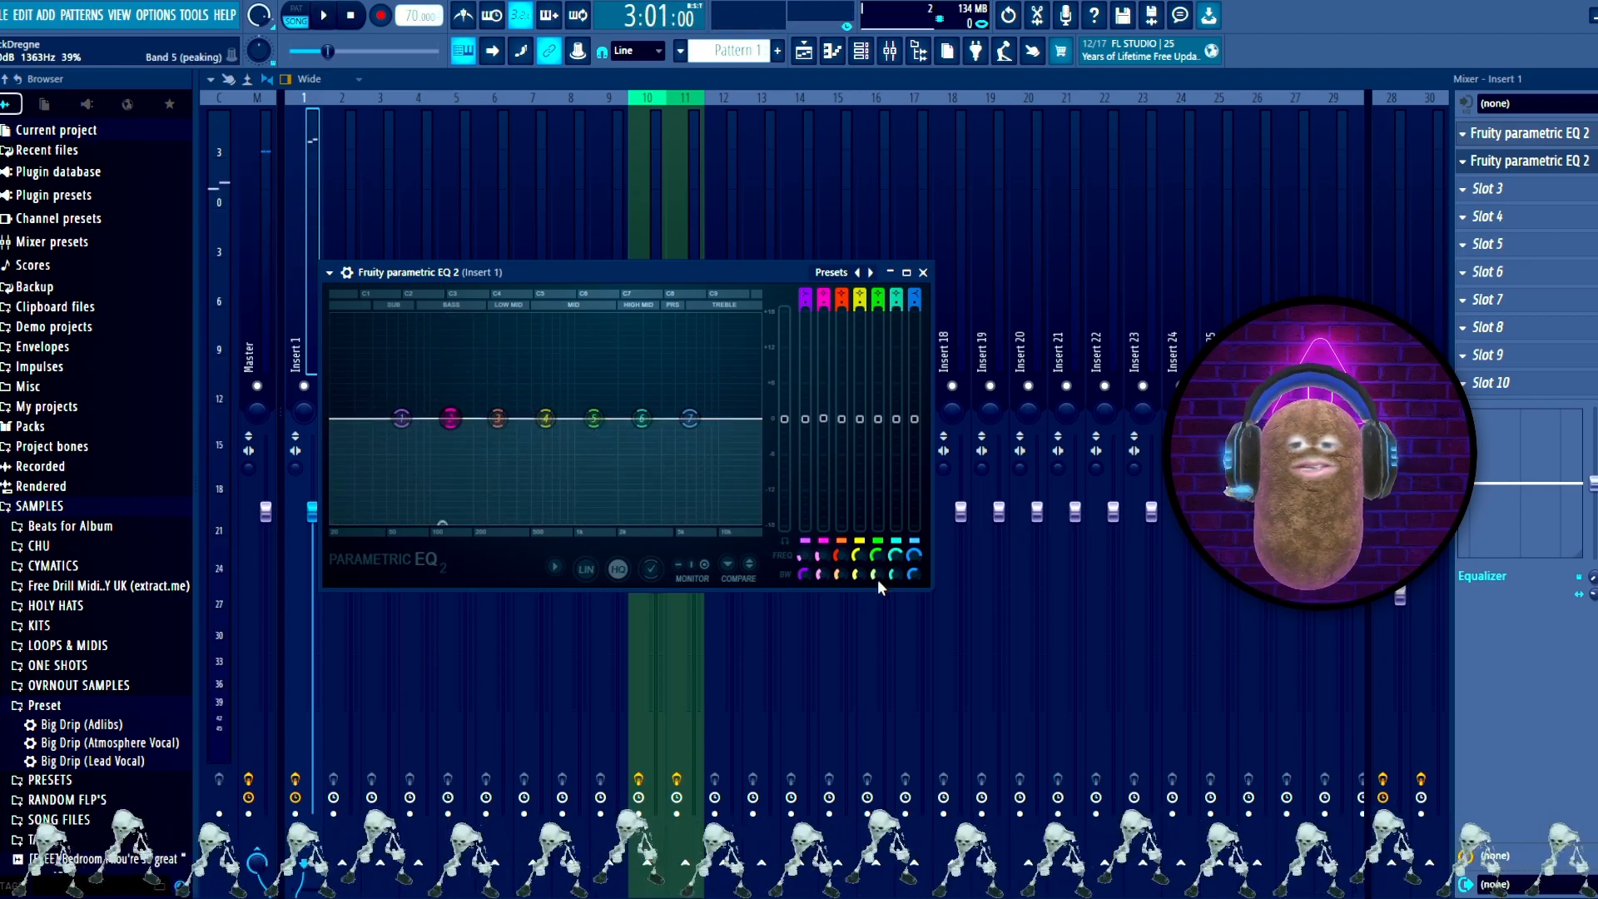
drag(822, 578, 822, 586)
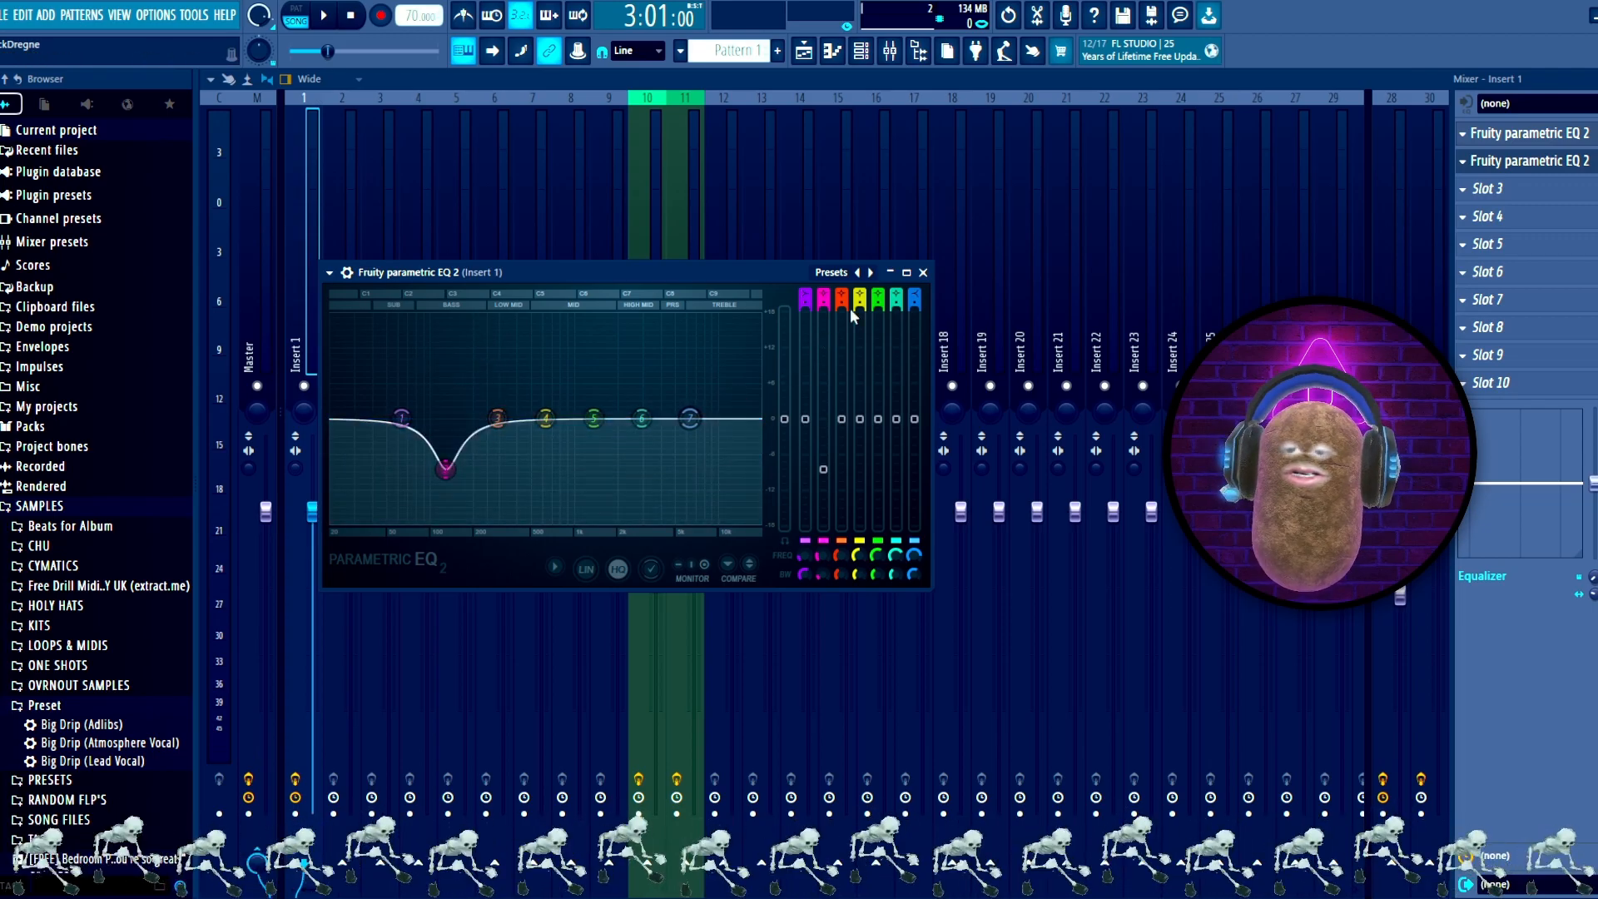
key(space)
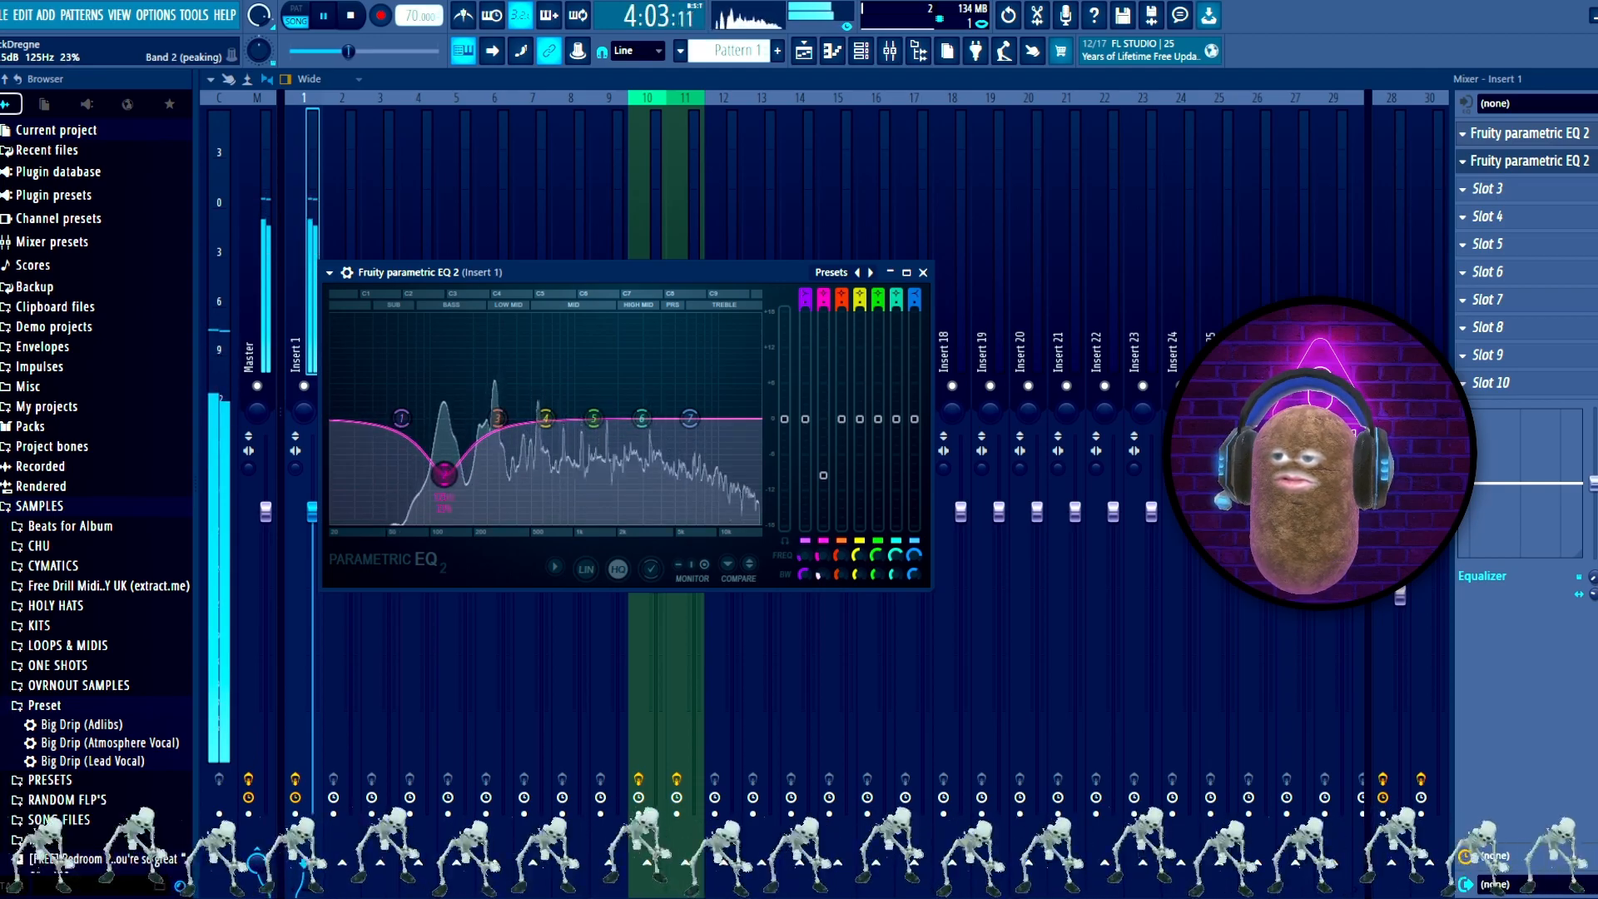
drag(445, 474, 444, 479)
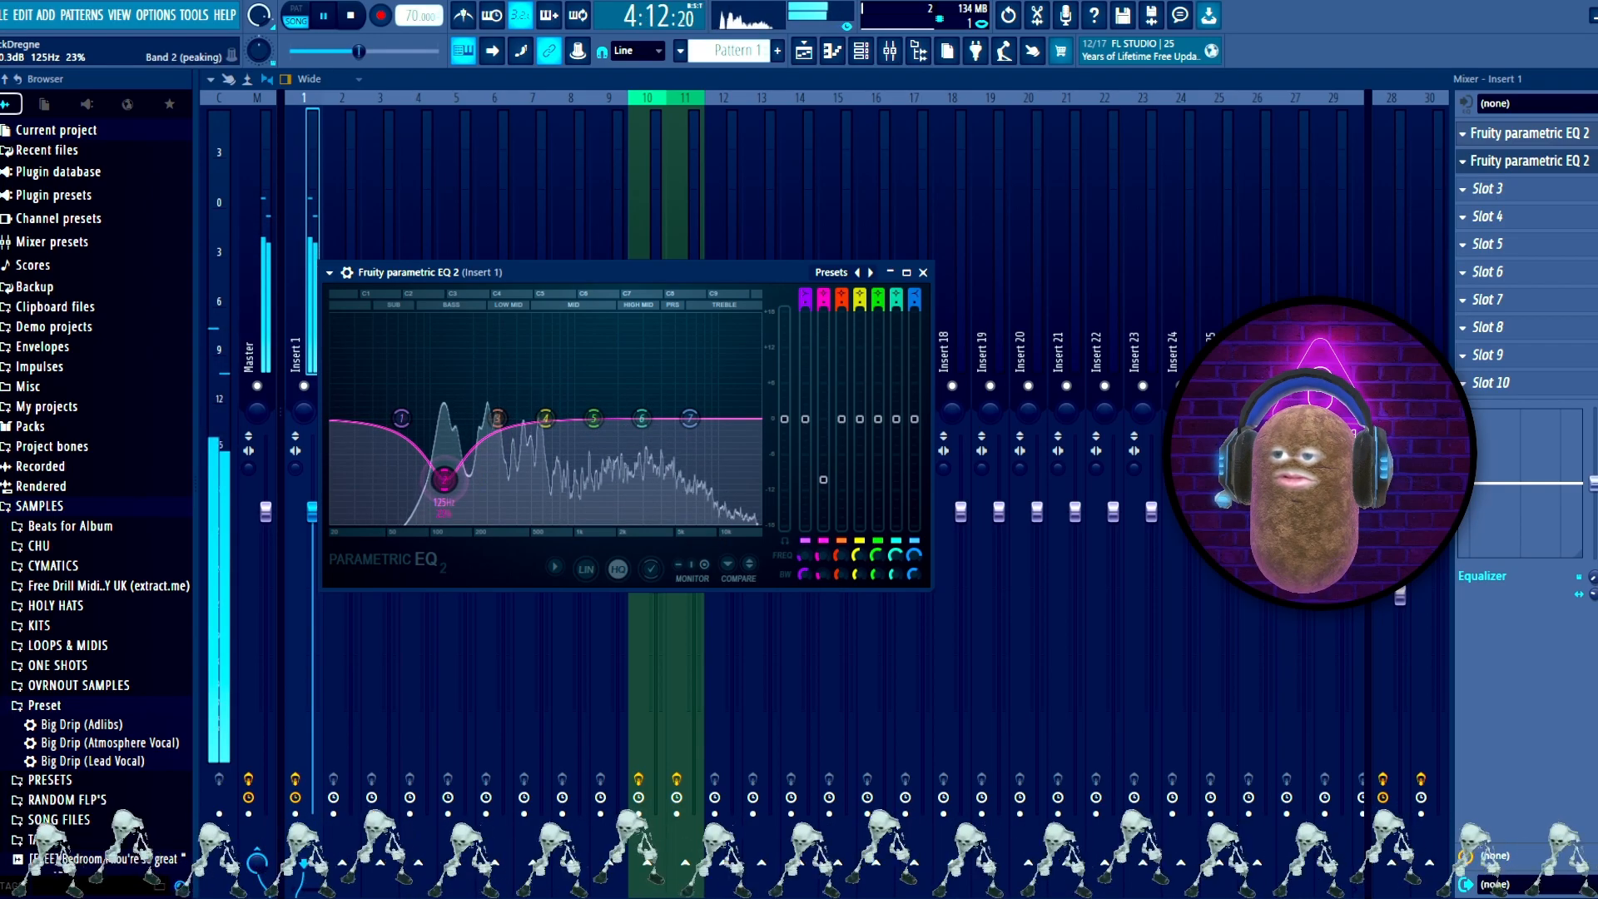
key(space)
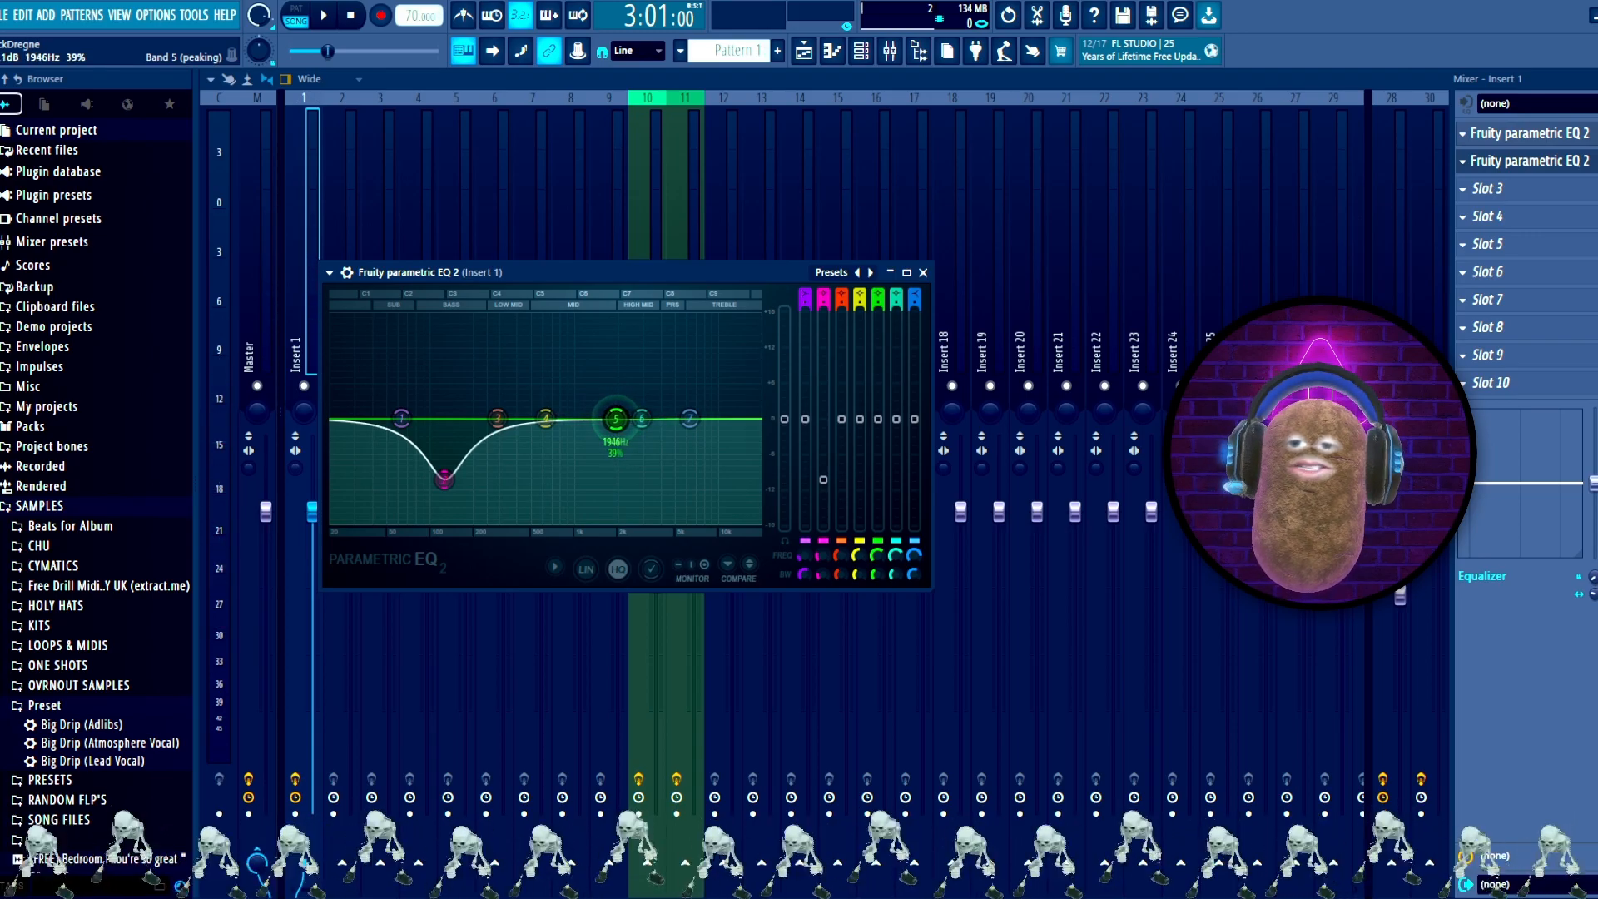
Step: Boost band 5 of Insert 1's parametric EQ slightly at about 2229 Hz, audition it and close the EQ
mouse_move(619, 426)
mouse_down()
mouse_move(620, 343)
mouse_move(645, 337)
mouse_move(623, 406)
mouse_up()
key(space)
key(space)
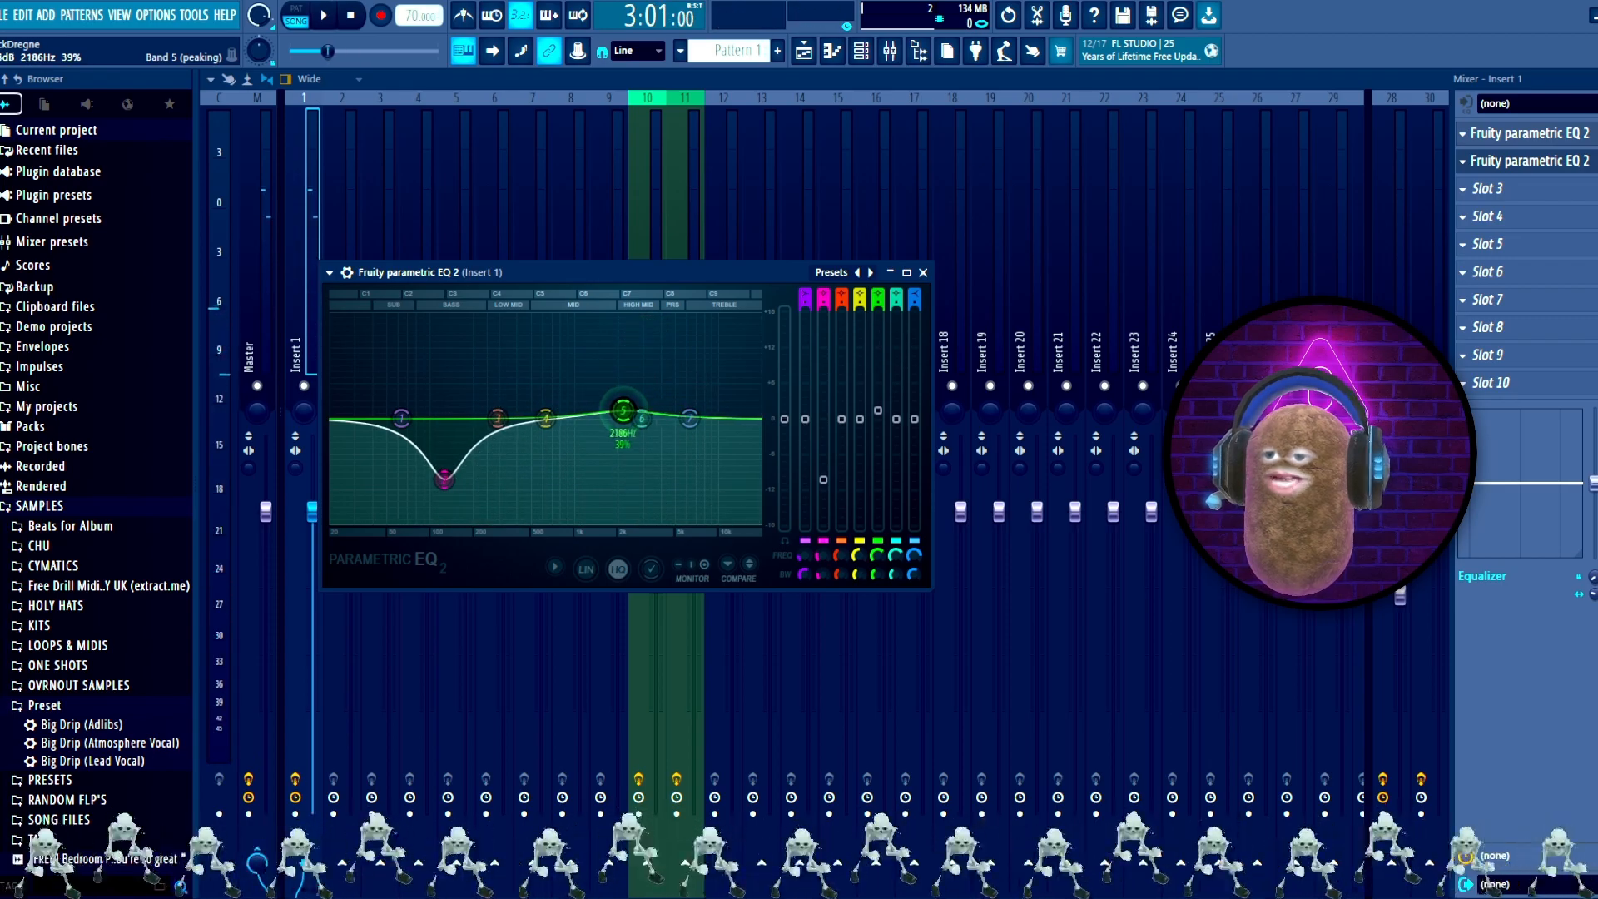
key(space)
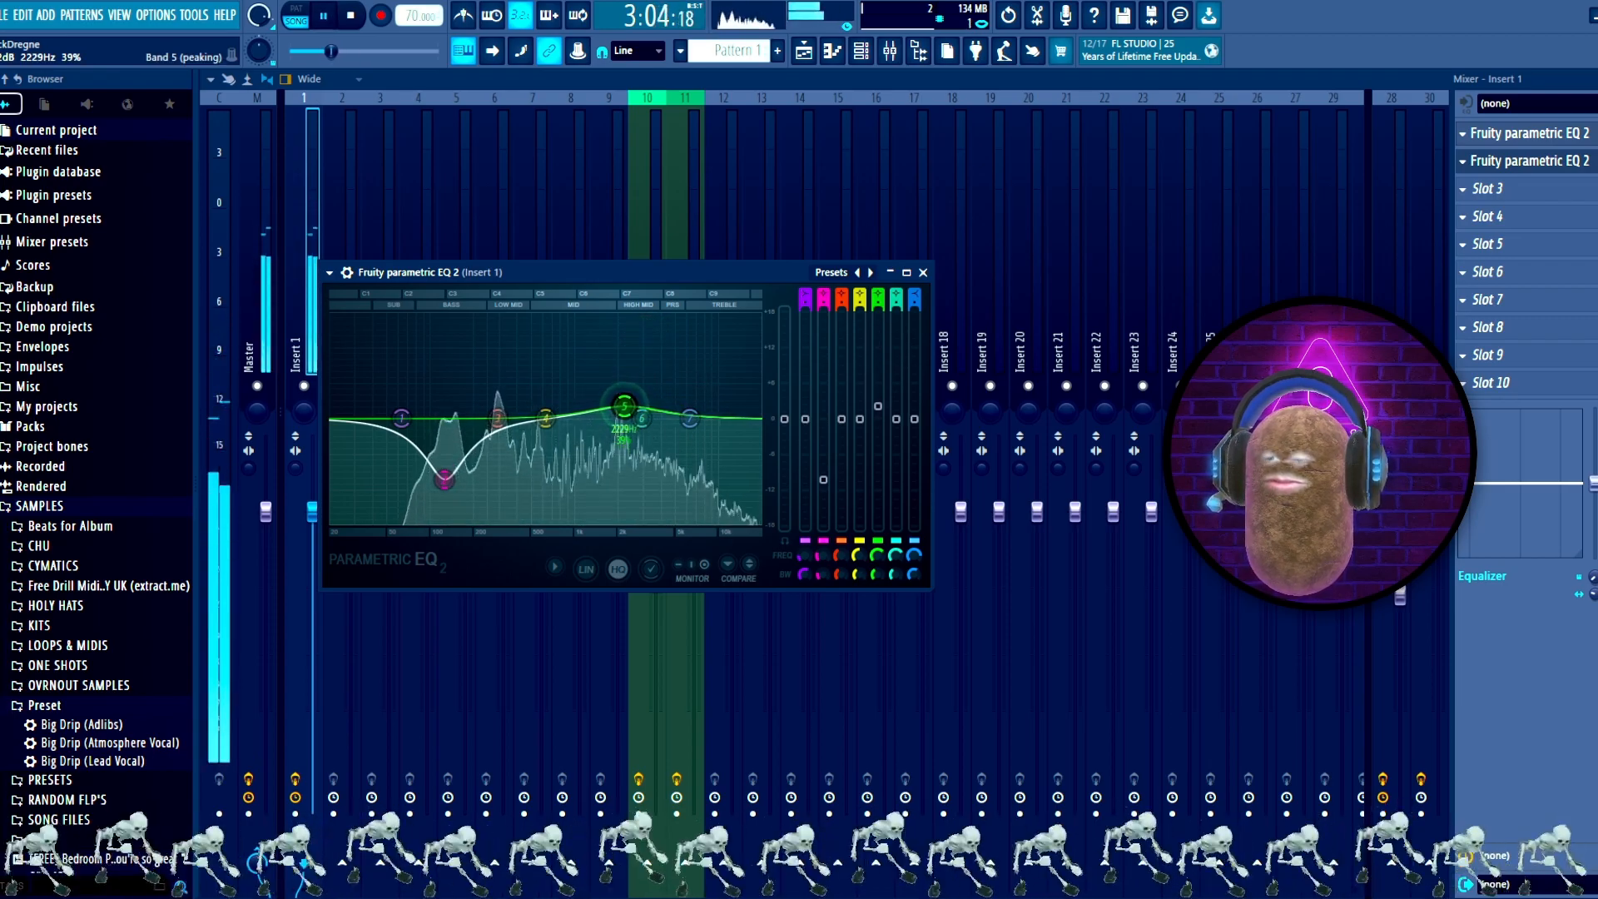
click(922, 272)
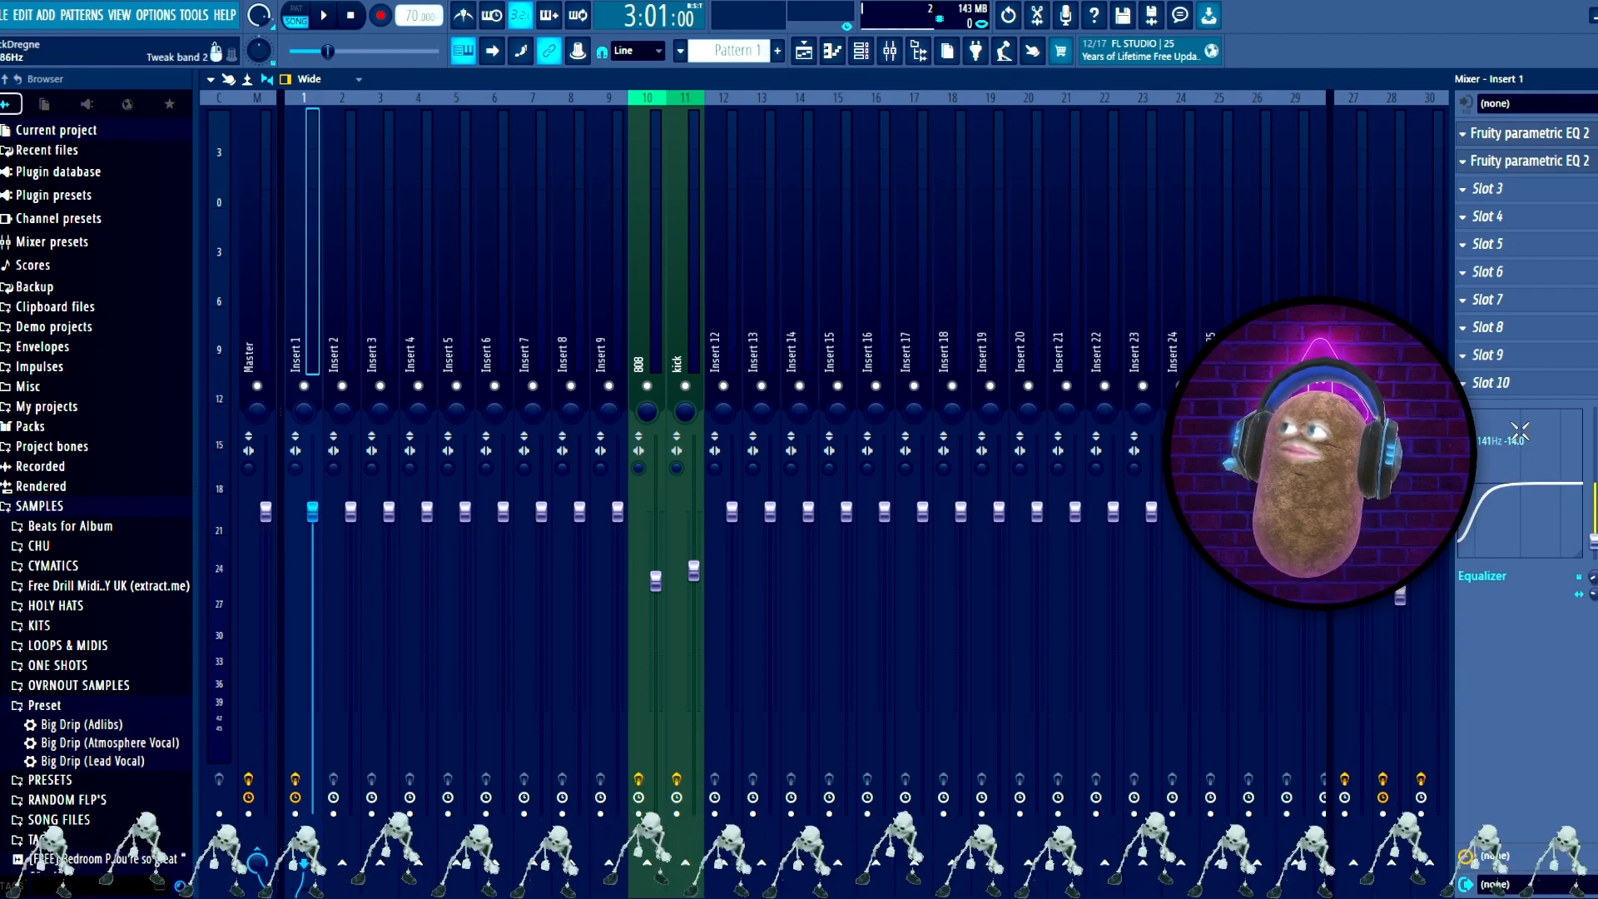
Step: Cut the lows in Insert 1's built-in mixer equalizer to about -17.2 dB at 136 Hz and audition the loop
drag(1507, 545, 1468, 535)
key(space)
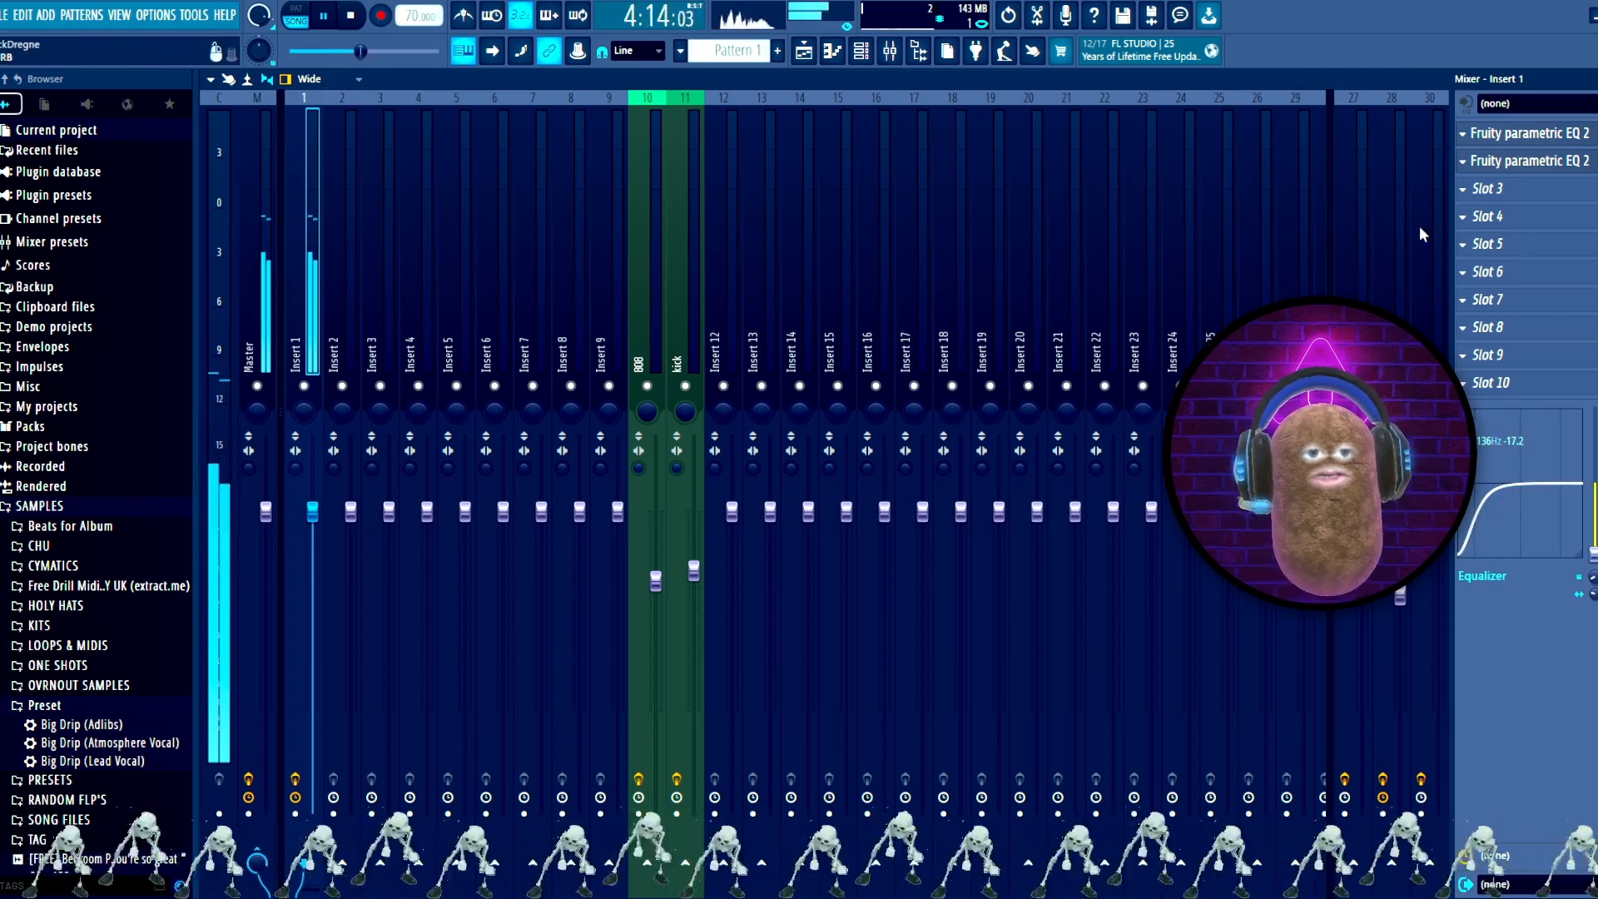
key(space)
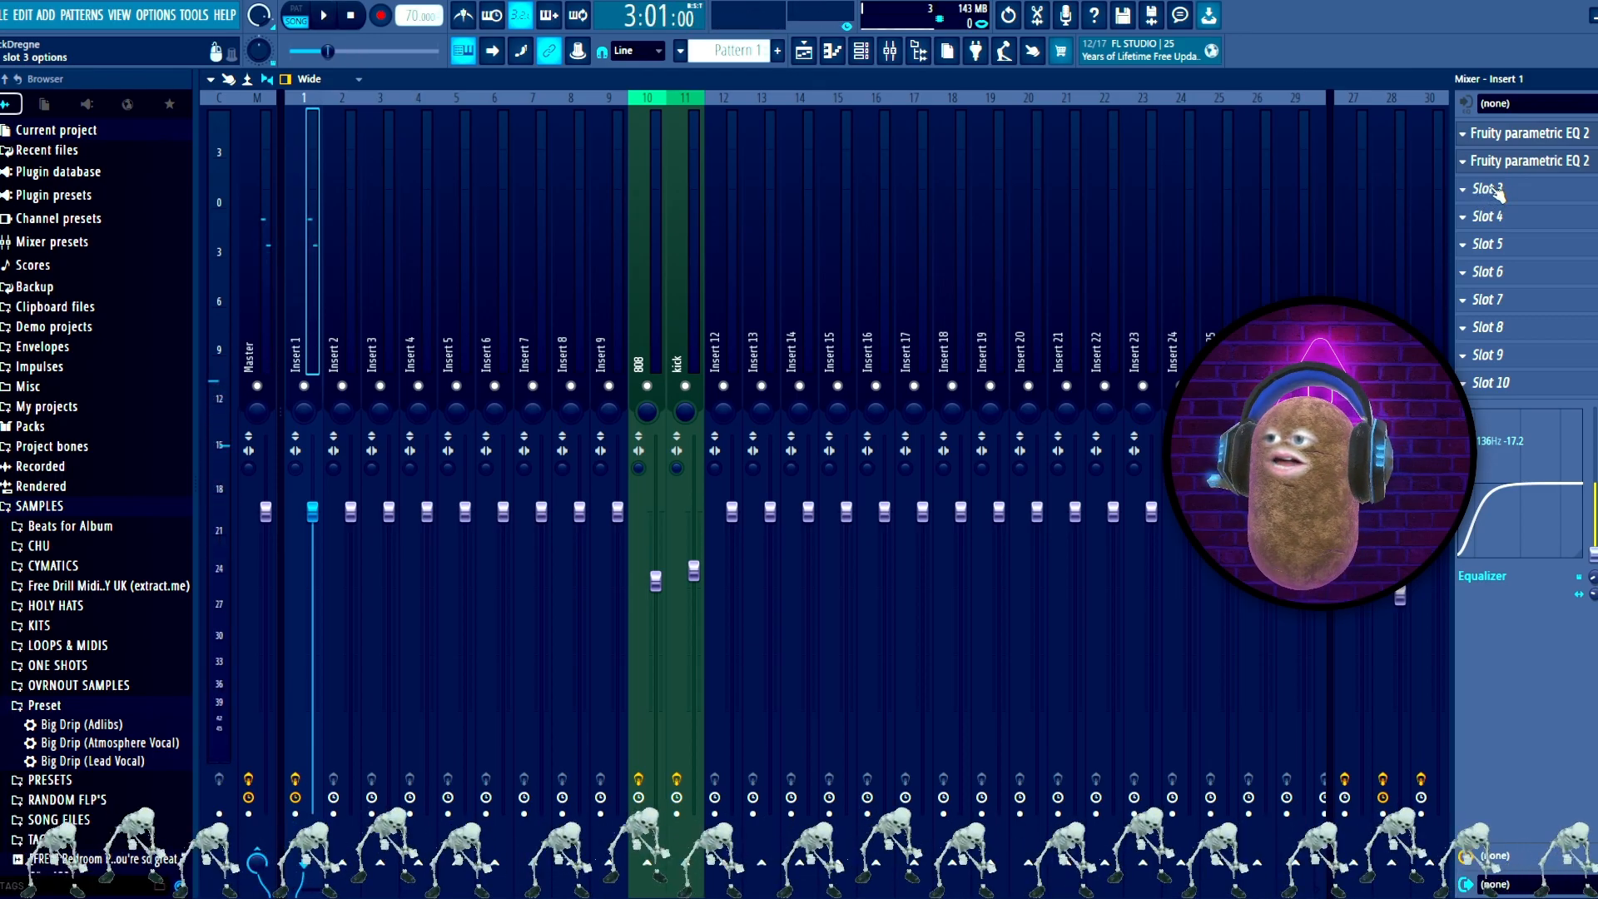
Step: Open ValhallaVintageVerb on the PLATE track, set its LowCut to 330 Hz and return to Insert 1
click(1353, 586)
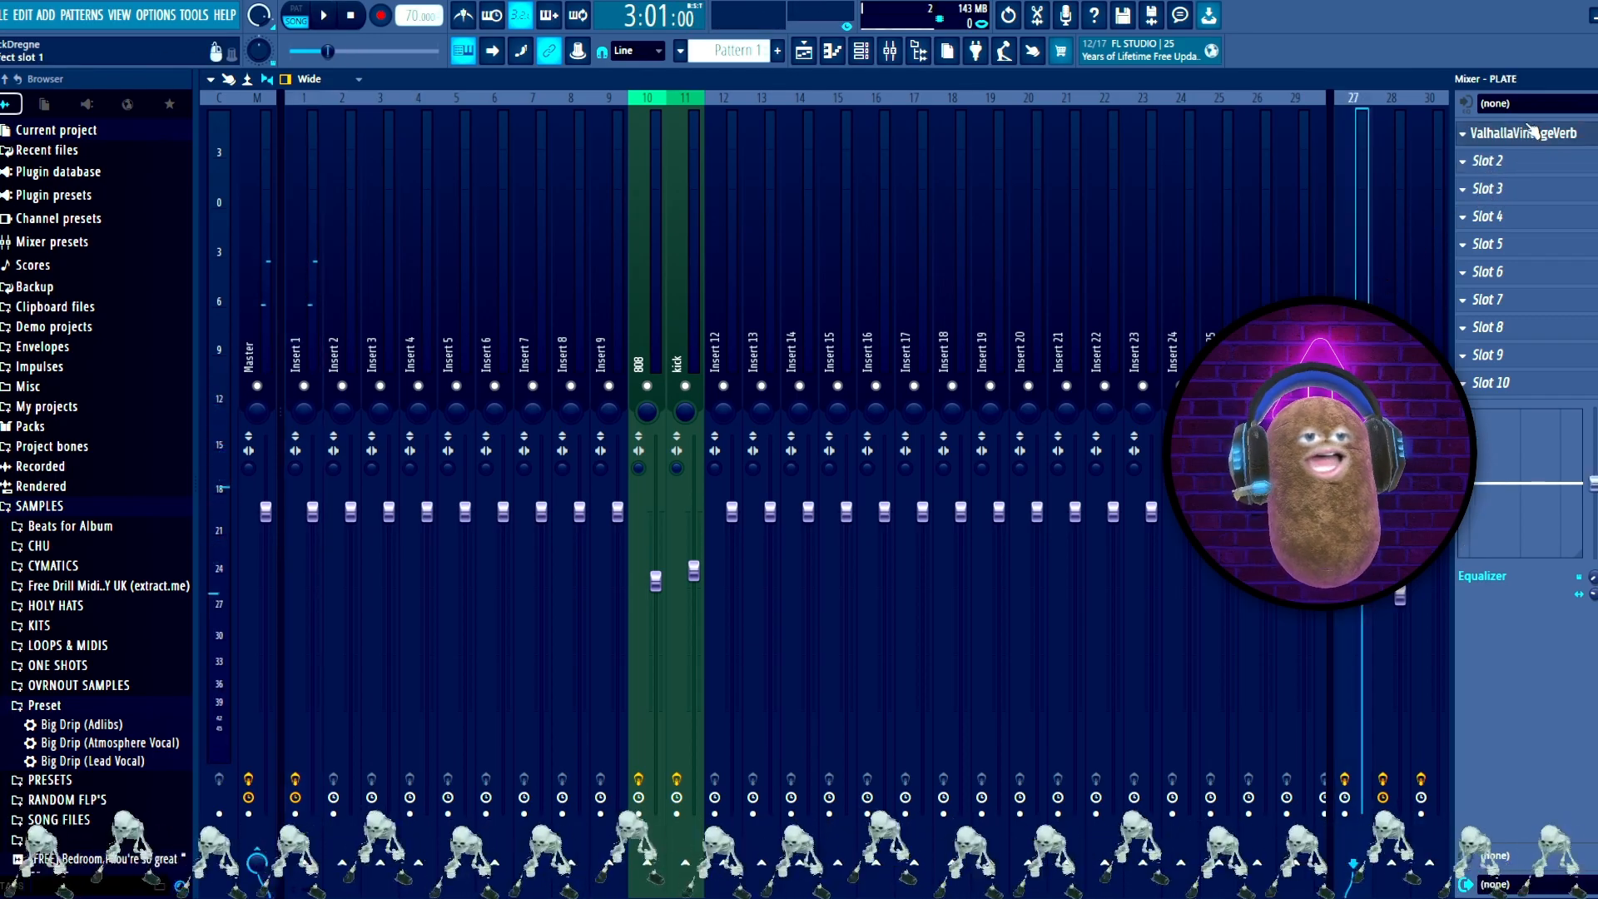
click(1533, 134)
drag(367, 345, 372, 371)
drag(373, 371, 373, 379)
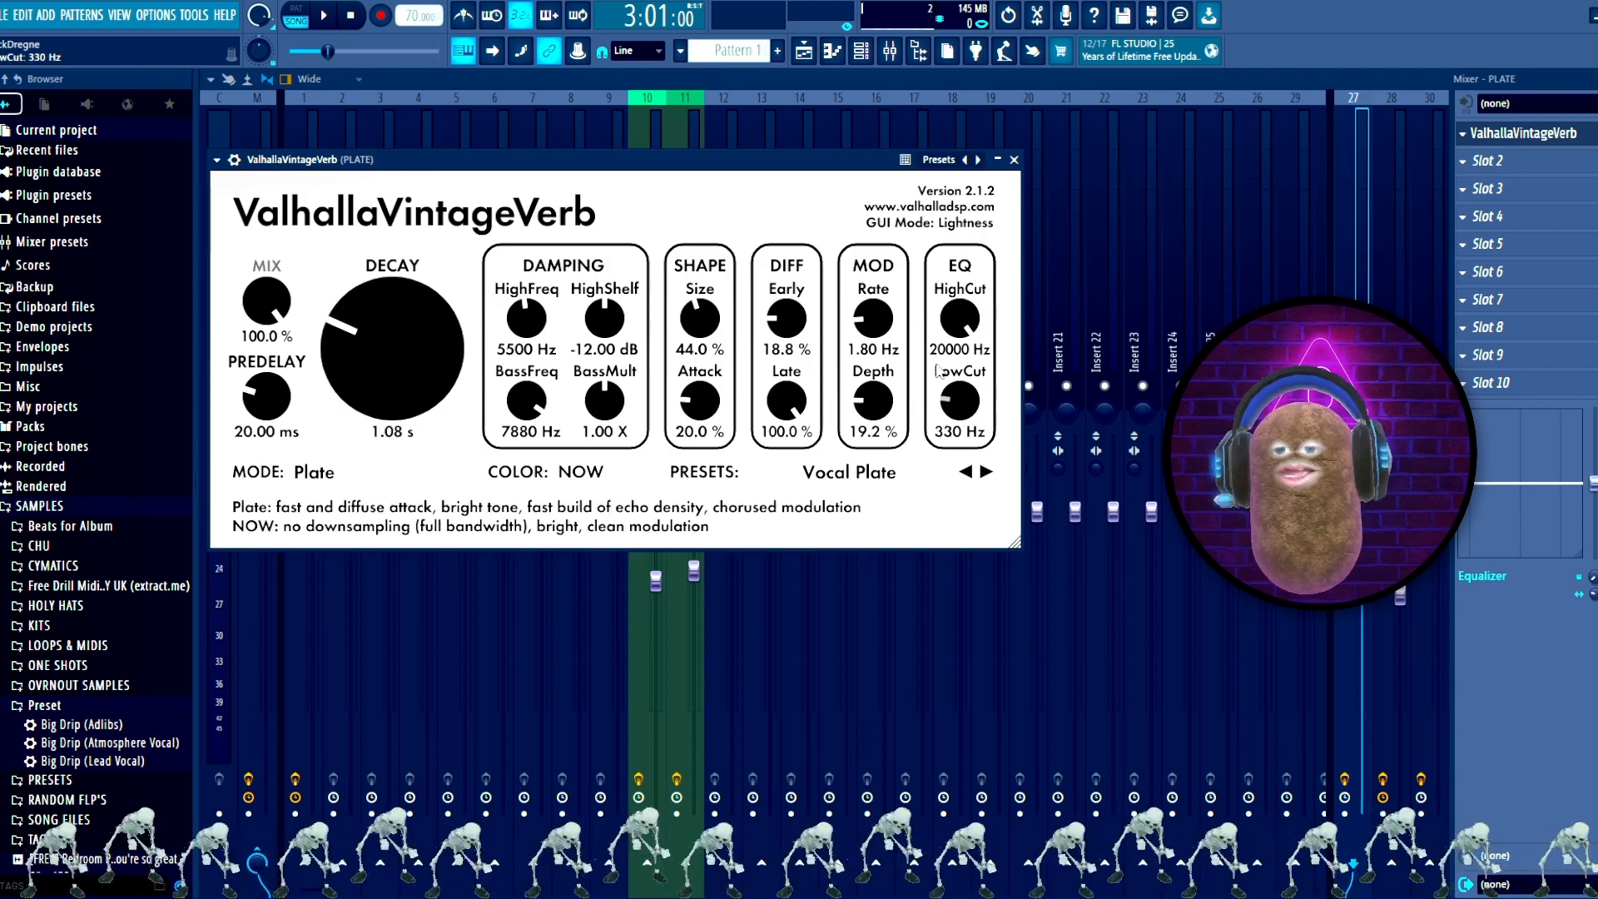
click(314, 352)
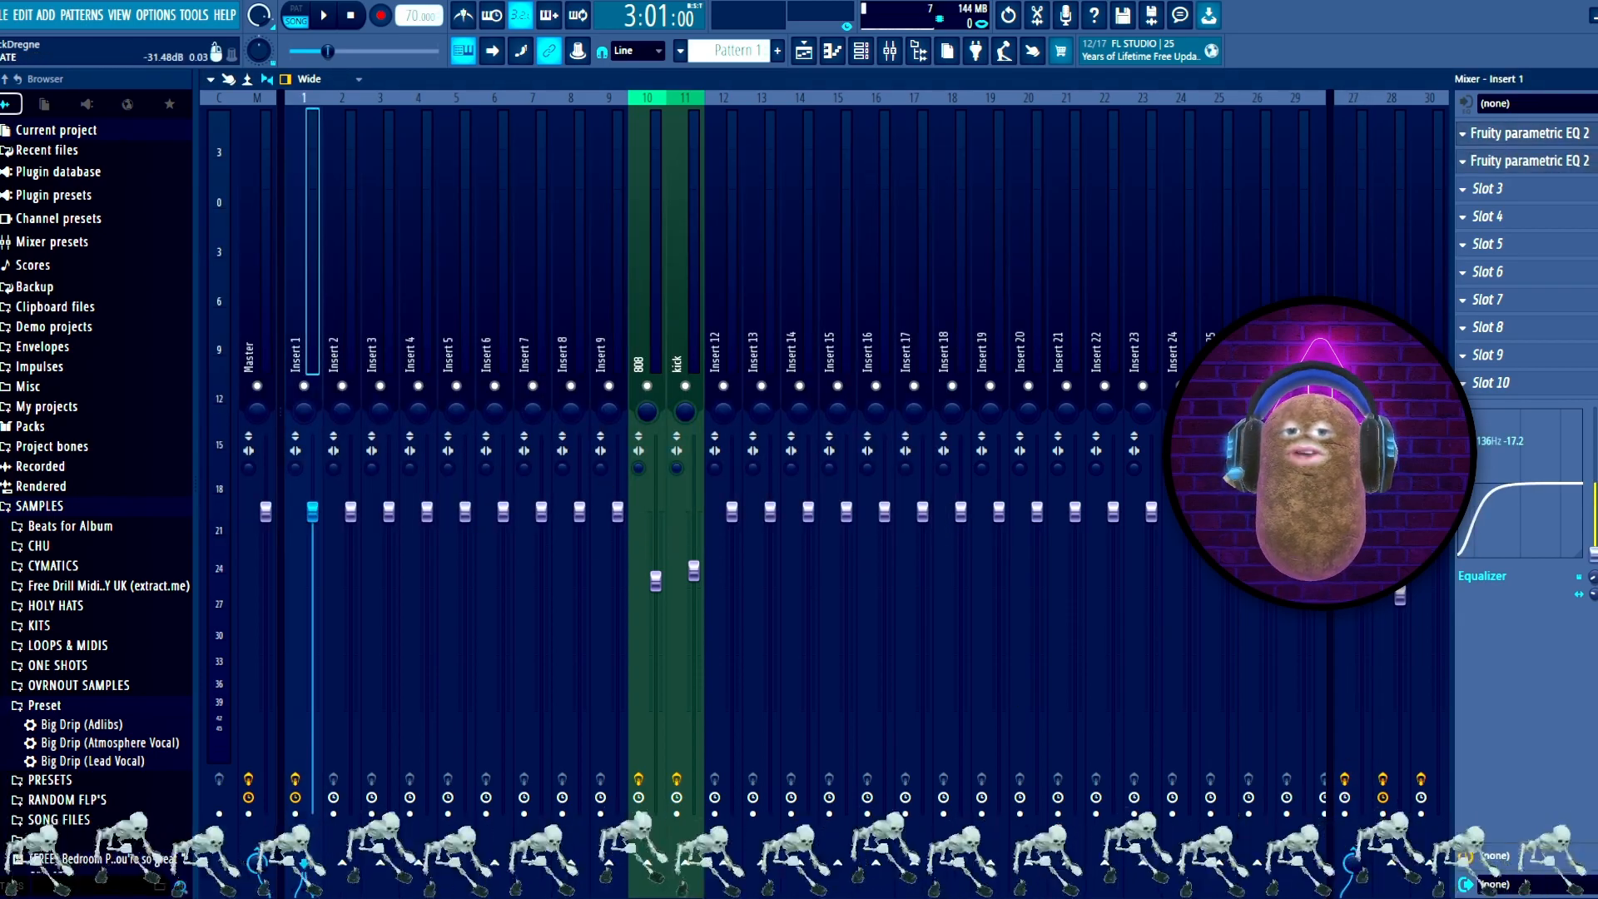
Step: Go through the three docked send tracks and set the LowCut of the PLATE track's reverb to 450 Hz
click(1354, 636)
click(1392, 636)
click(1429, 636)
click(1392, 635)
click(1353, 636)
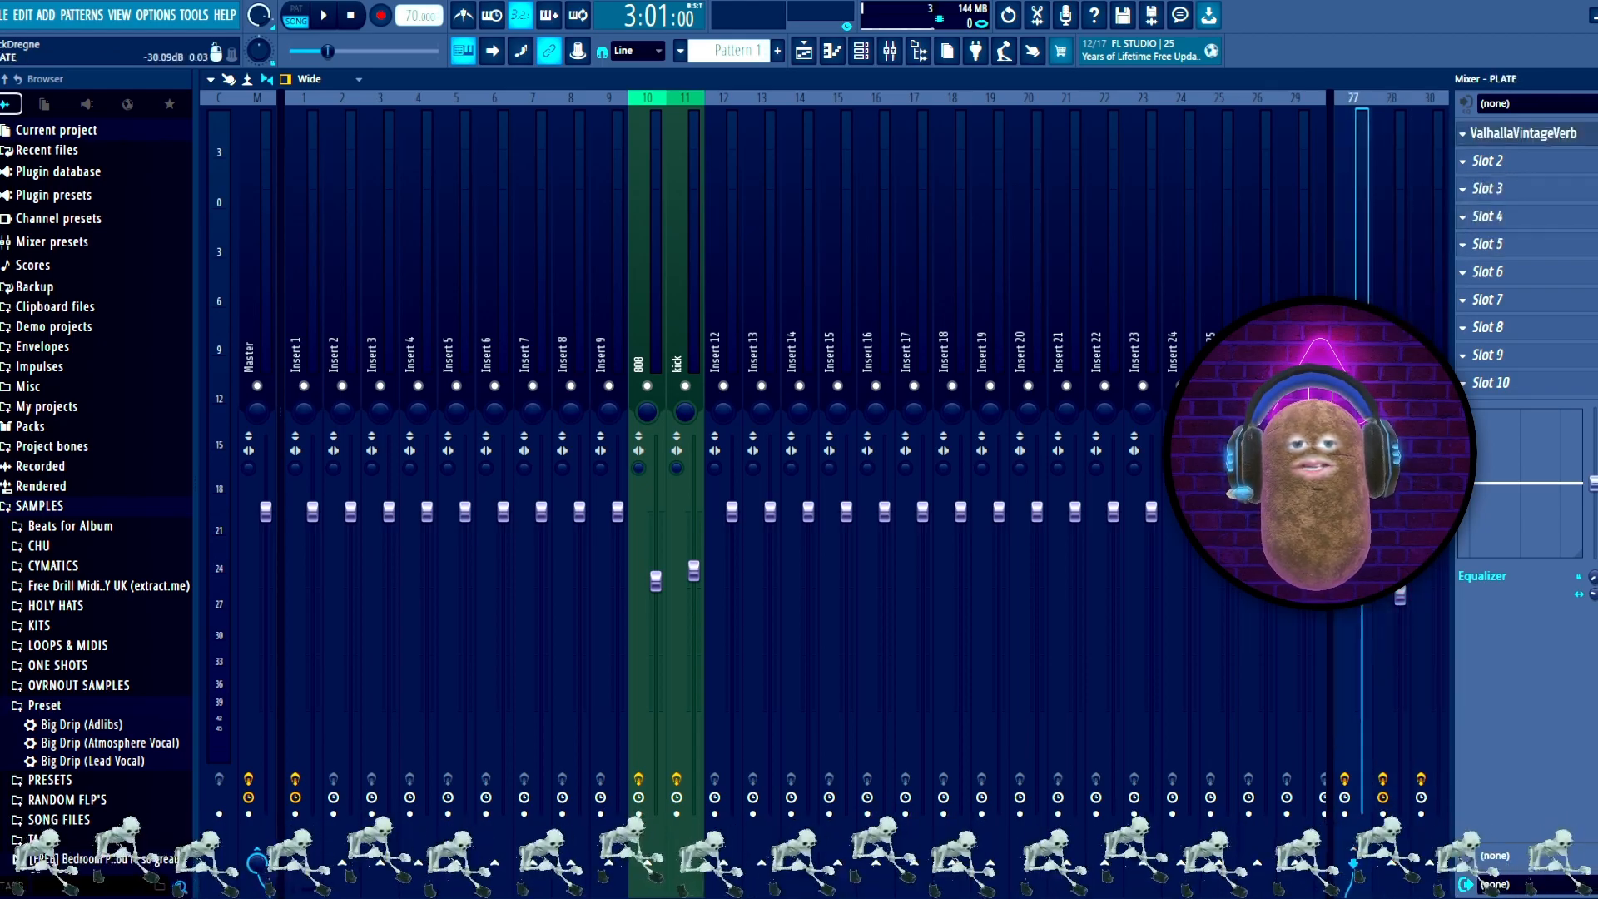
click(1528, 135)
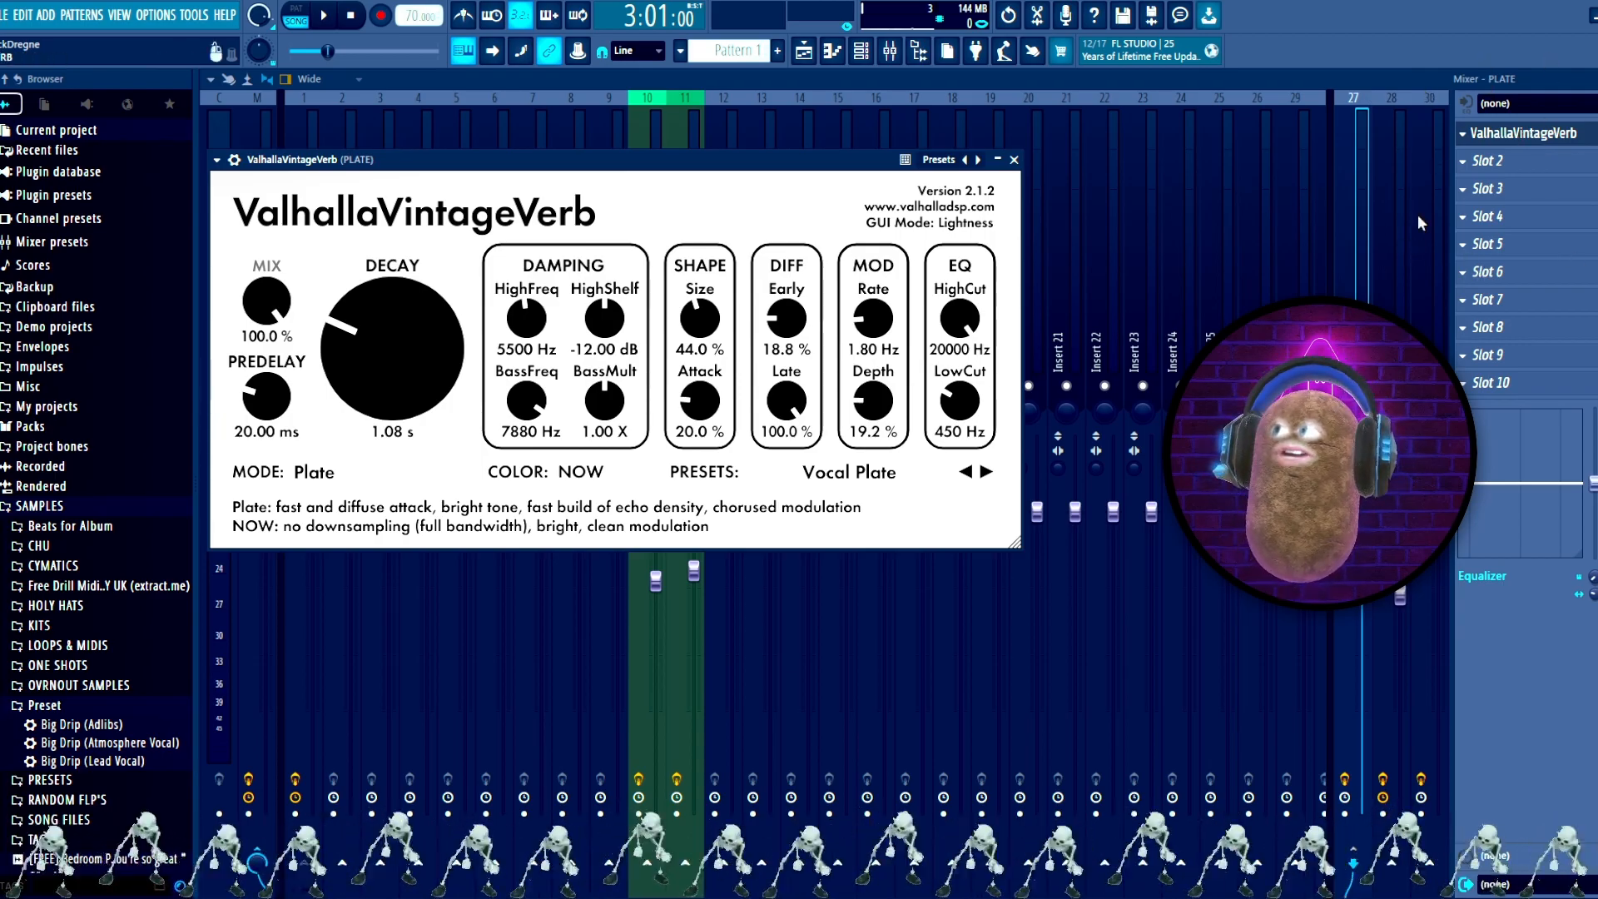
Step: Send Insert 1 to Insert 2 at 100%, audition the routing and inspect the ValhallaVintageVerb on Insert 2
click(302, 666)
click(343, 863)
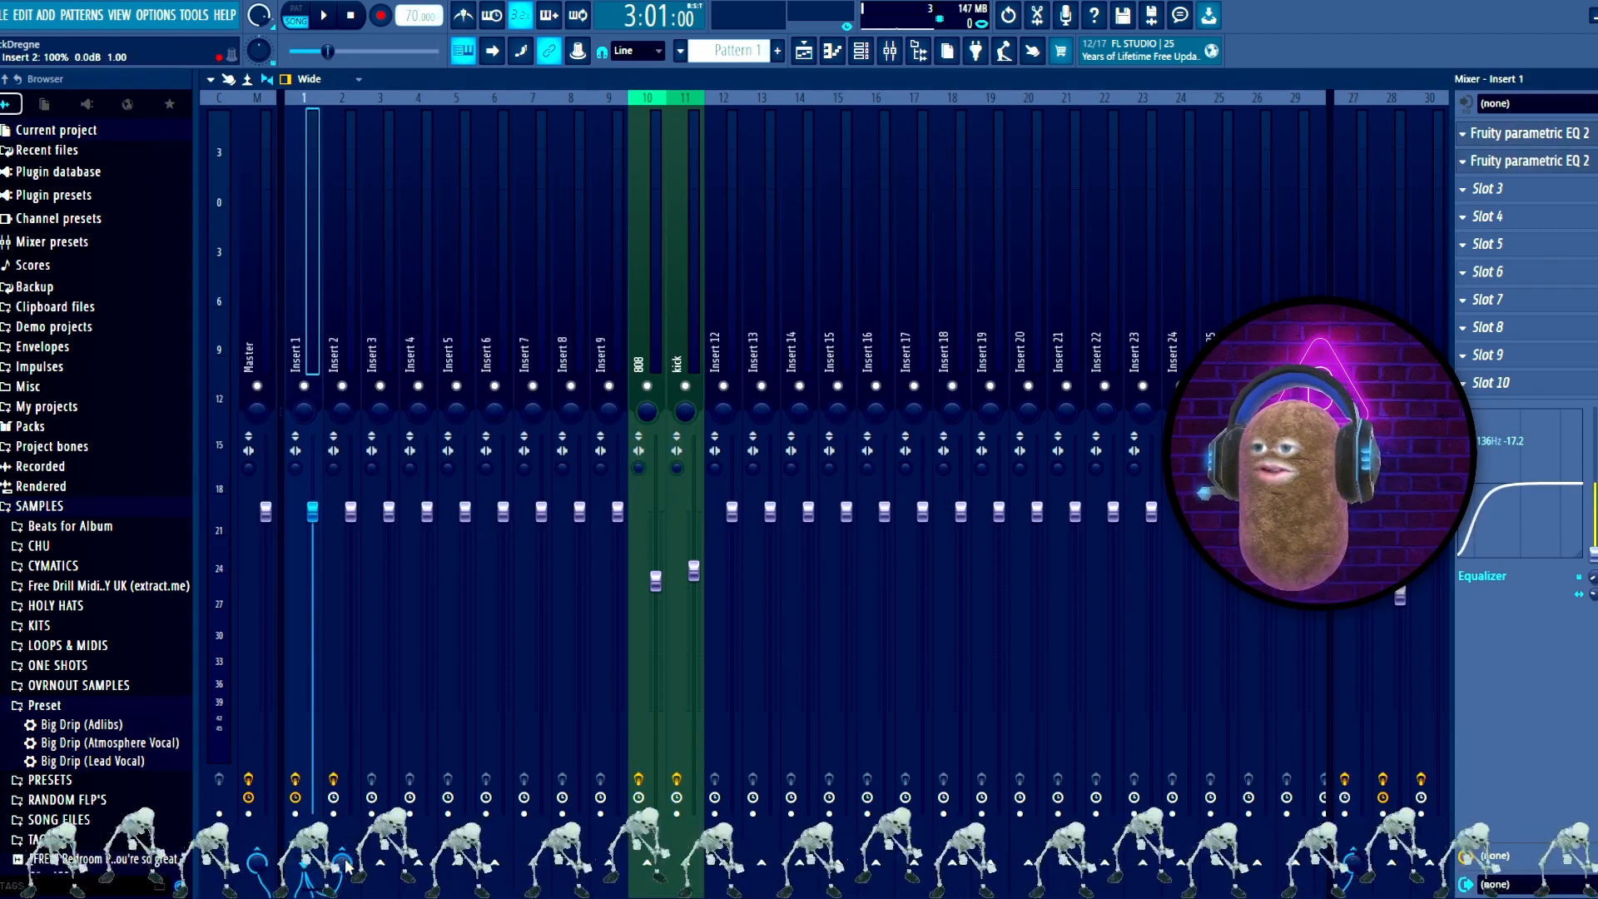
key(space)
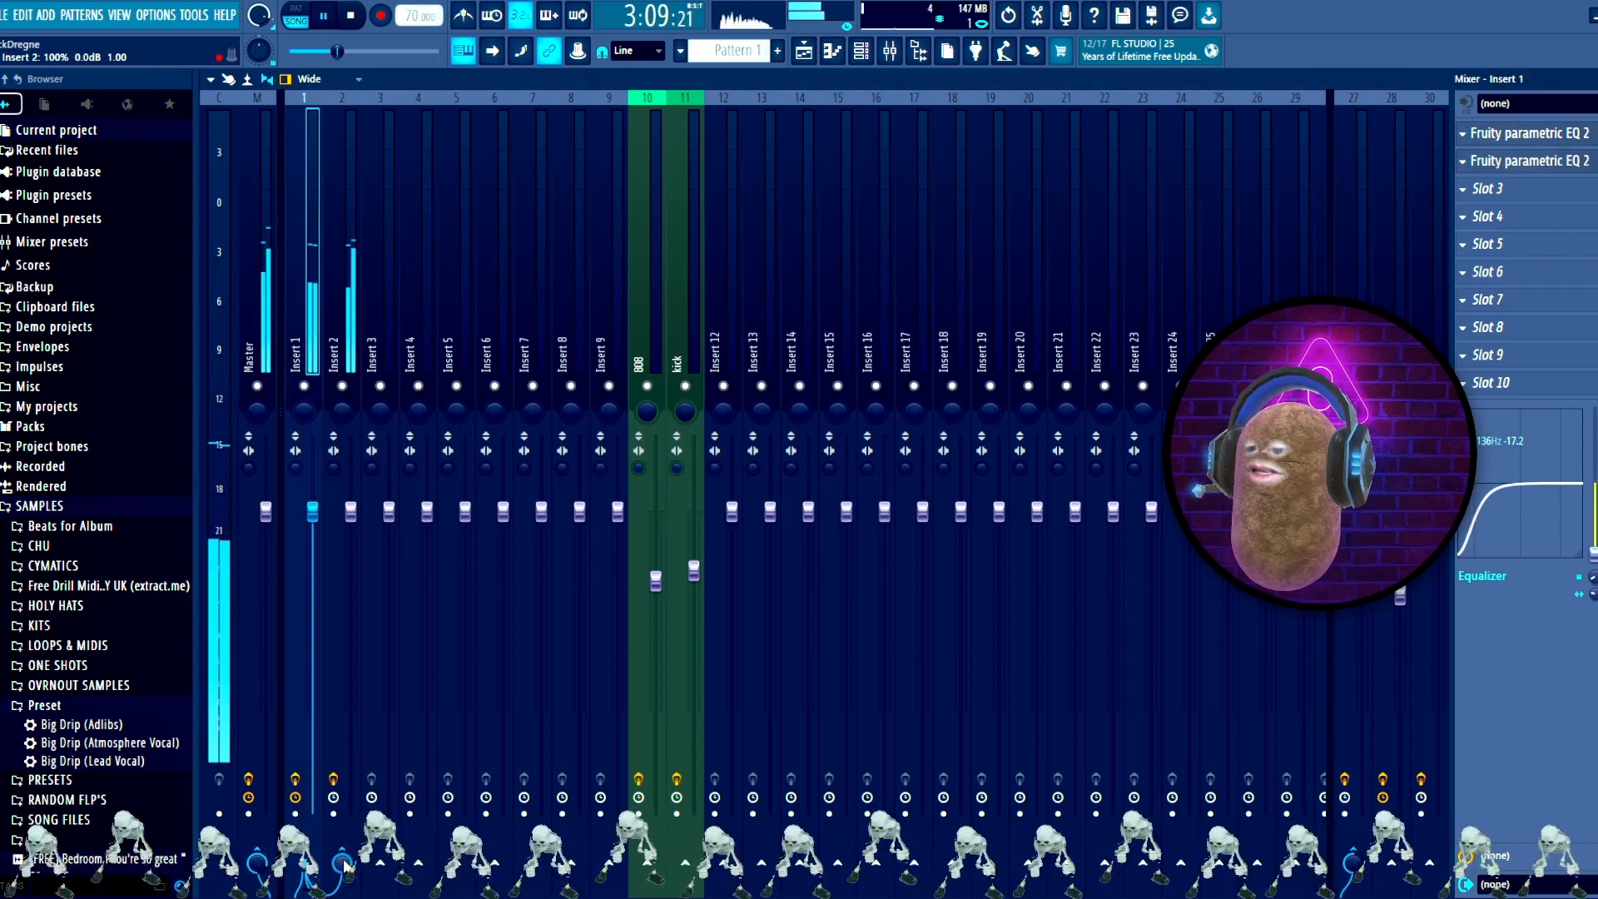
key(space)
scroll(344, 863, down, 5)
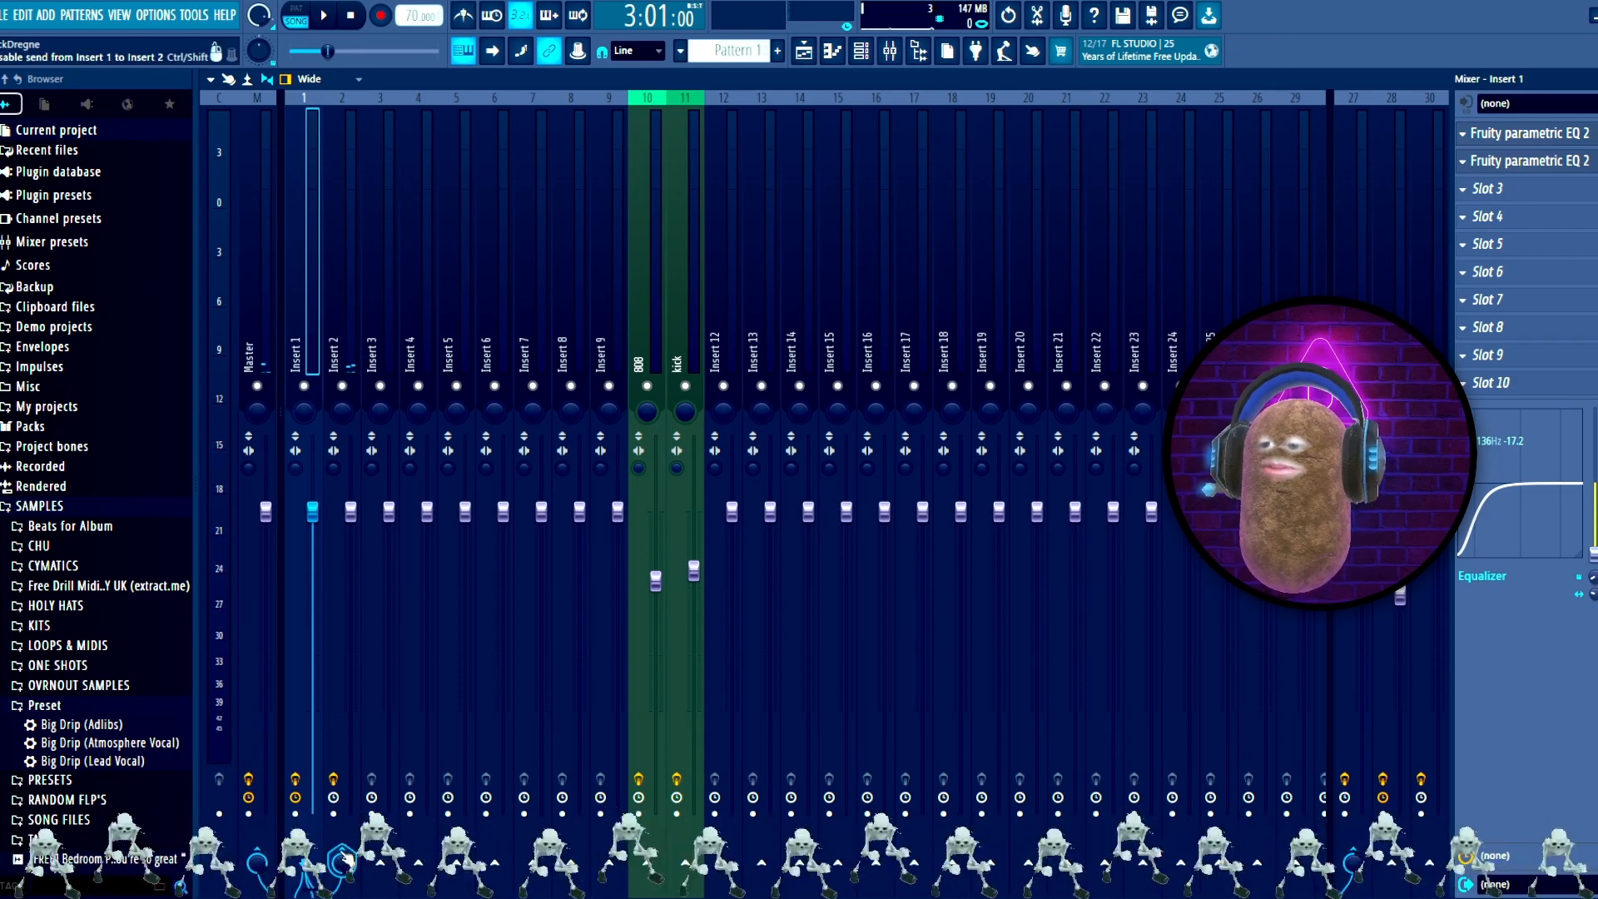
click(346, 316)
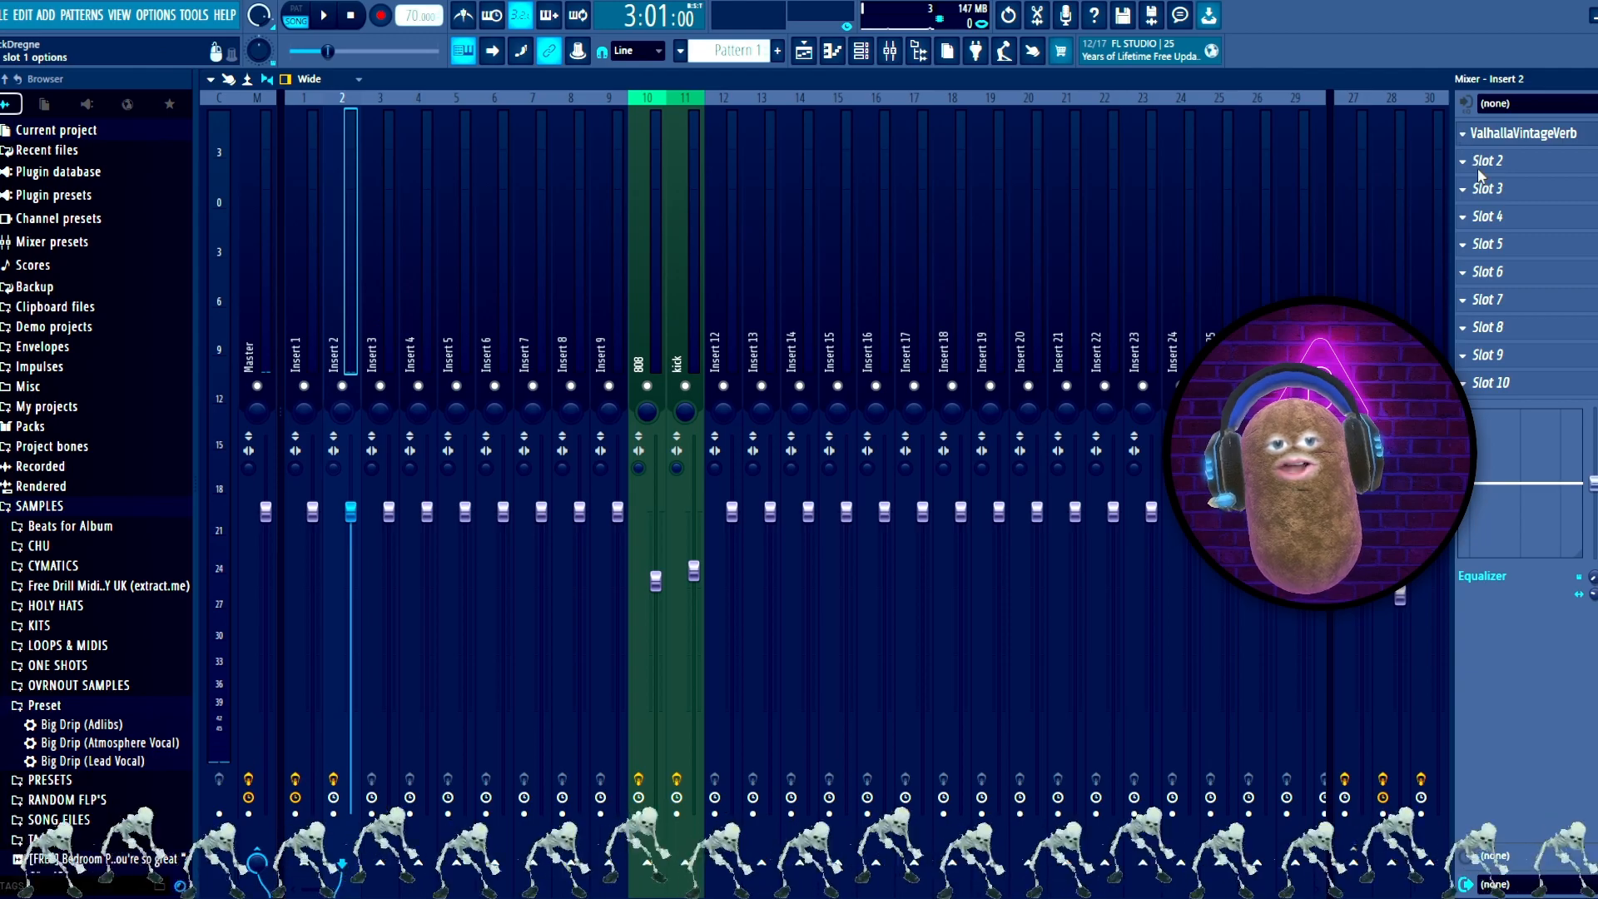
Step: Load Tape Cassette 2 in slot 3 of Insert 1, set Saturation to 5.60 dB and adjust Flutter during playback
key(Left)
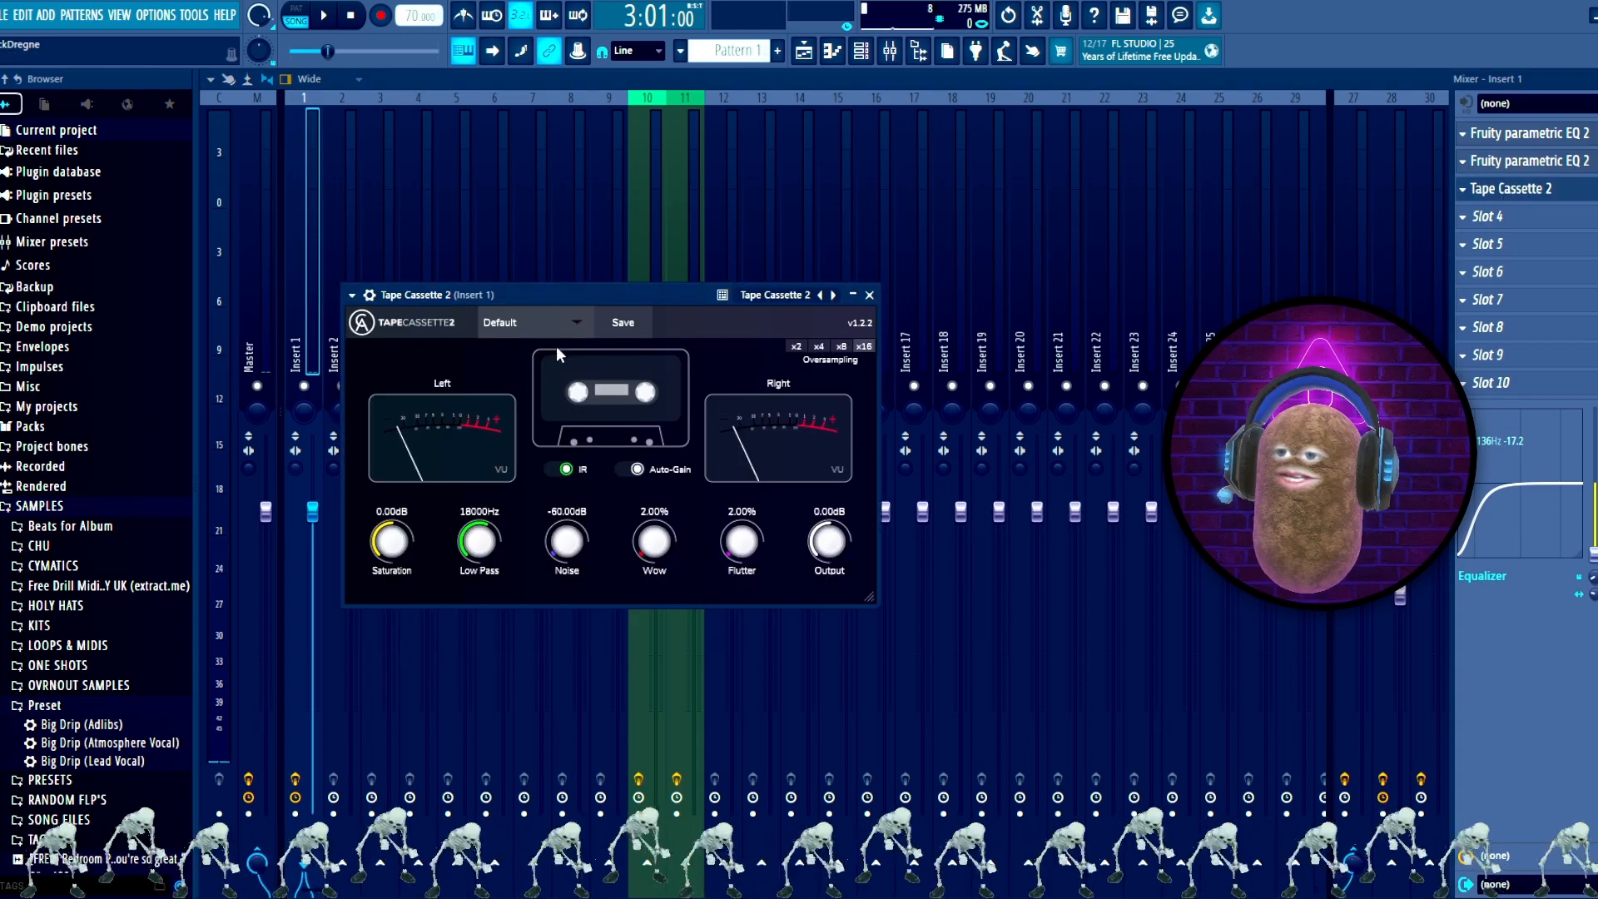
click(709, 319)
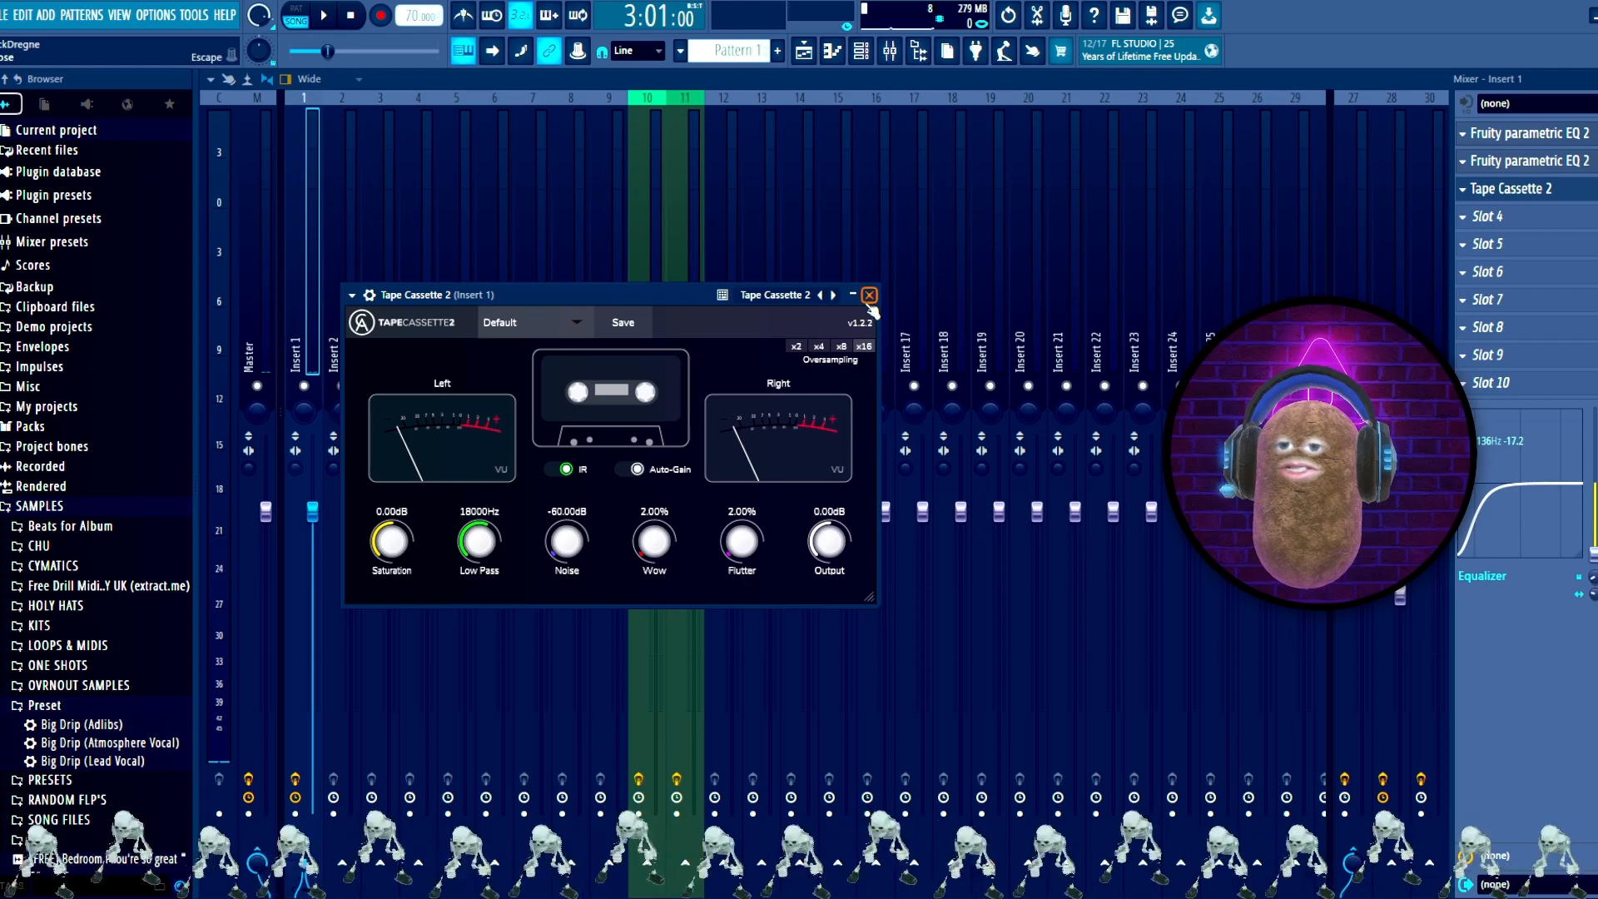
key(space)
mouse_move(413, 540)
mouse_down()
mouse_move(440, 503)
mouse_move(441, 530)
mouse_up()
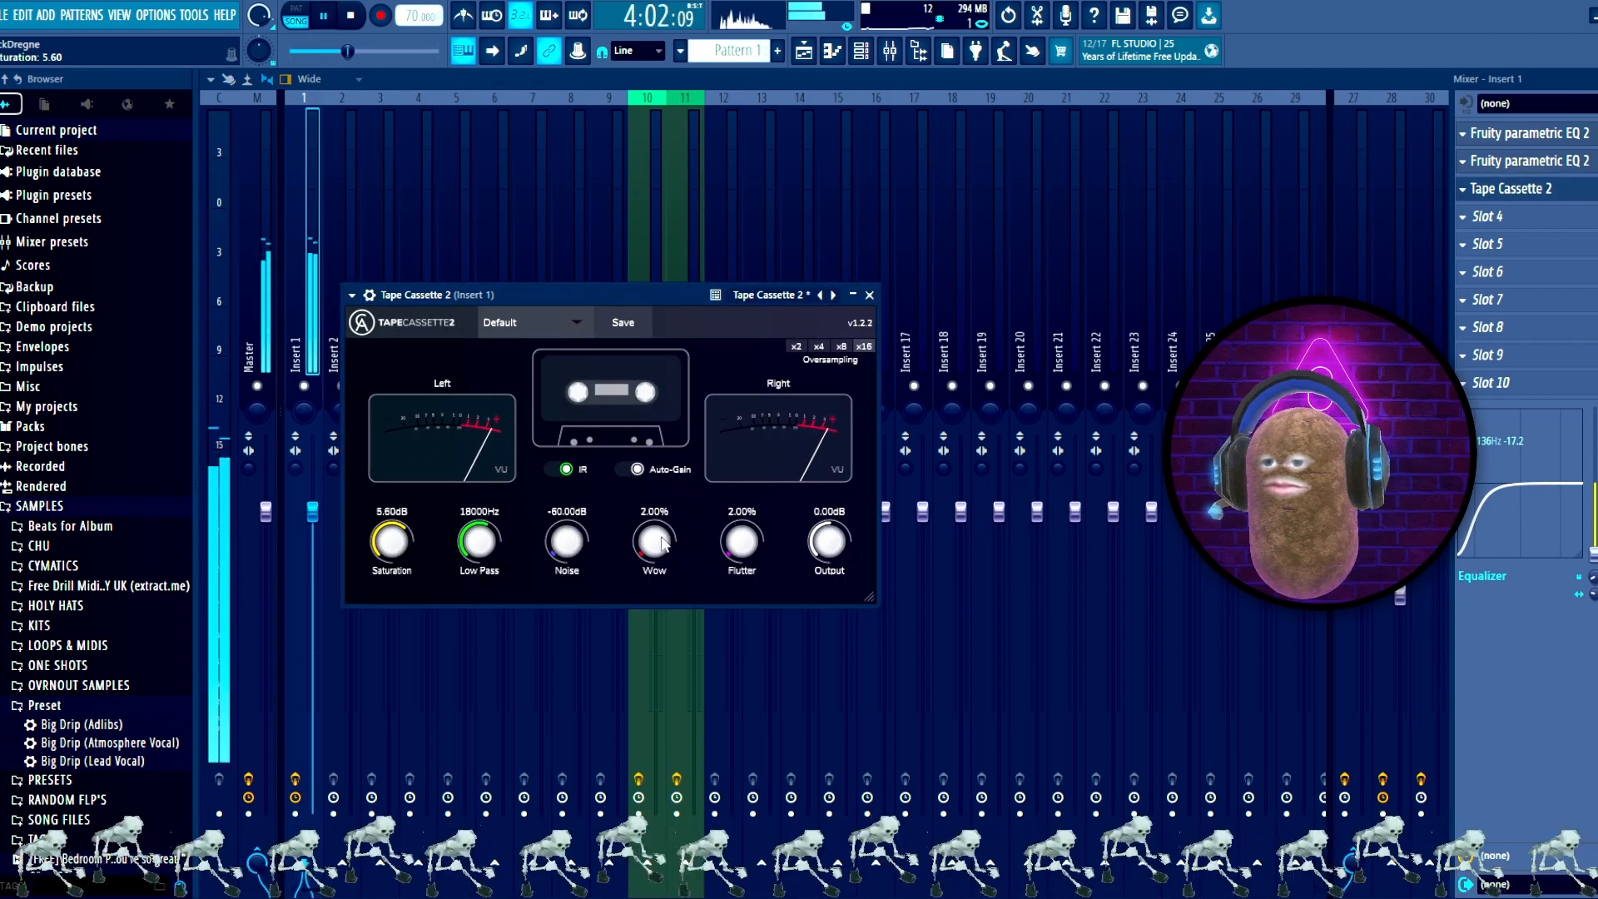
drag(739, 541, 667, 490)
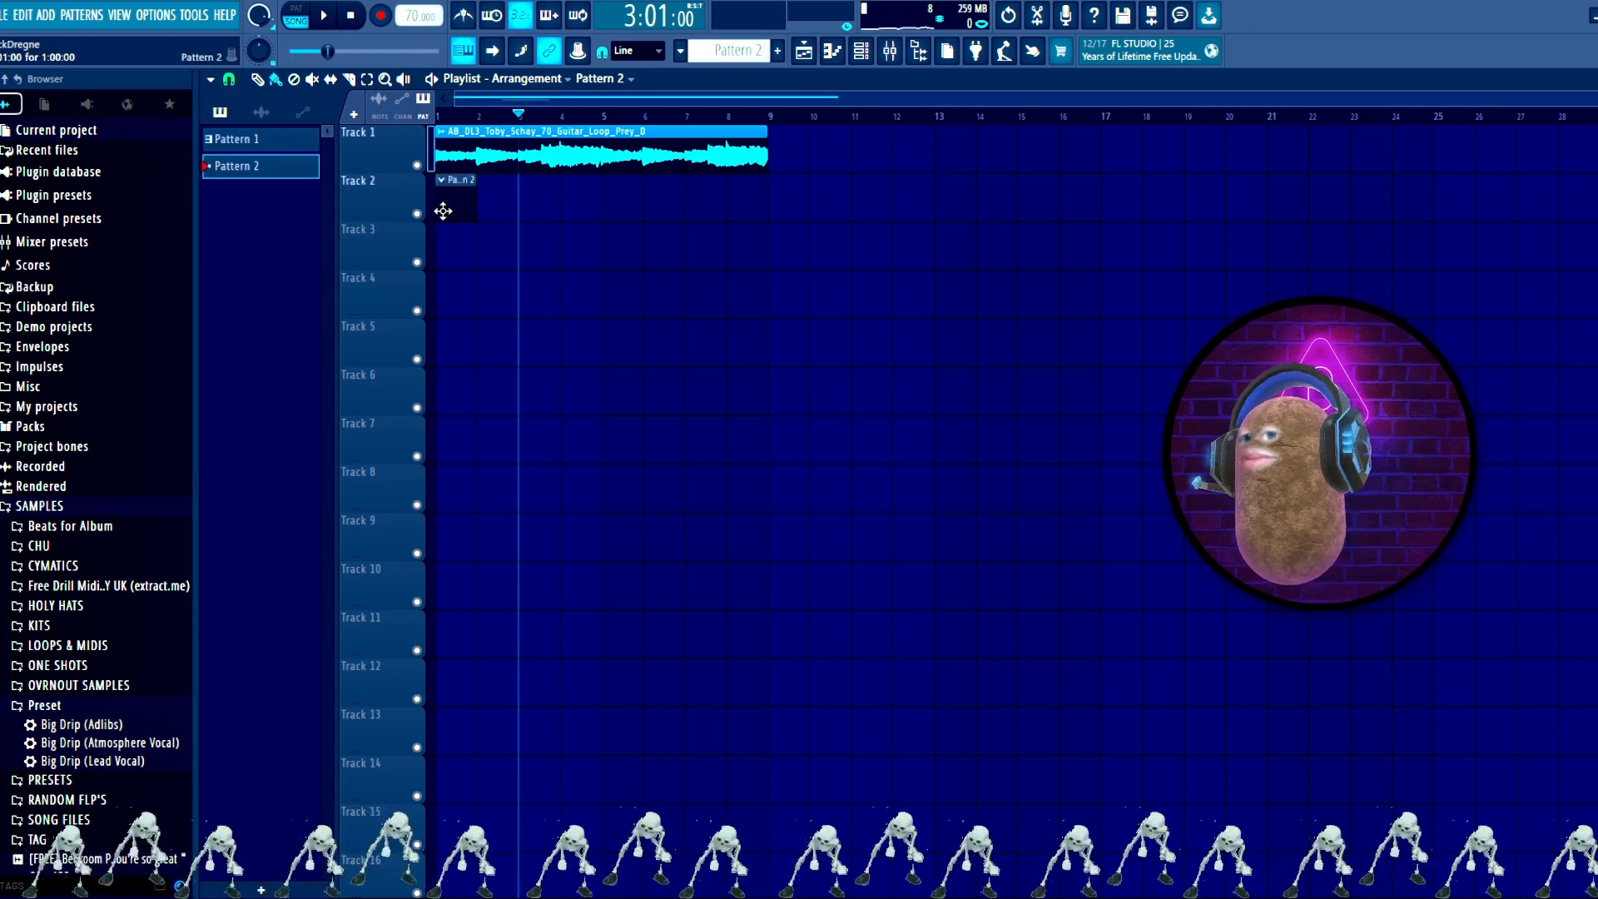
Step: Add the two SSTZ_80_Canopy guitar loops to Tracks 2 and 3 and route them to mixer Inserts 2 and 3
drag(471, 208, 764, 245)
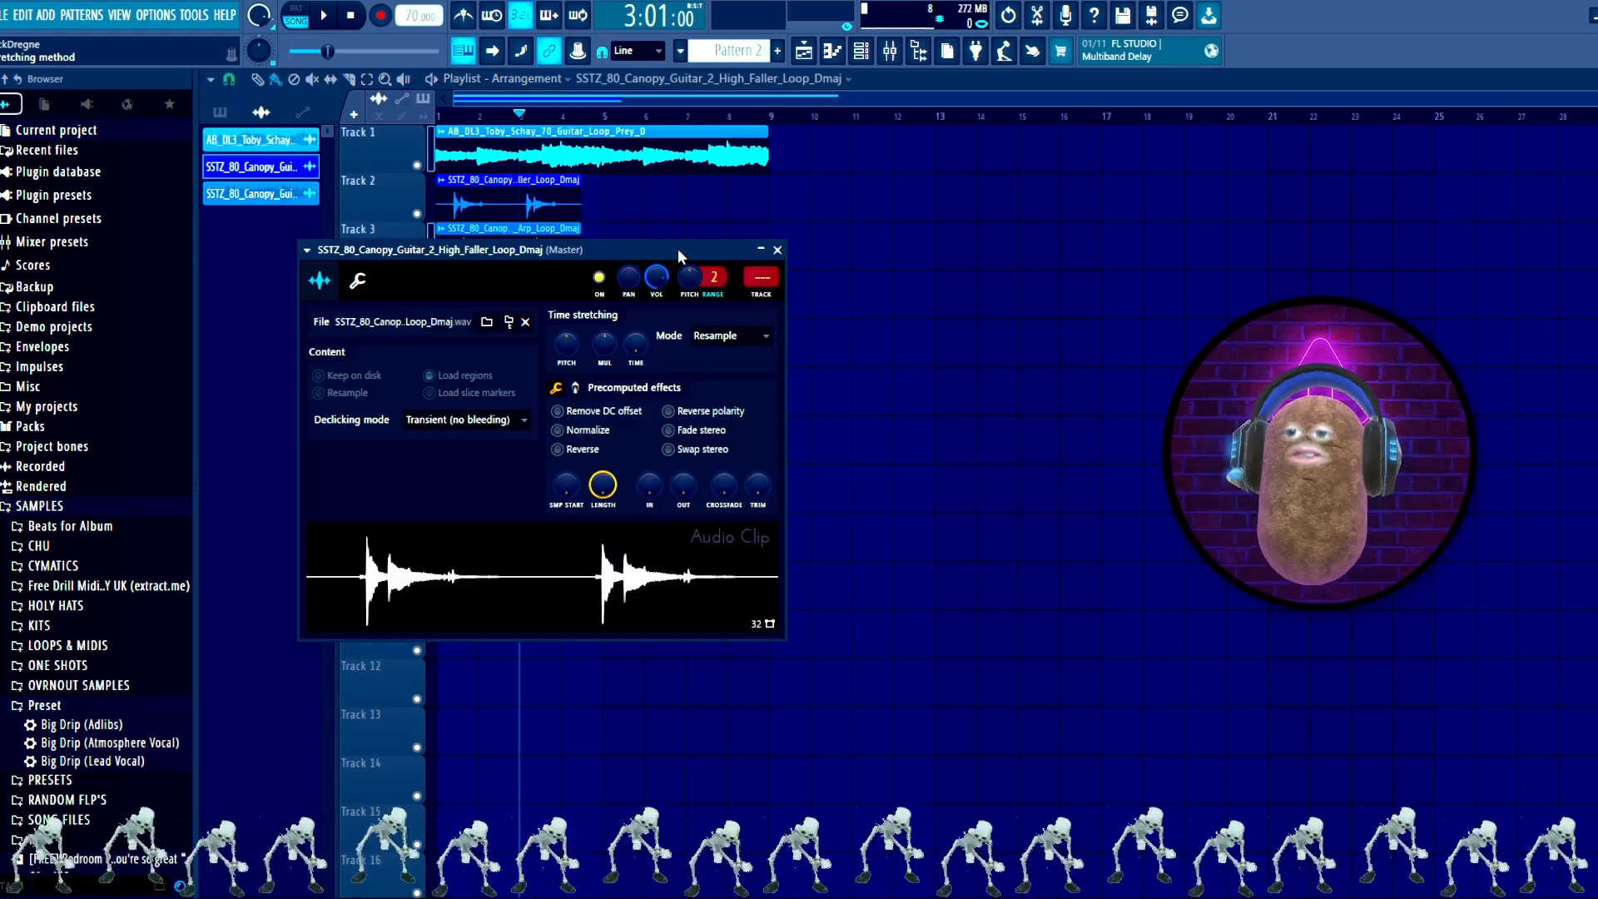
drag(678, 248, 1106, 217)
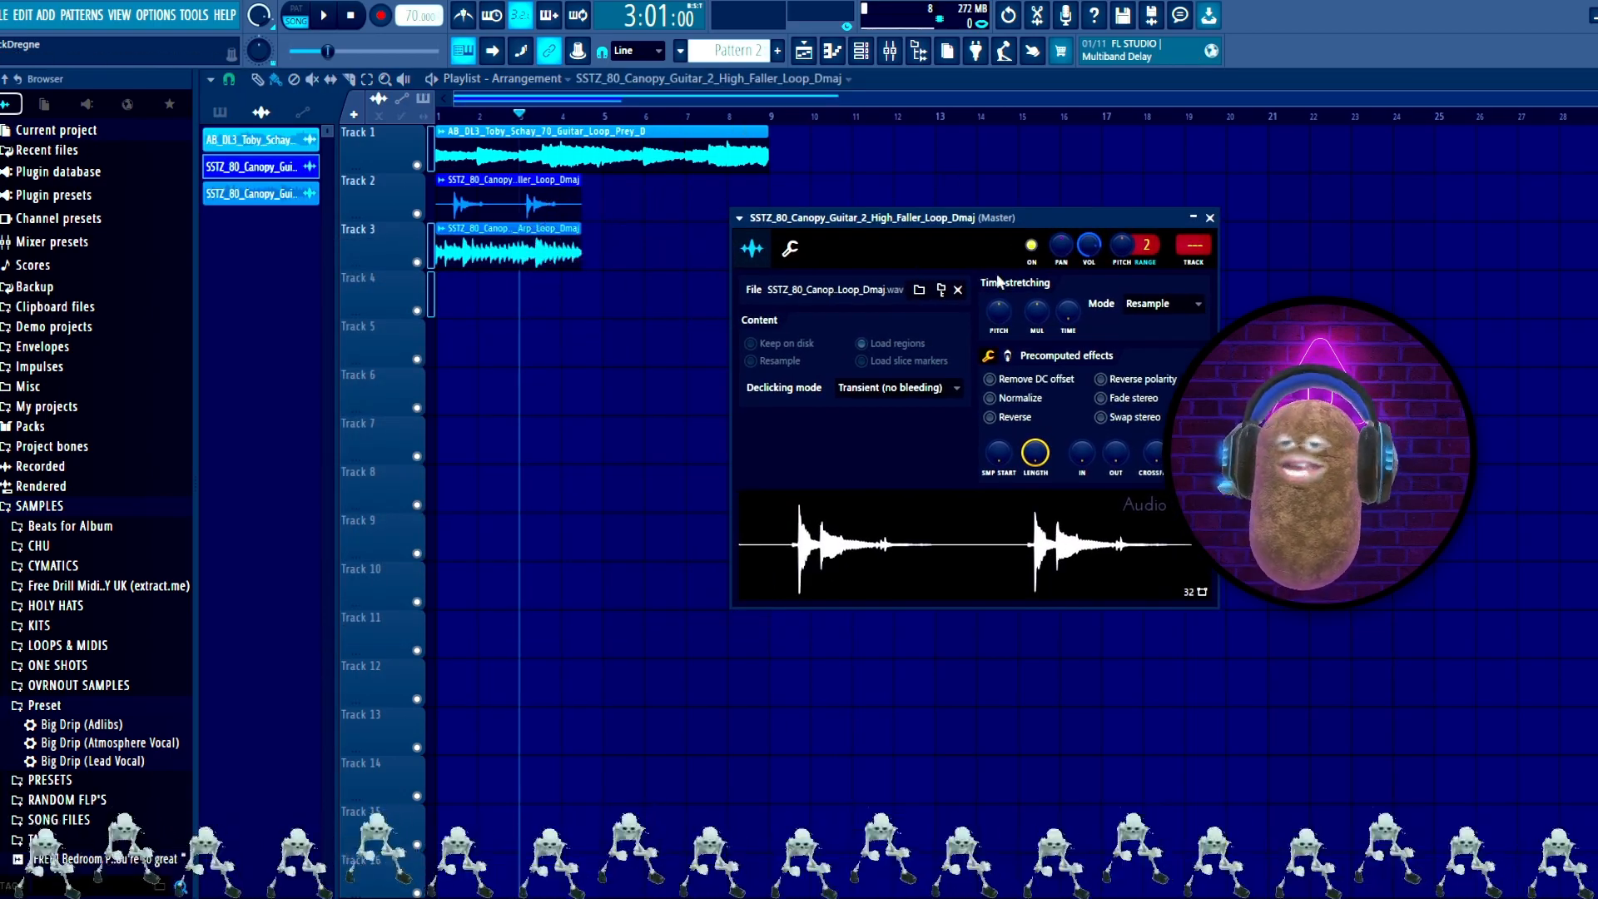
key(F9)
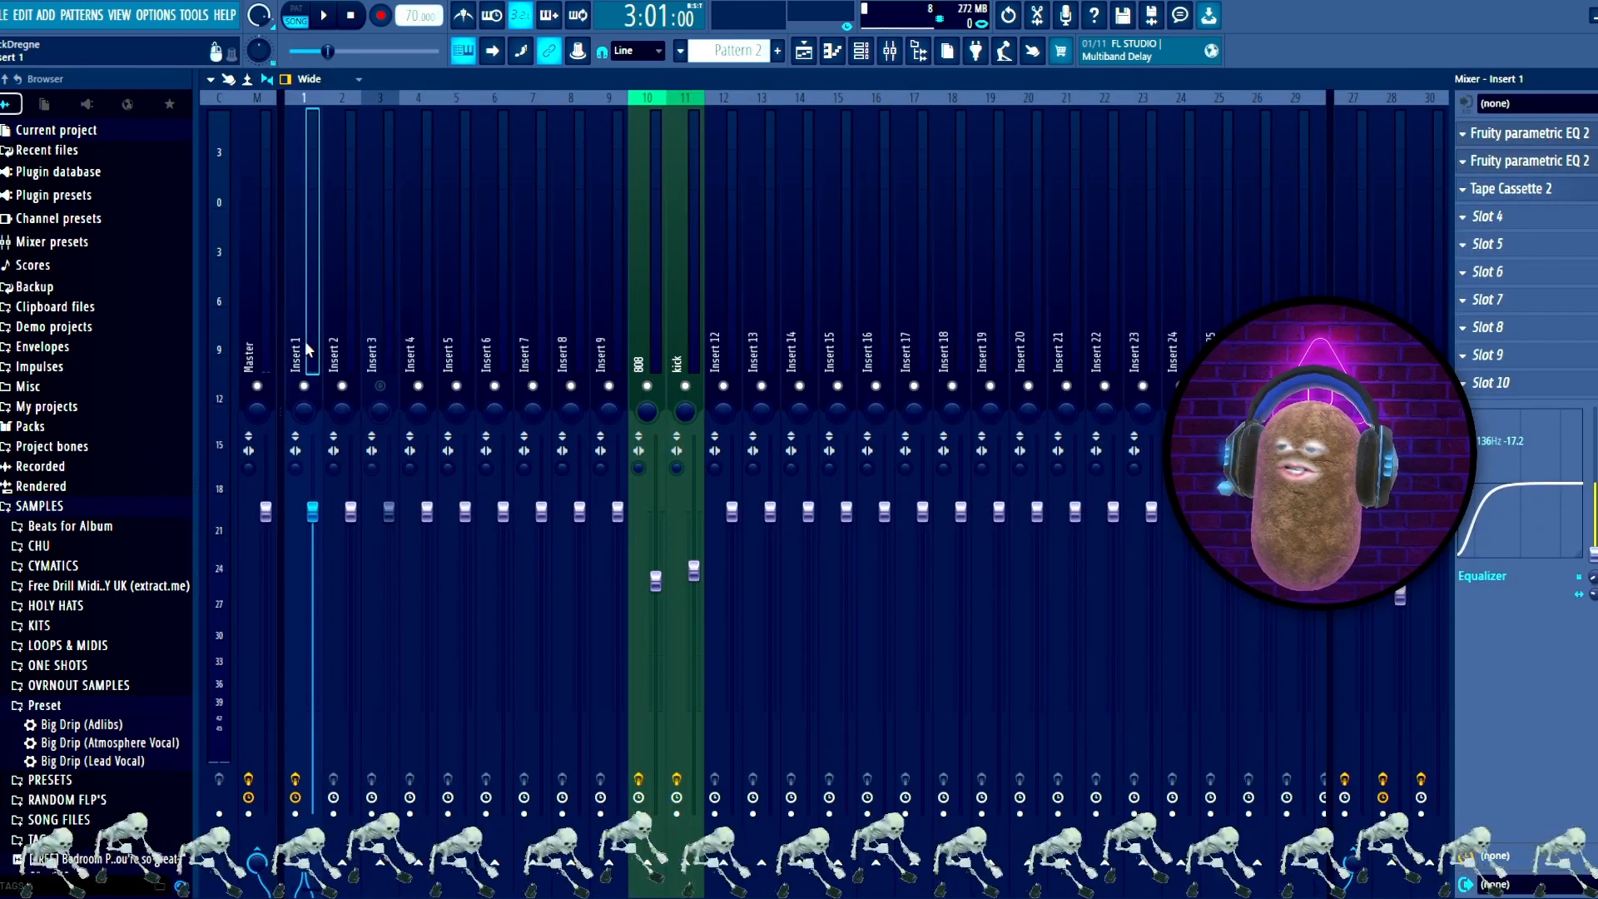
Step: Play the arrangement from the start, lower Insert 2's volume and set its stereo separation to 28% separated
click(809, 57)
key(space)
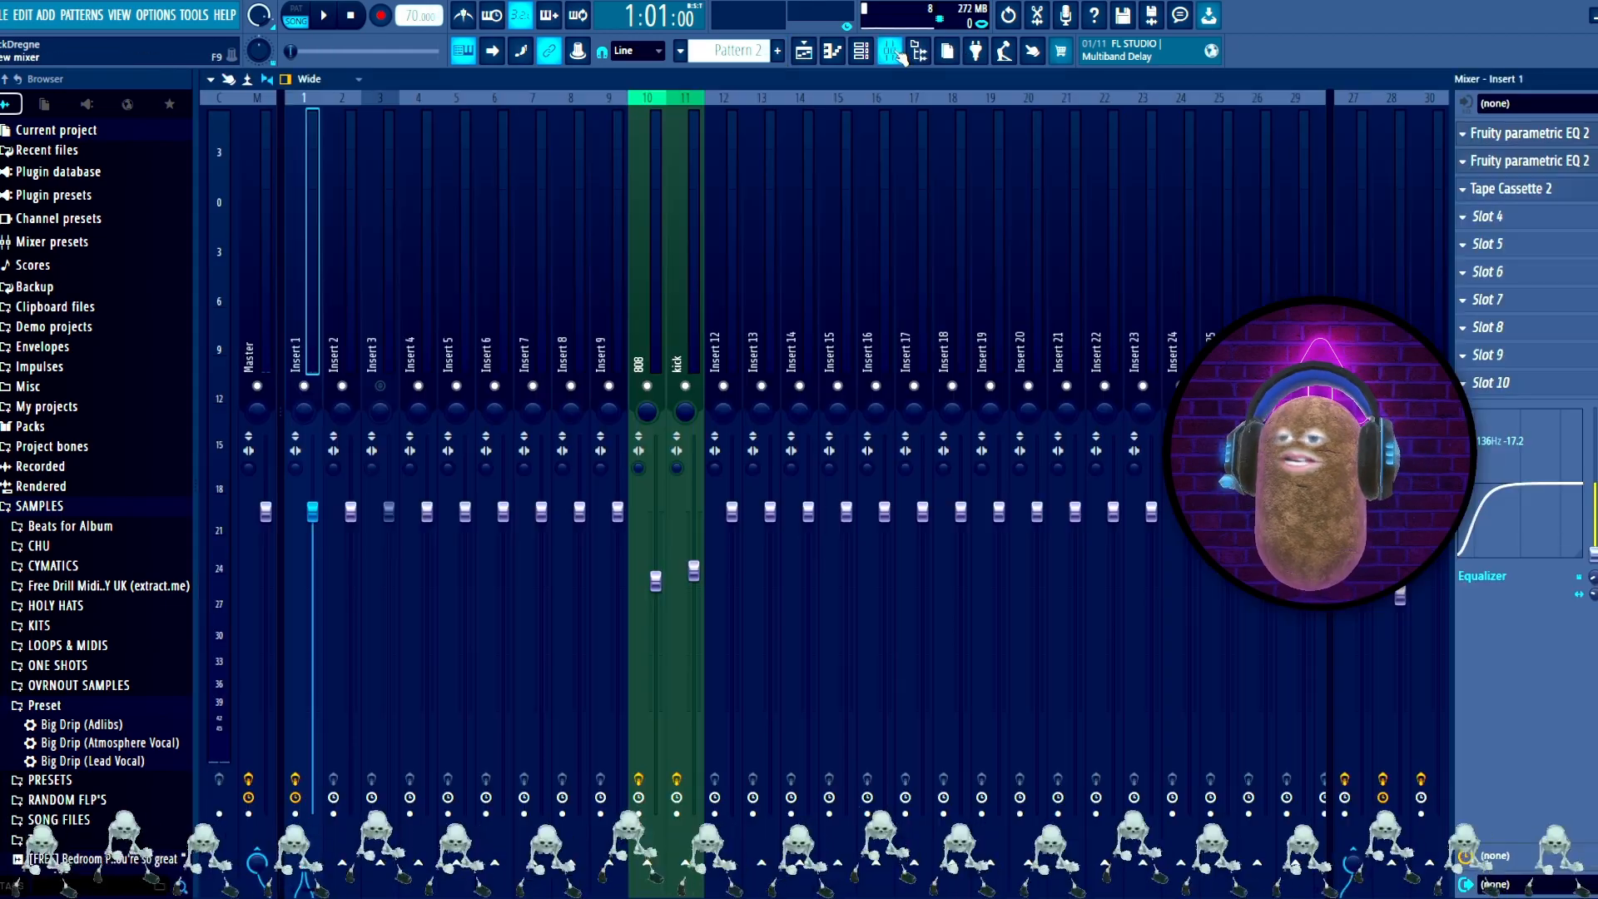
click(890, 51)
key(space)
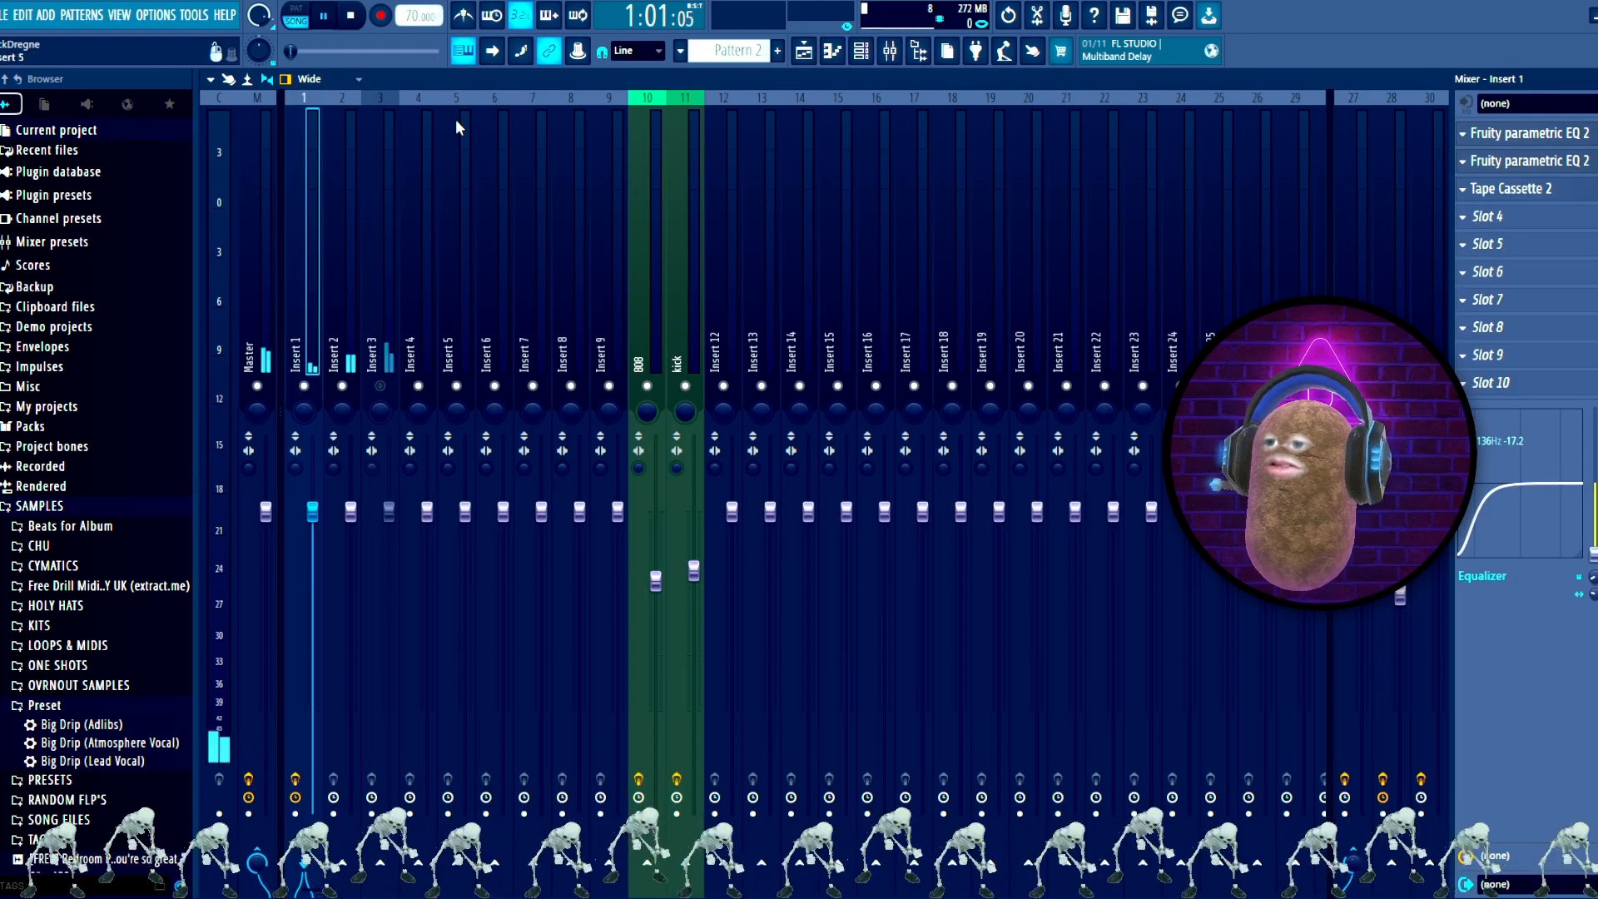
drag(350, 511, 350, 582)
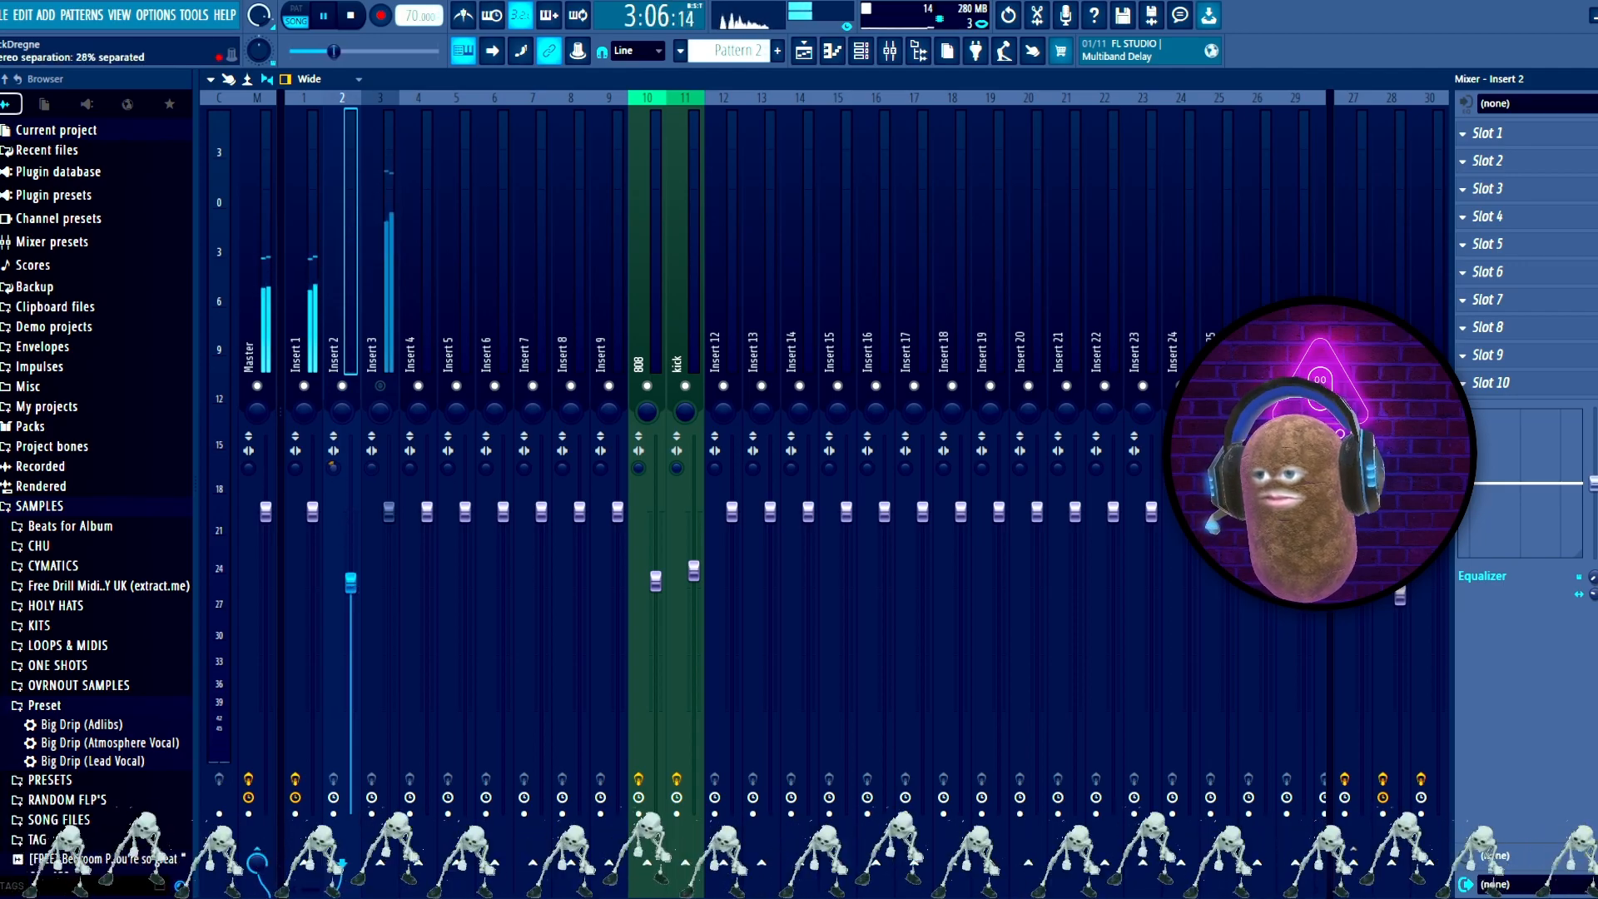
Step: Load Fruity Parametric EQ 2 on Insert 2 with the 20Hz + 18kHz cut preset and raise the high-pass cutoff into the low mids
key(space)
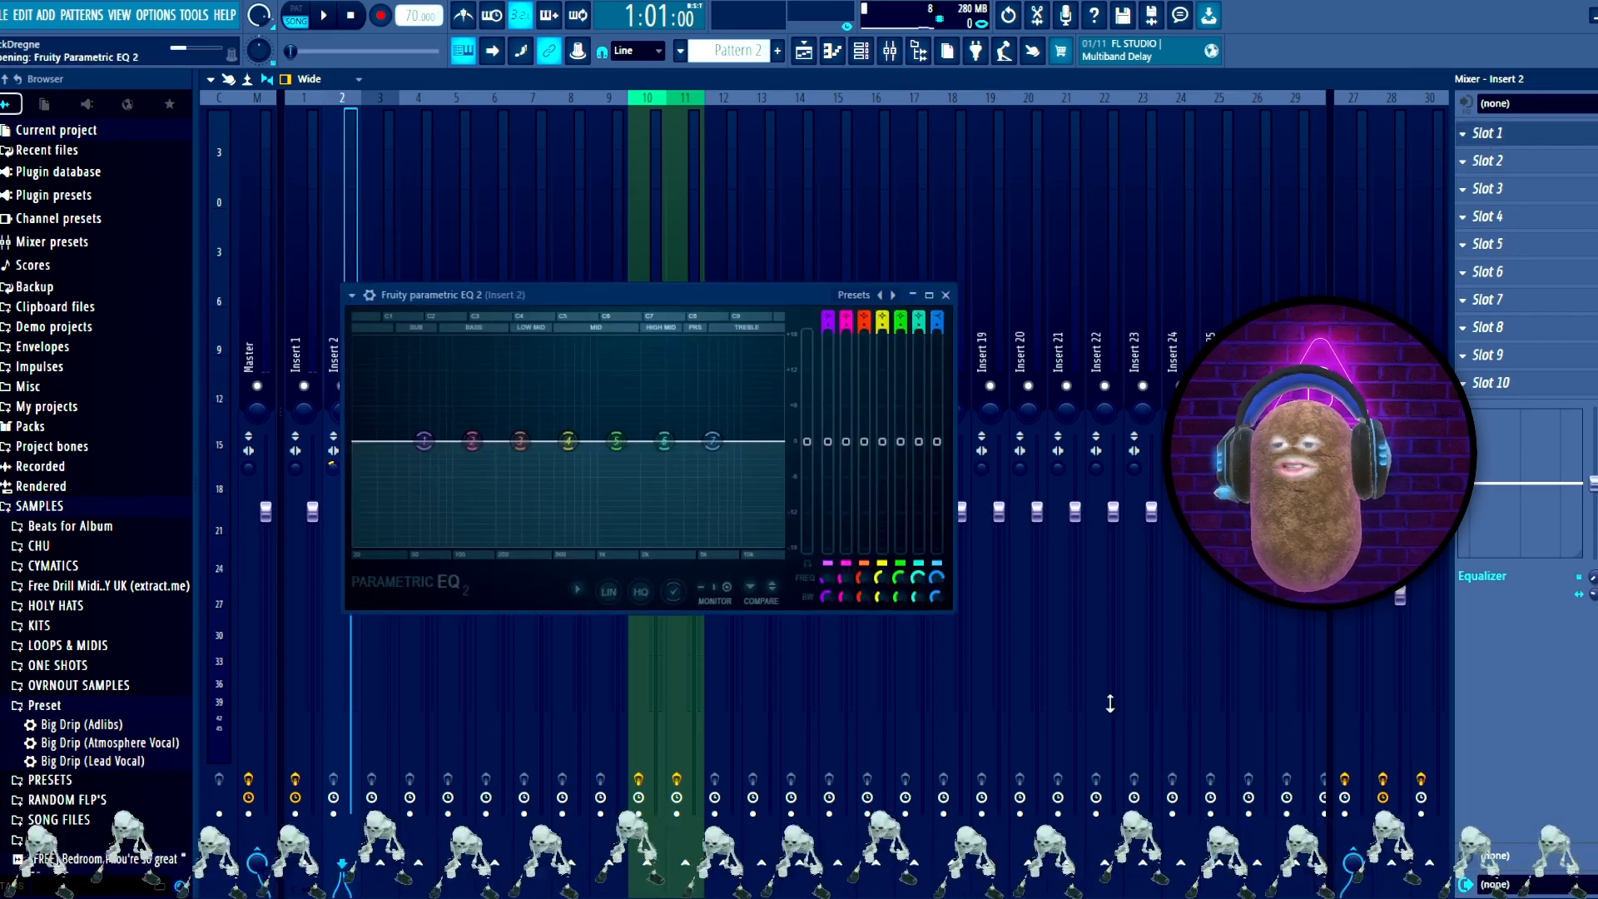
click(889, 328)
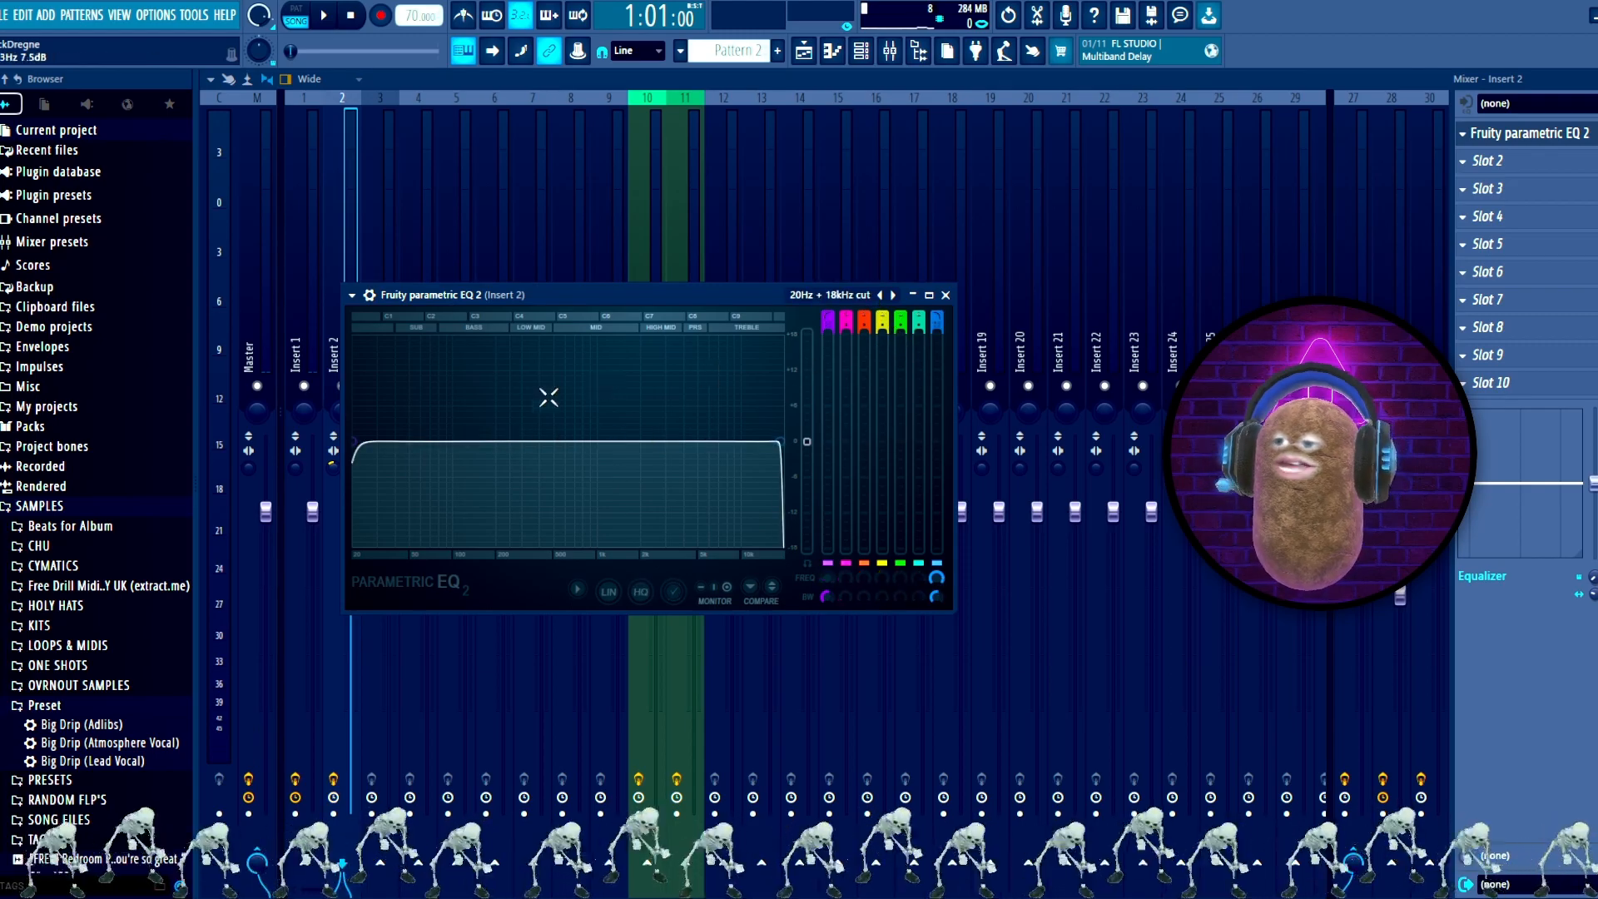
drag(368, 442, 506, 442)
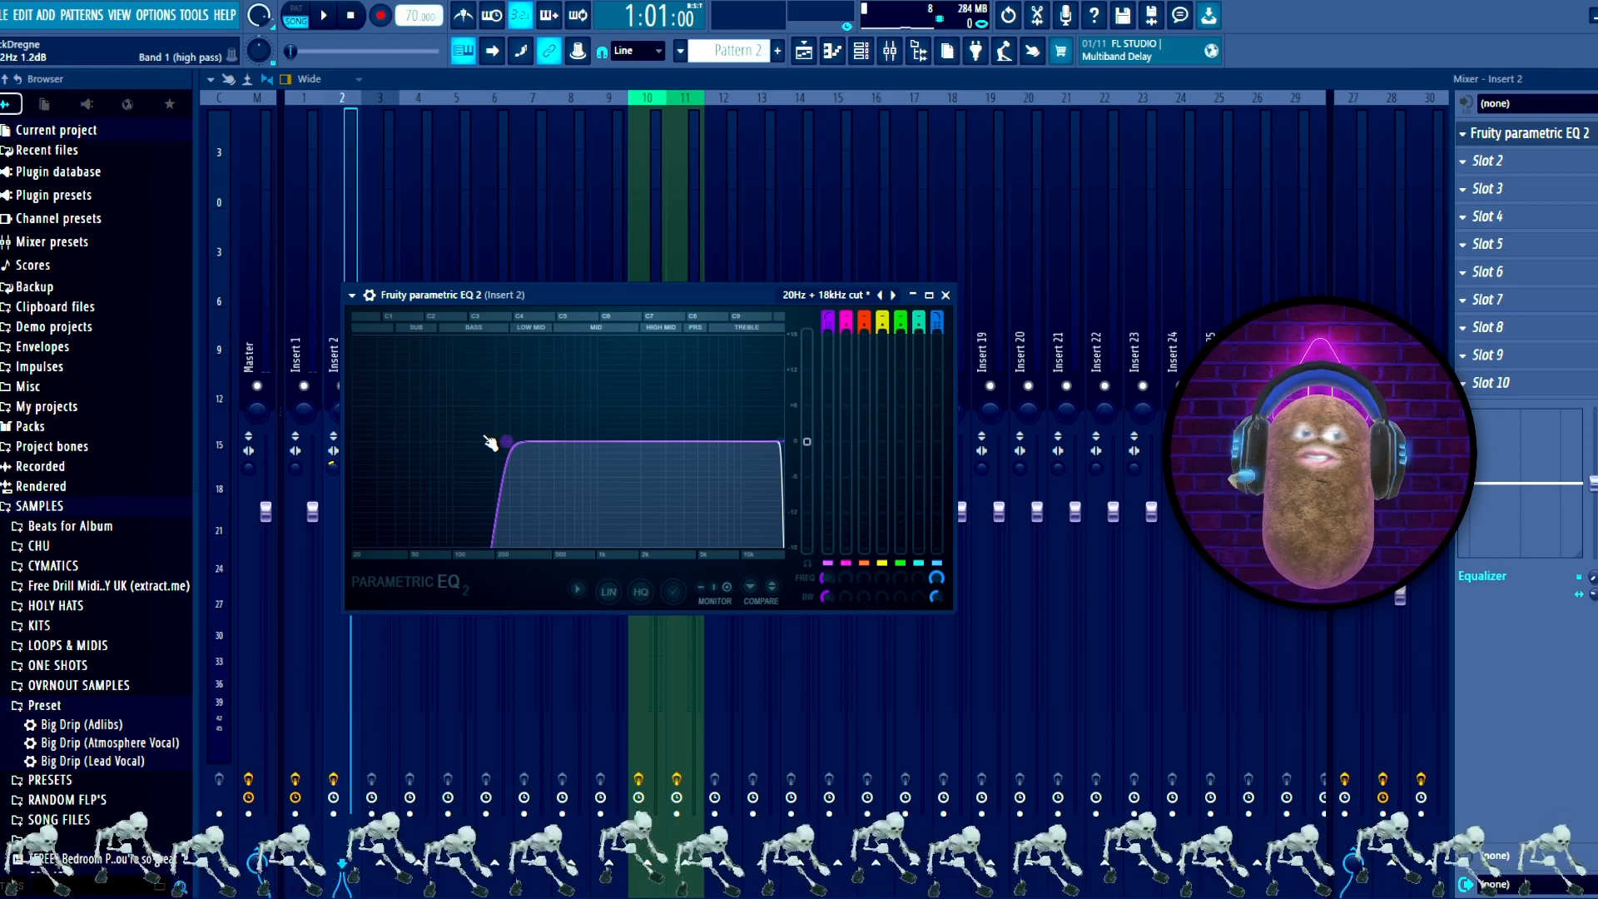
Step: Lower Insert 2's volume further while auditioning it together with Insert 1
key(space)
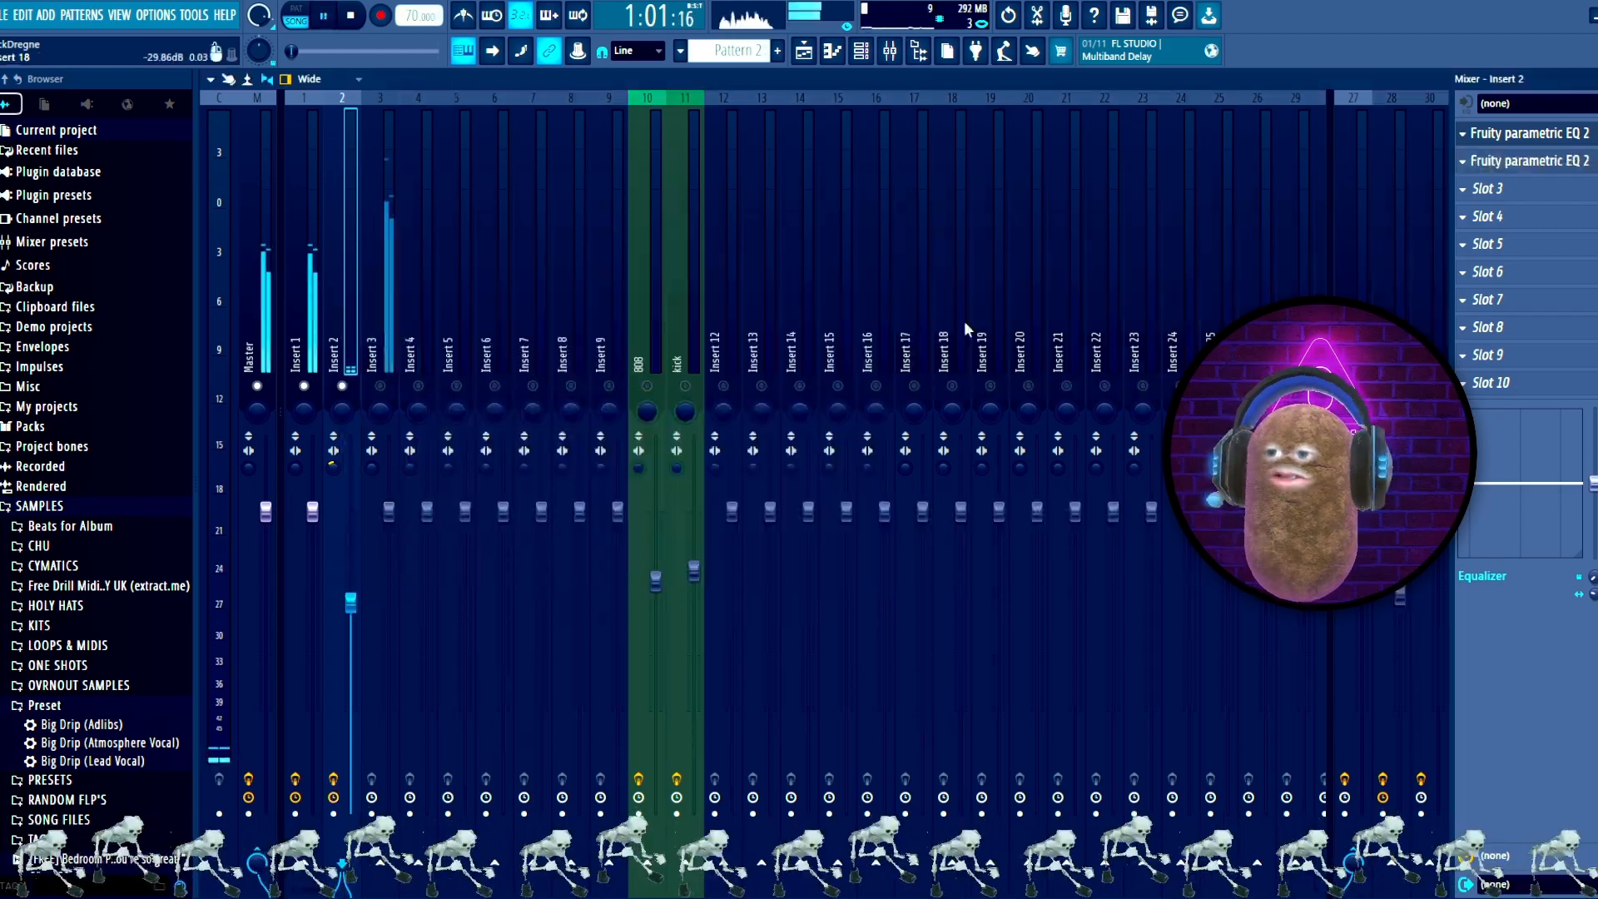
drag(351, 603, 352, 642)
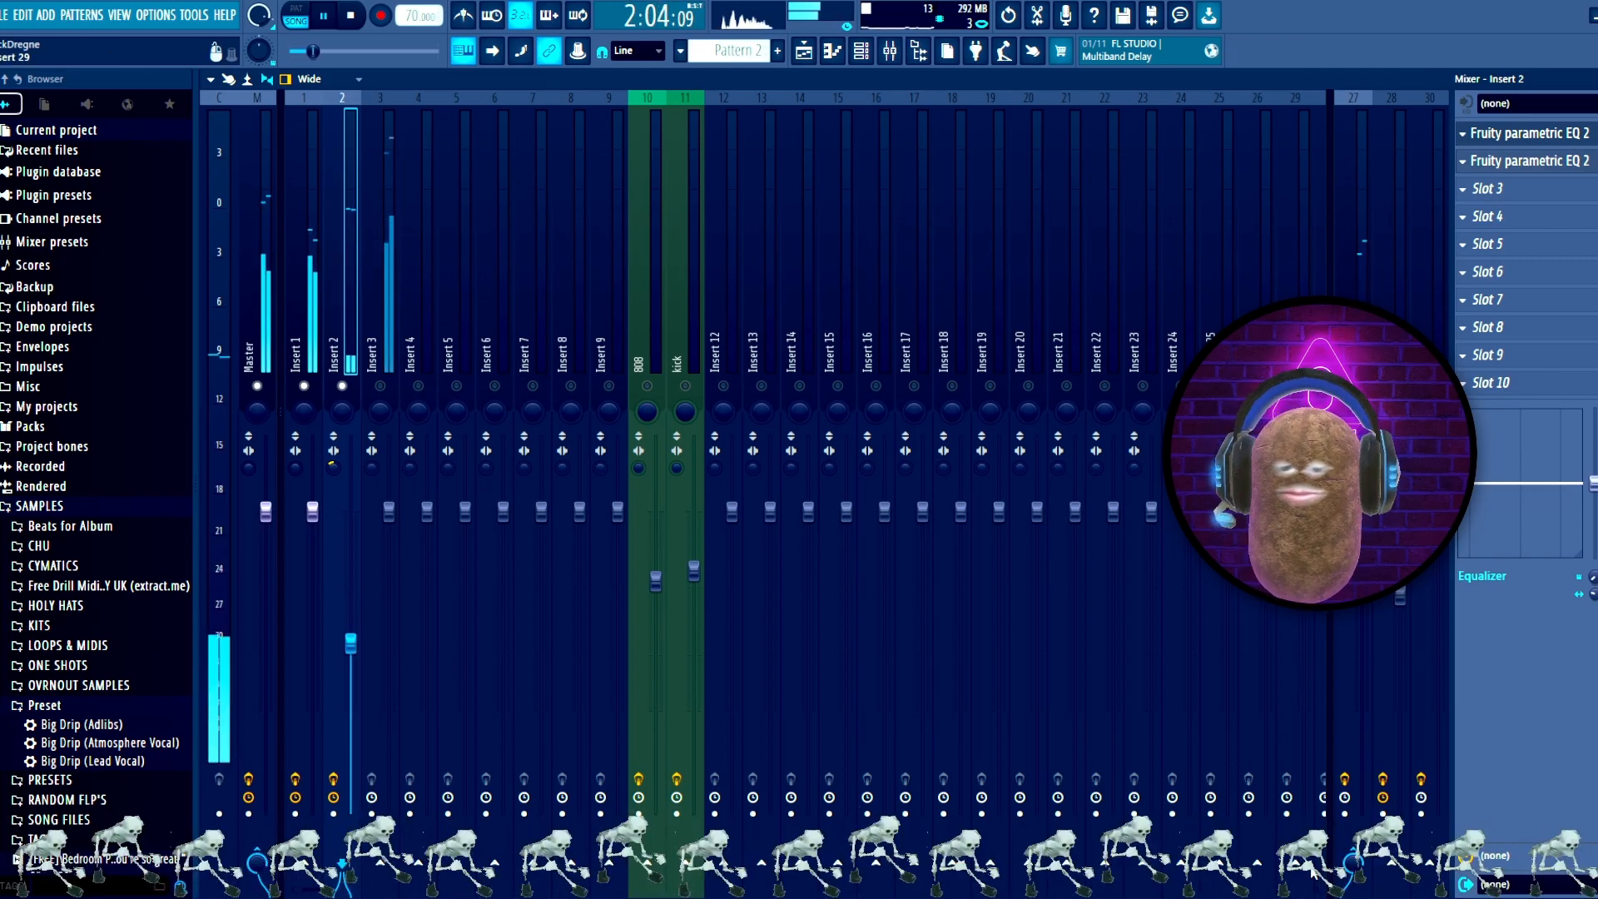
key(space)
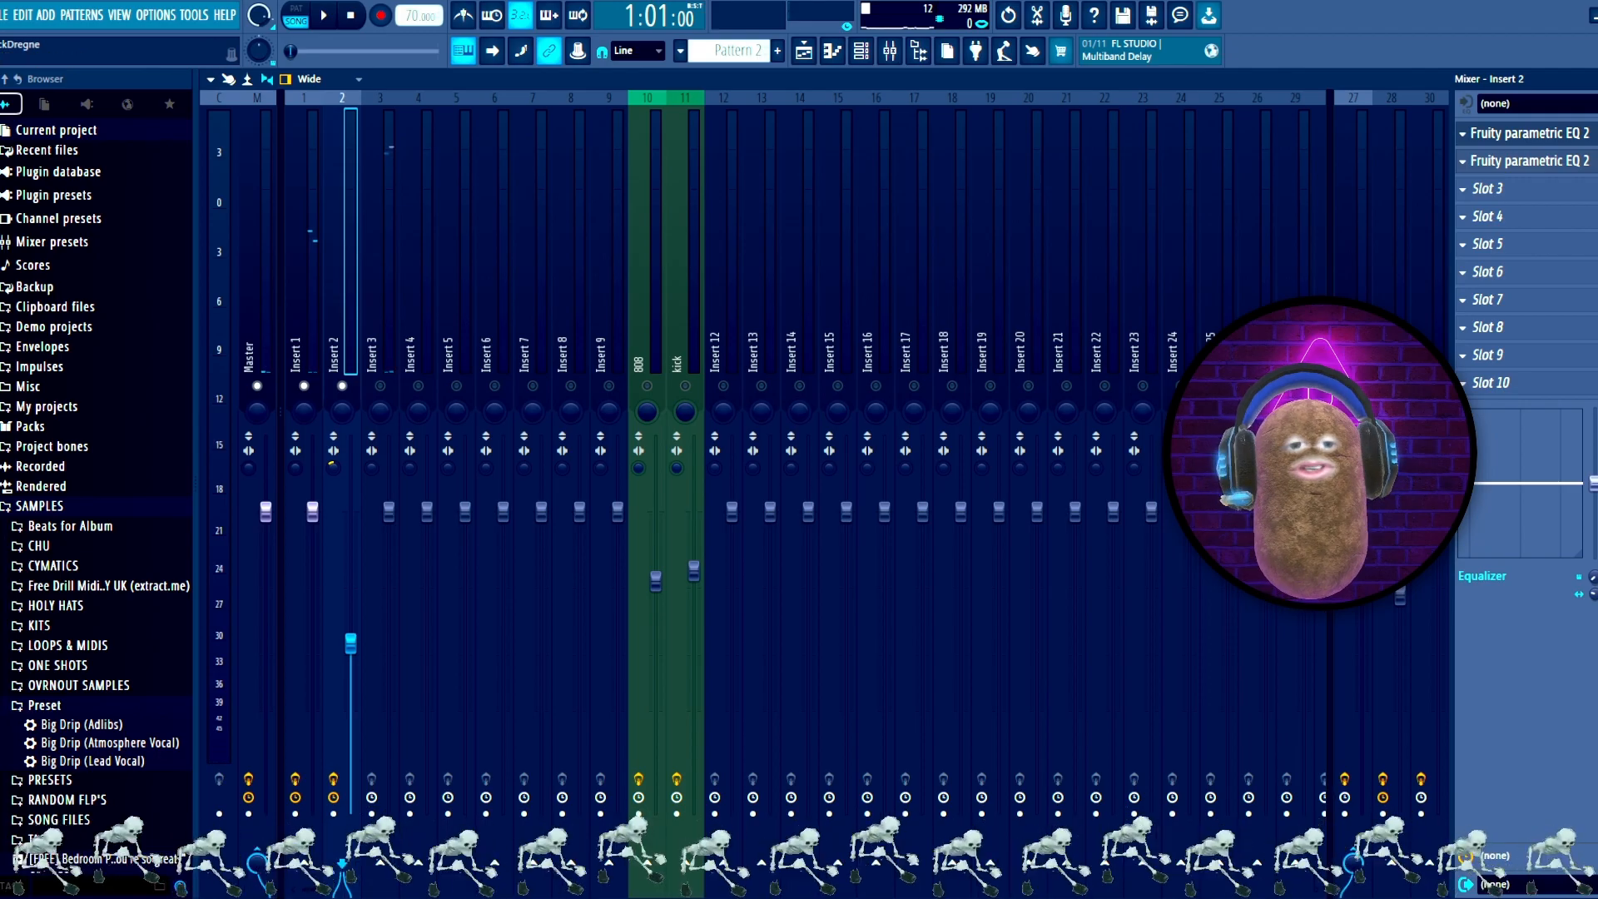
Step: Send Insert 2 to the VERB track at 100%, and rebalance its volume and stereo separation during playback
click(1429, 862)
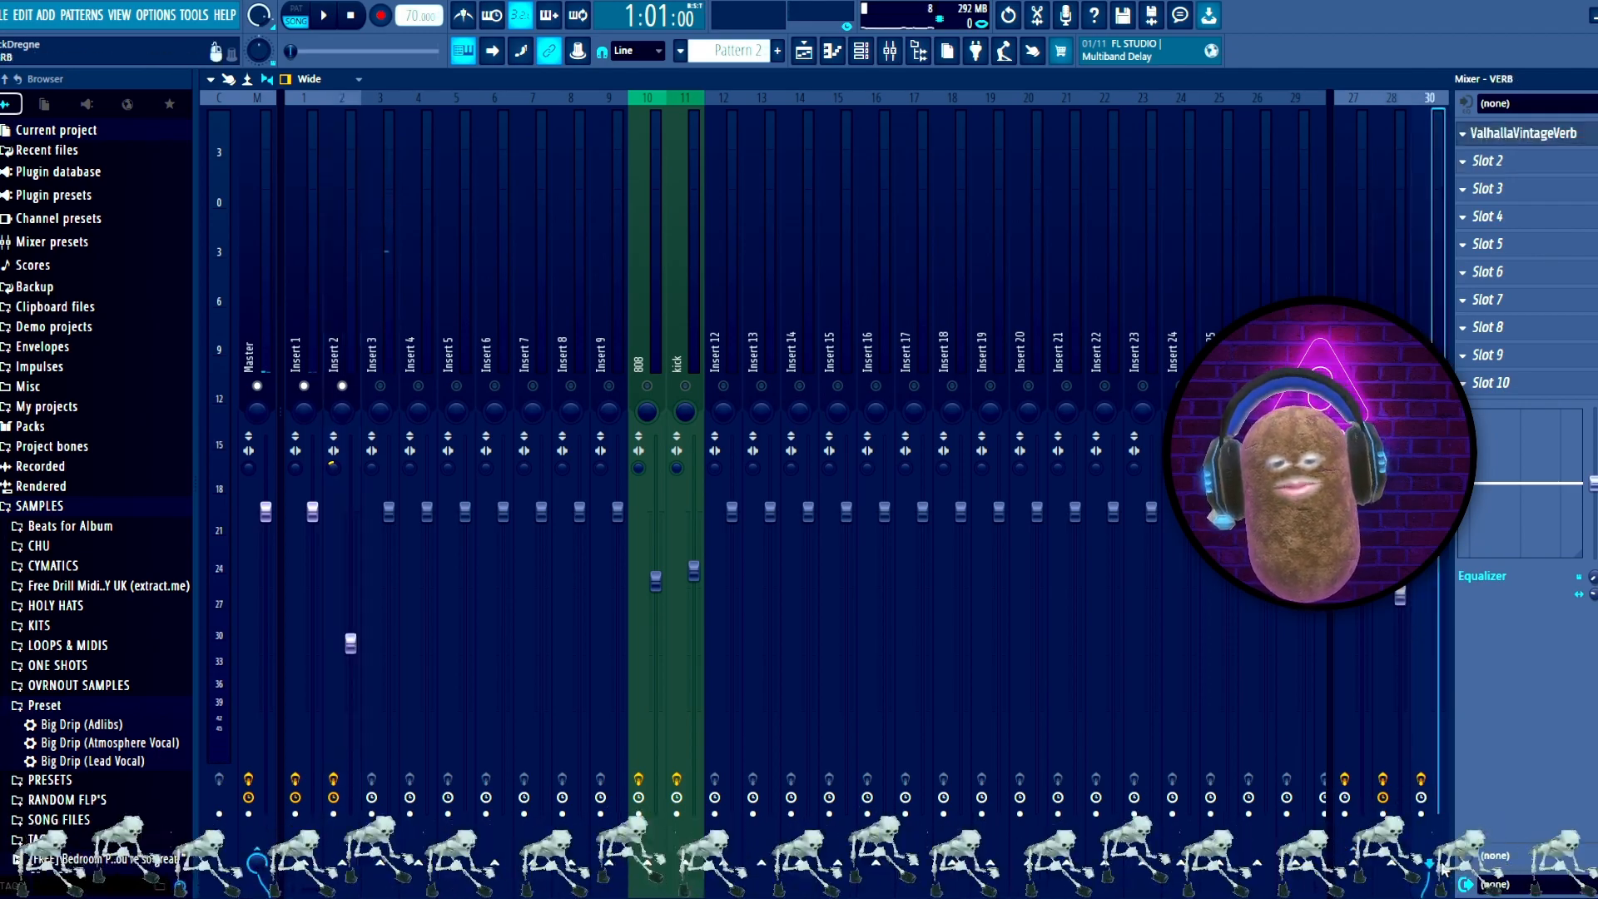
click(347, 343)
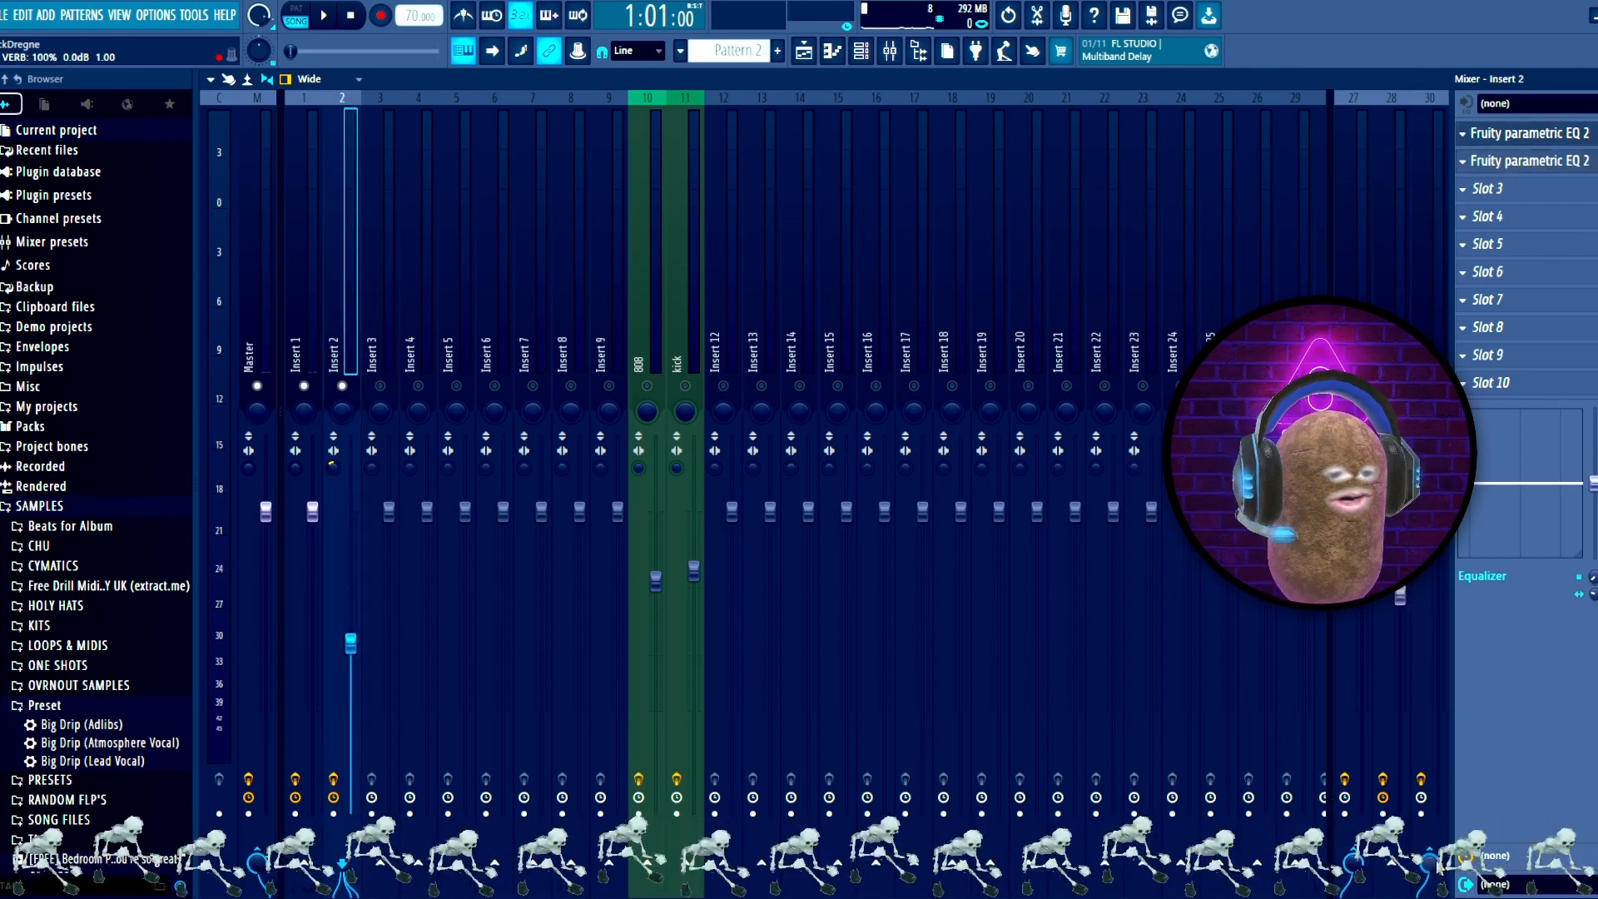
key(space)
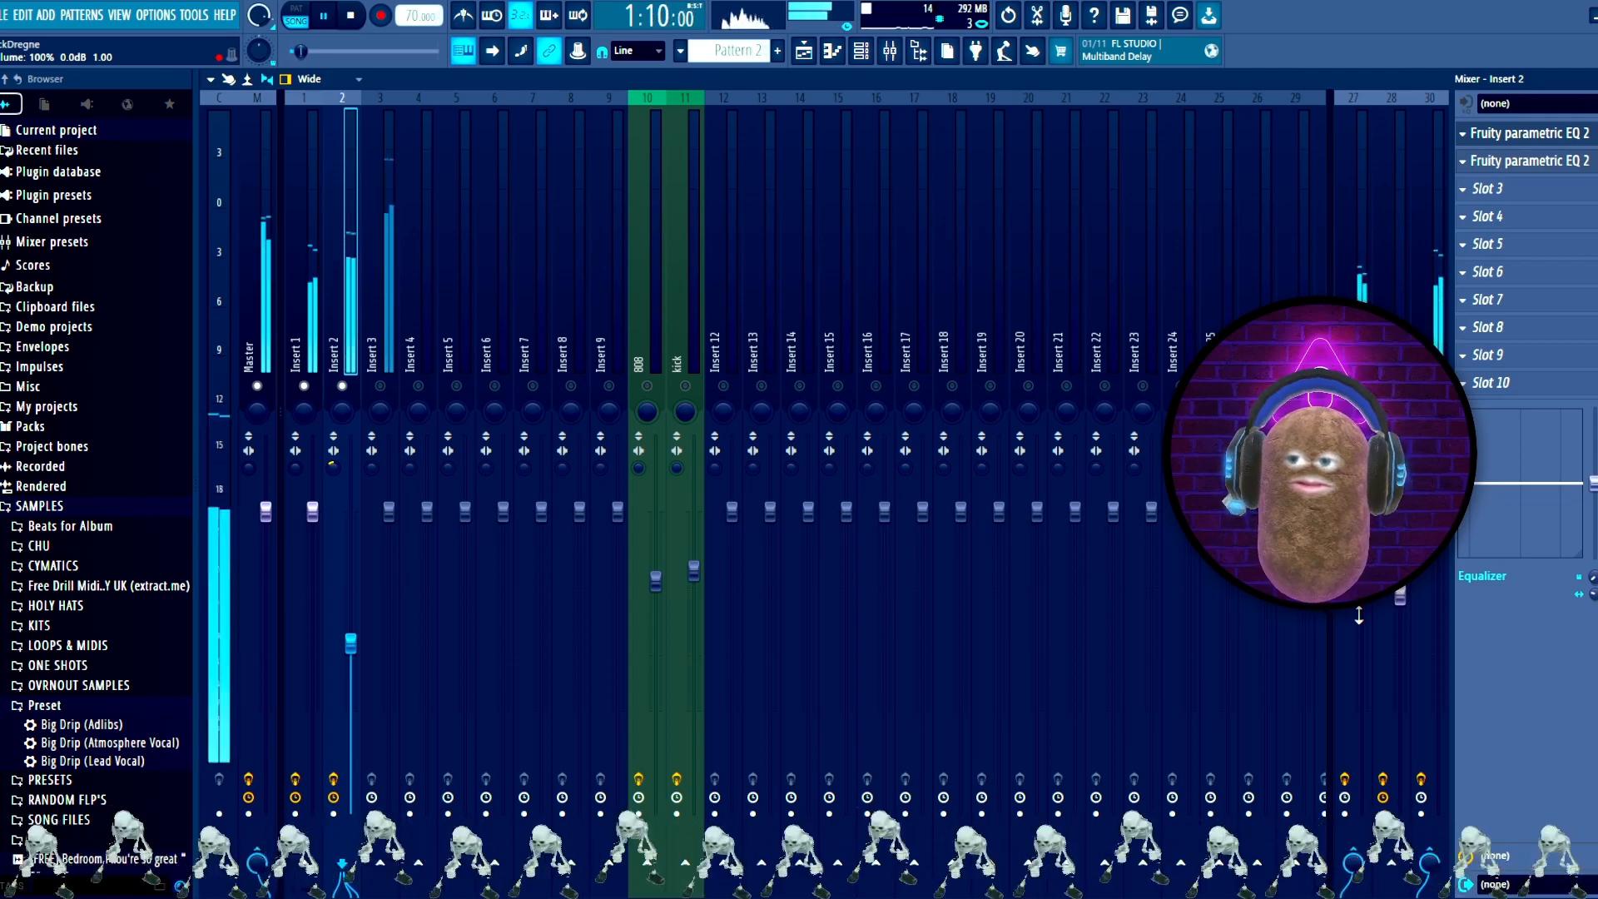
drag(352, 644, 352, 628)
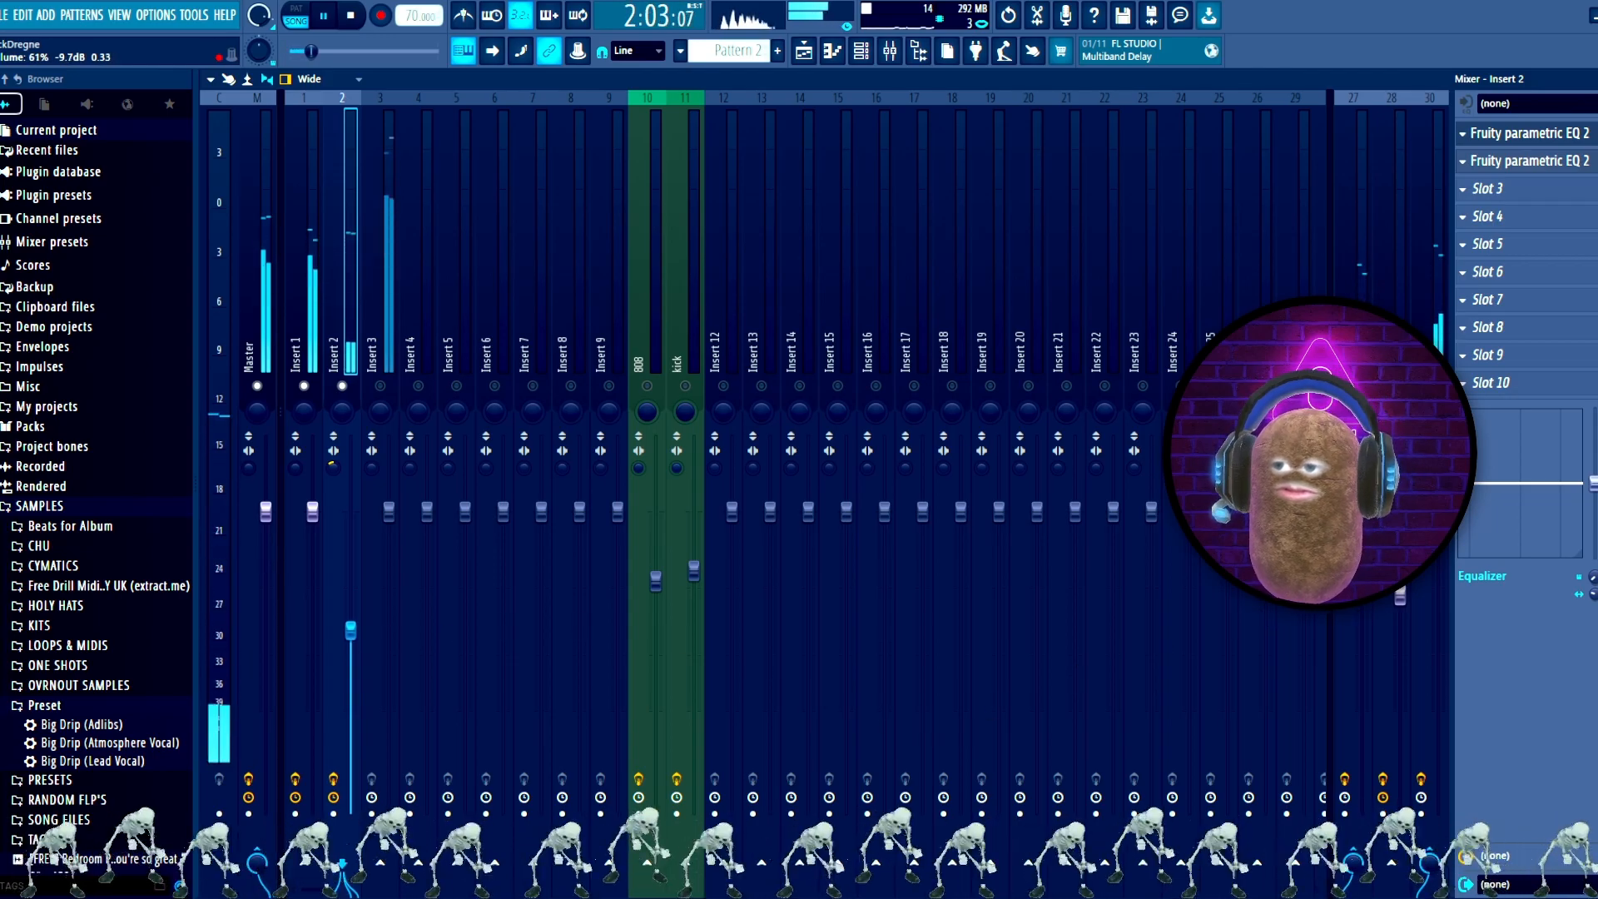
drag(333, 468, 333, 466)
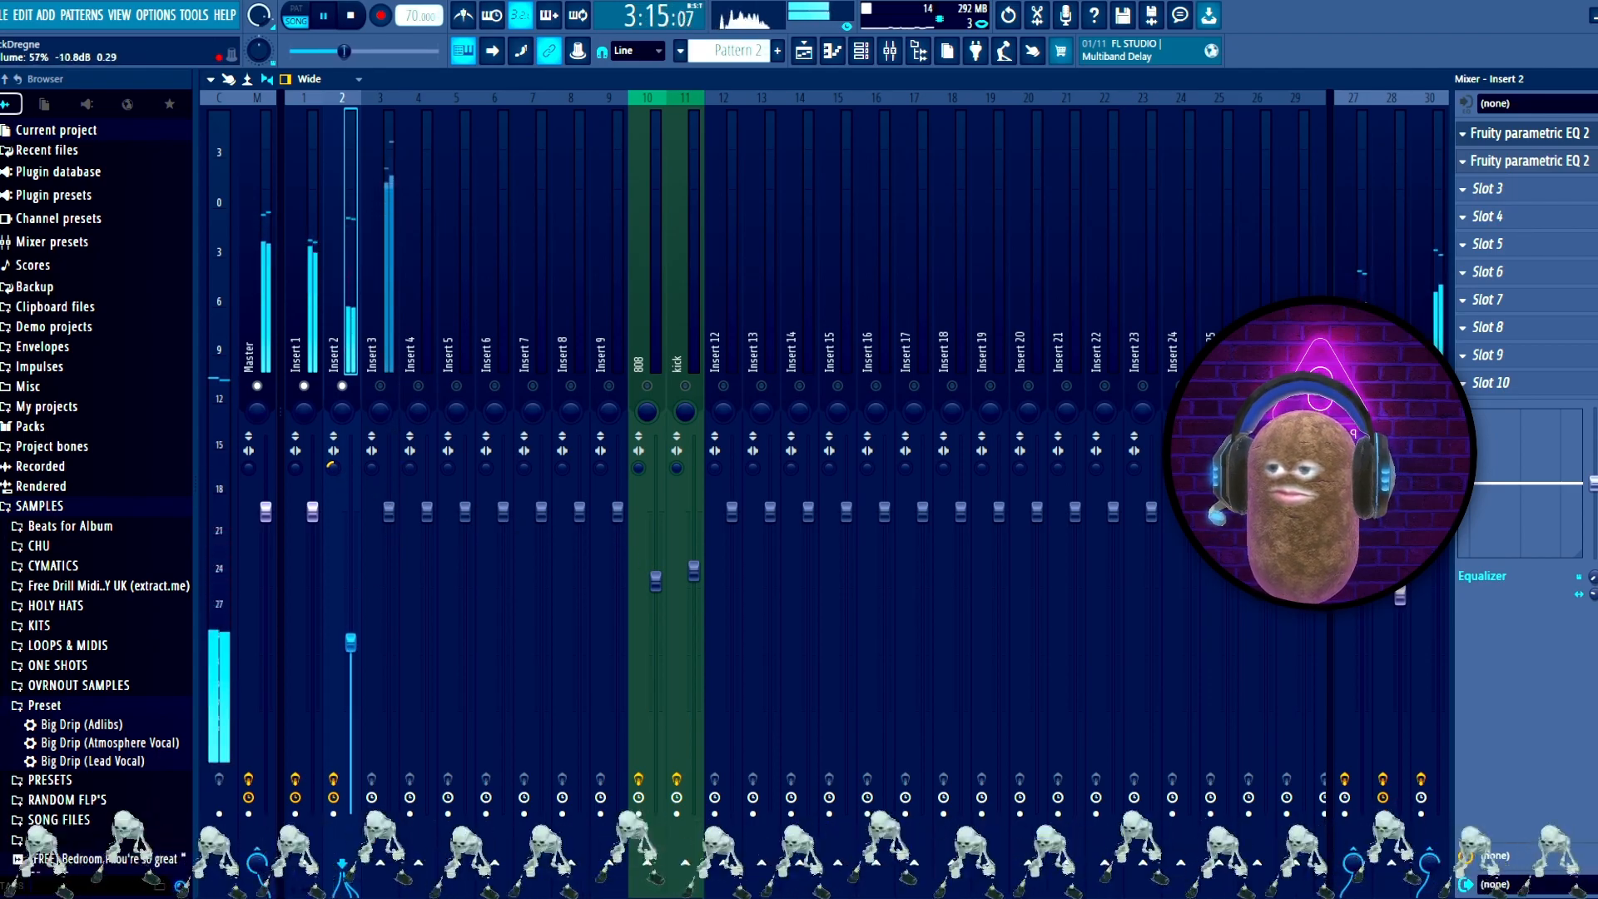
drag(352, 639, 352, 653)
key(space)
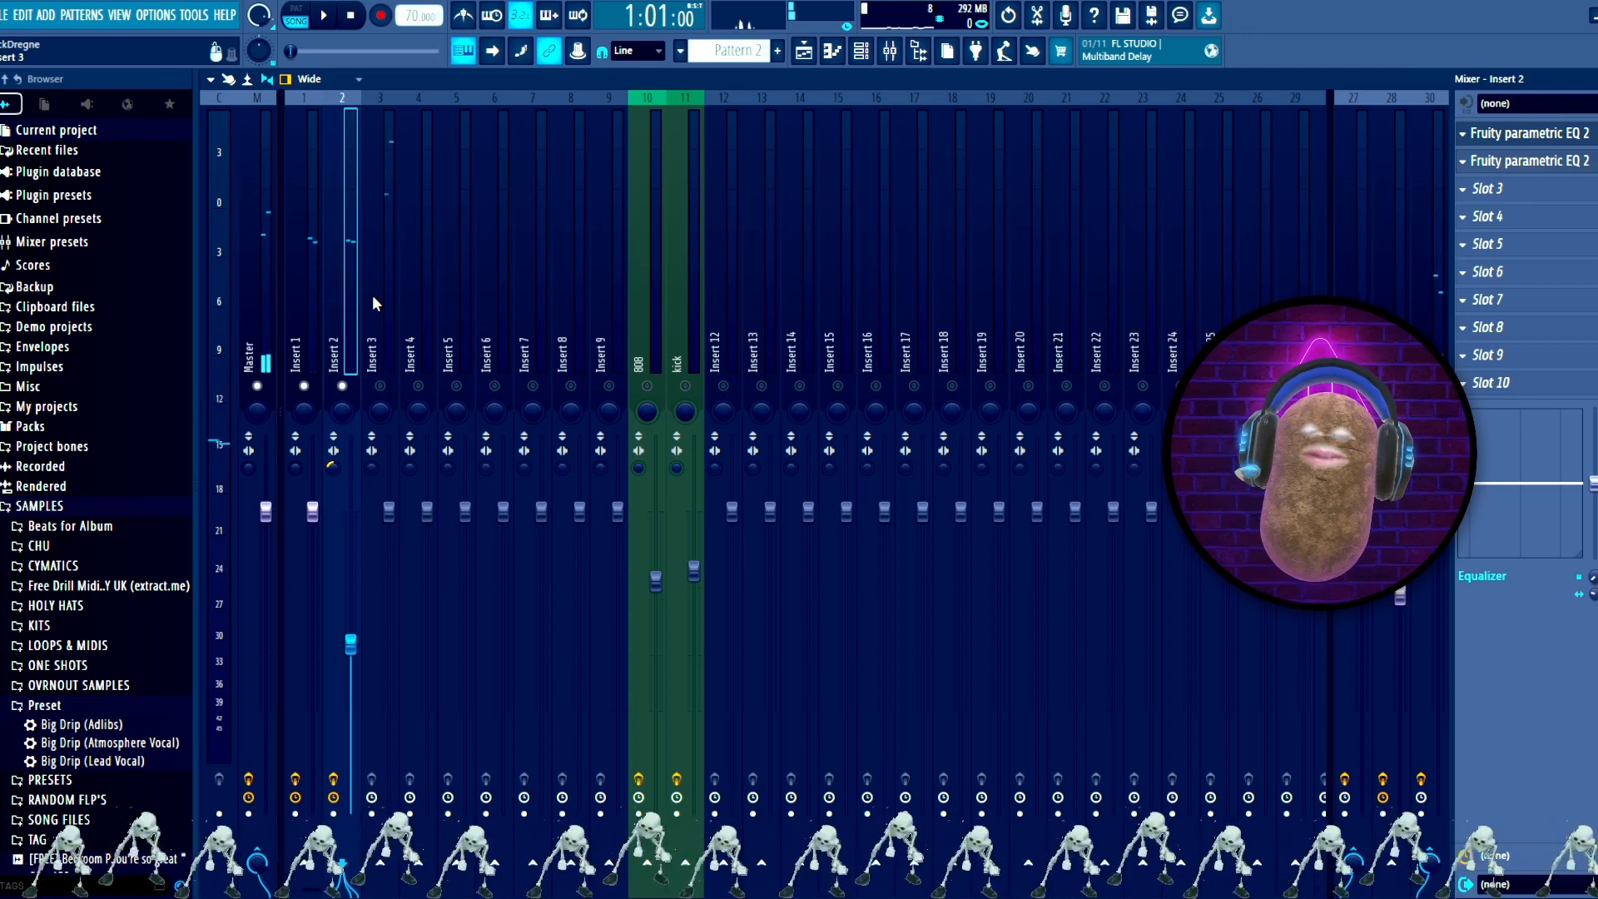
Step: Mute Insert 2 and lower Insert 3's volume well down while auditioning the arrangement
click(347, 386)
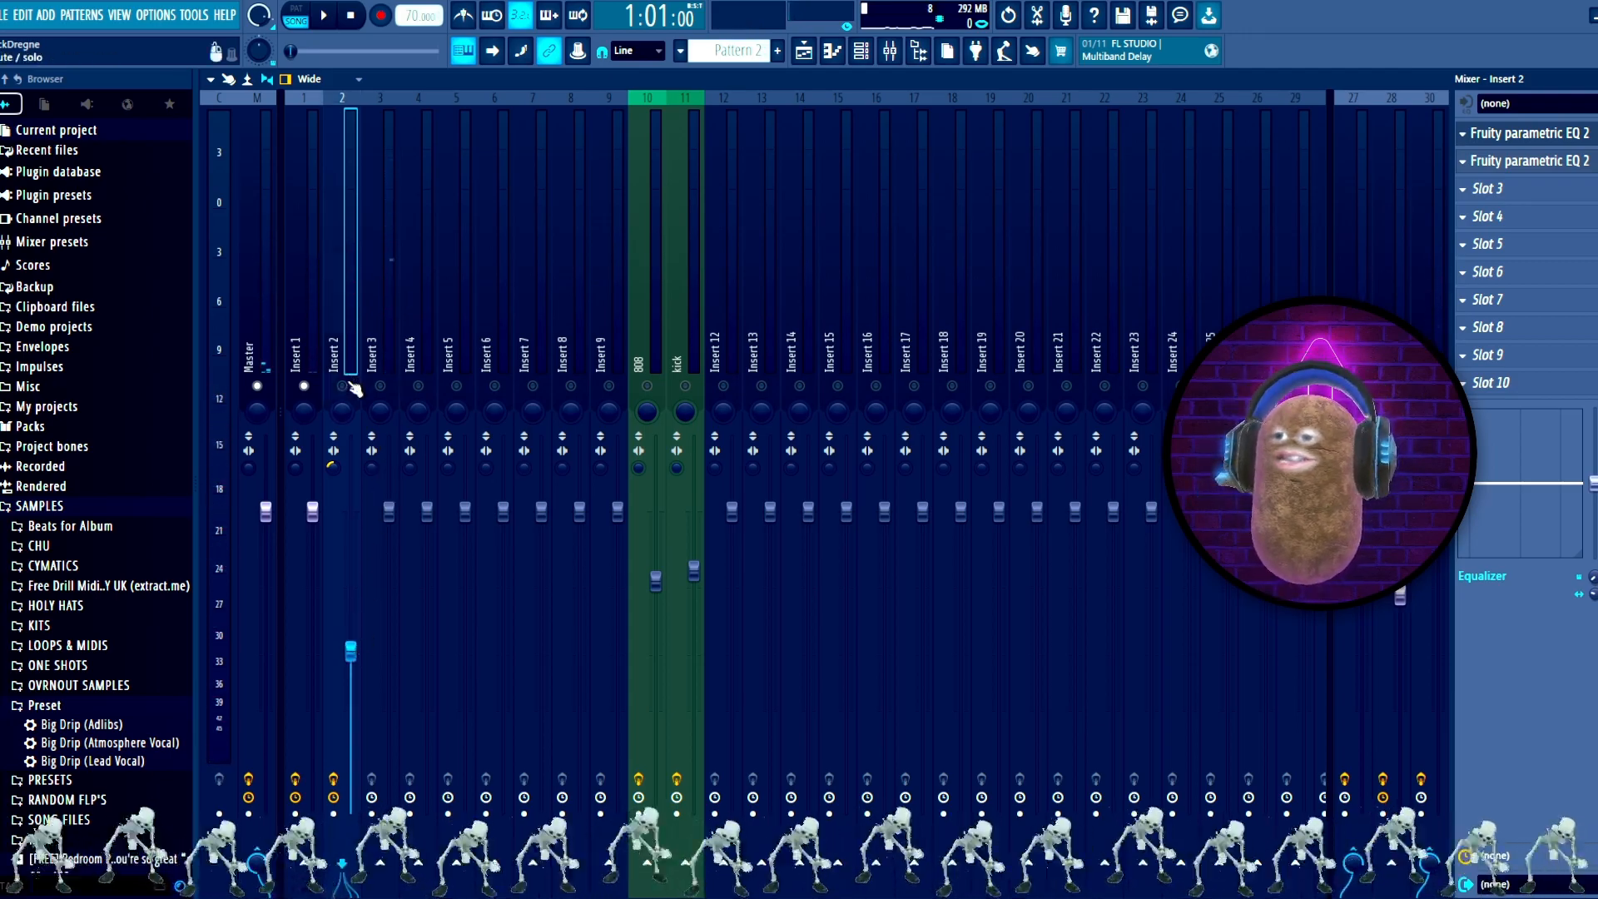
click(382, 336)
drag(389, 510, 389, 659)
key(space)
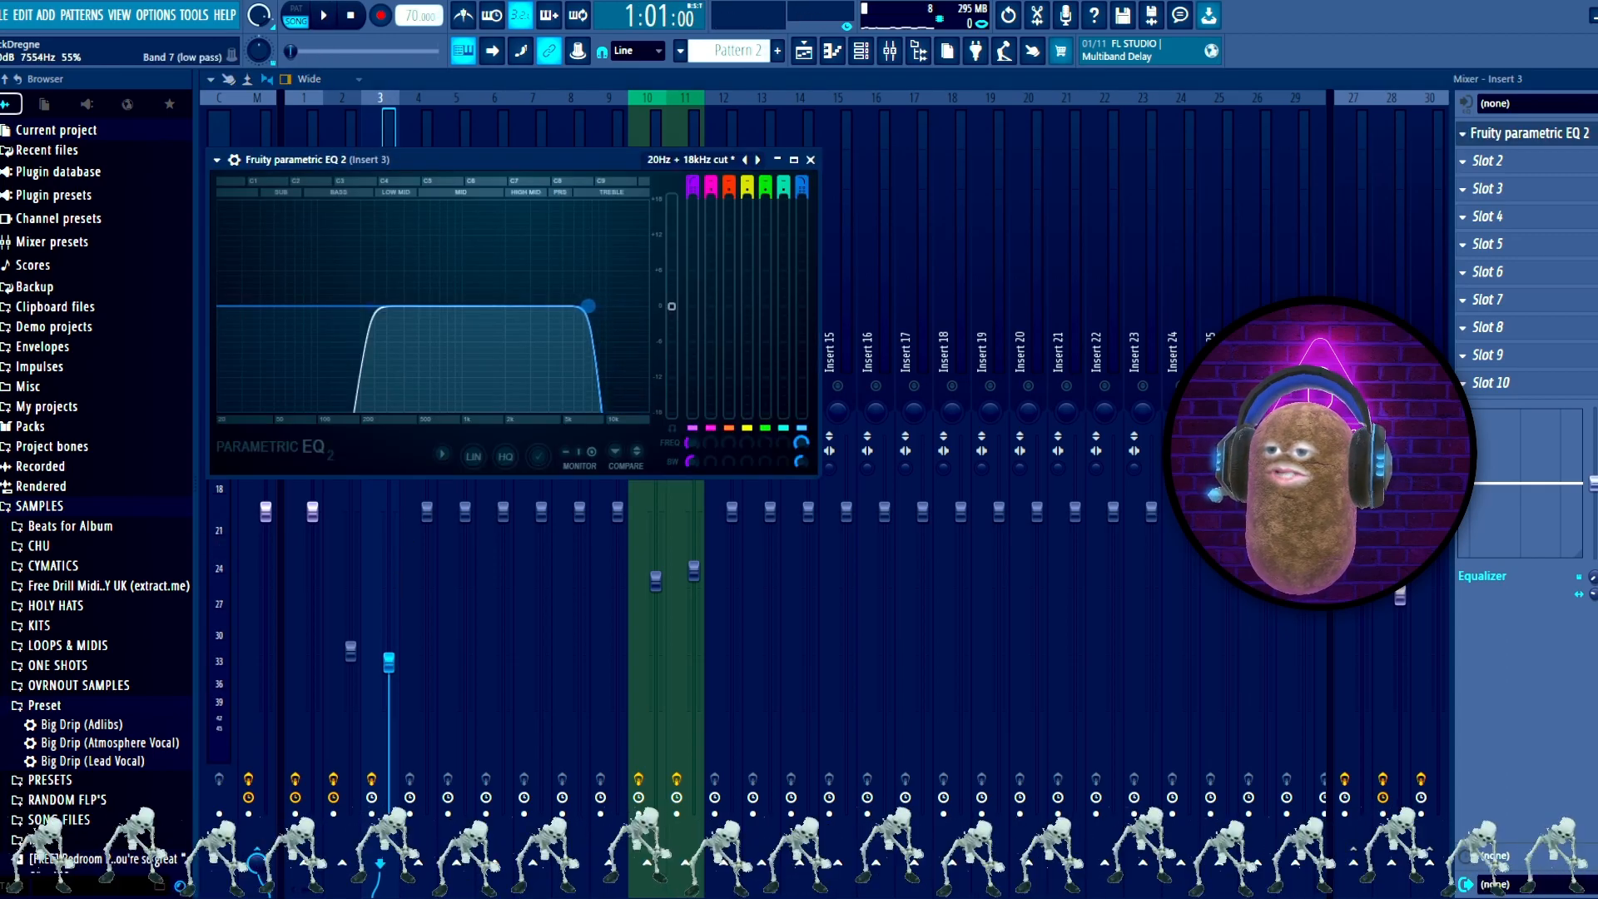
Step: Fine-tune the 20Hz + 18kHz cut EQ on Insert 3 by slightly lowering its low-pass and high-pass cutoffs
drag(588, 306, 583, 306)
drag(369, 307, 366, 307)
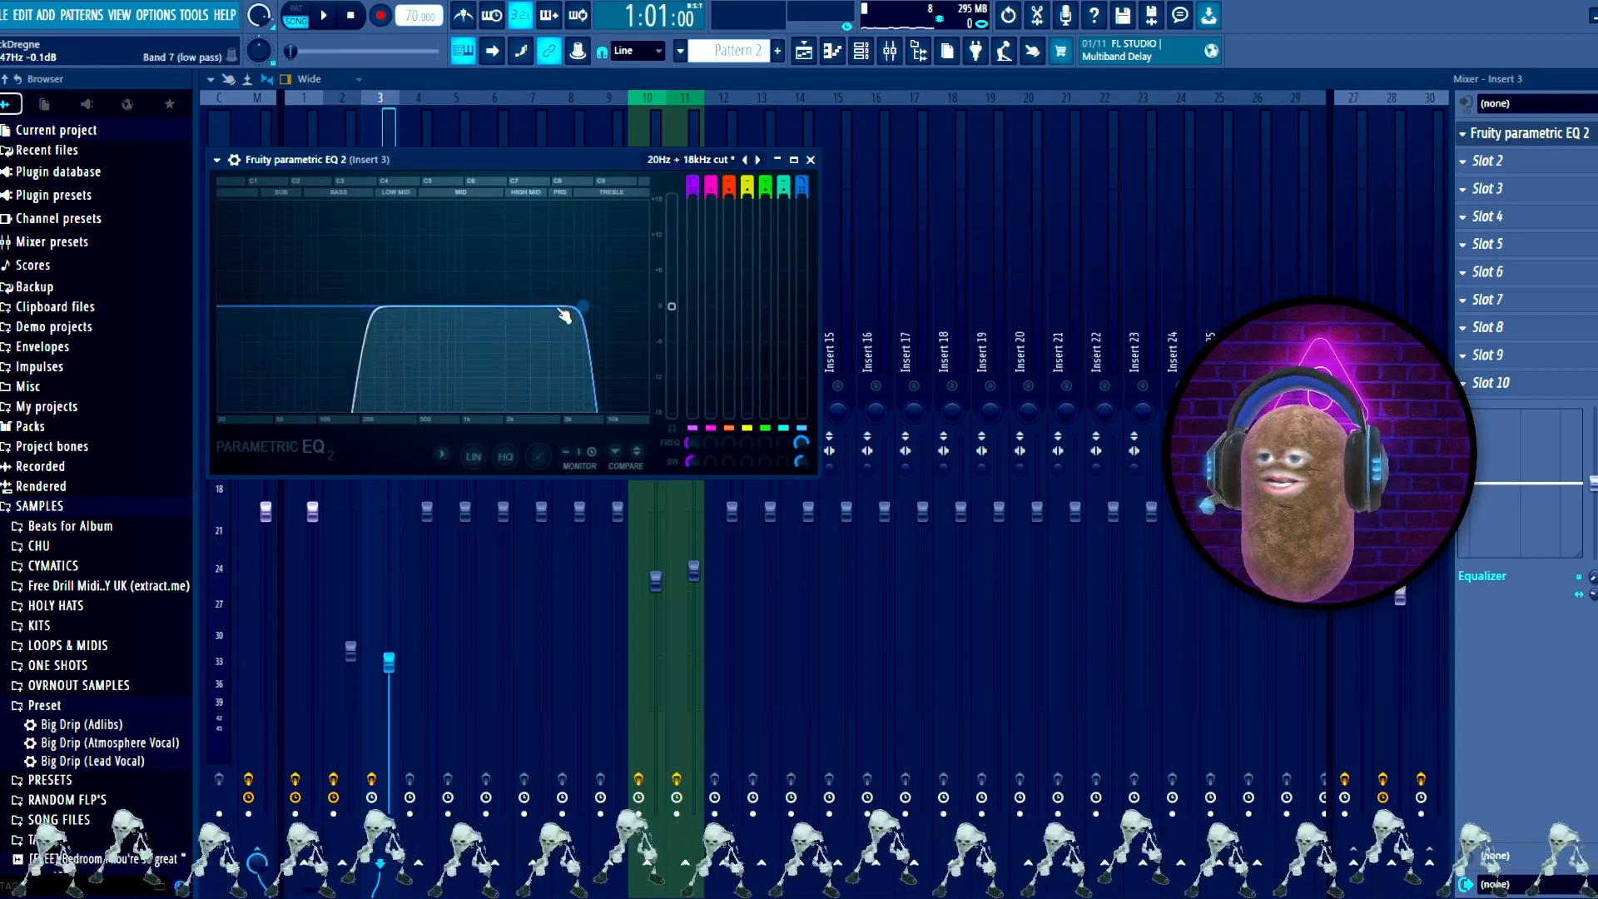
click(810, 159)
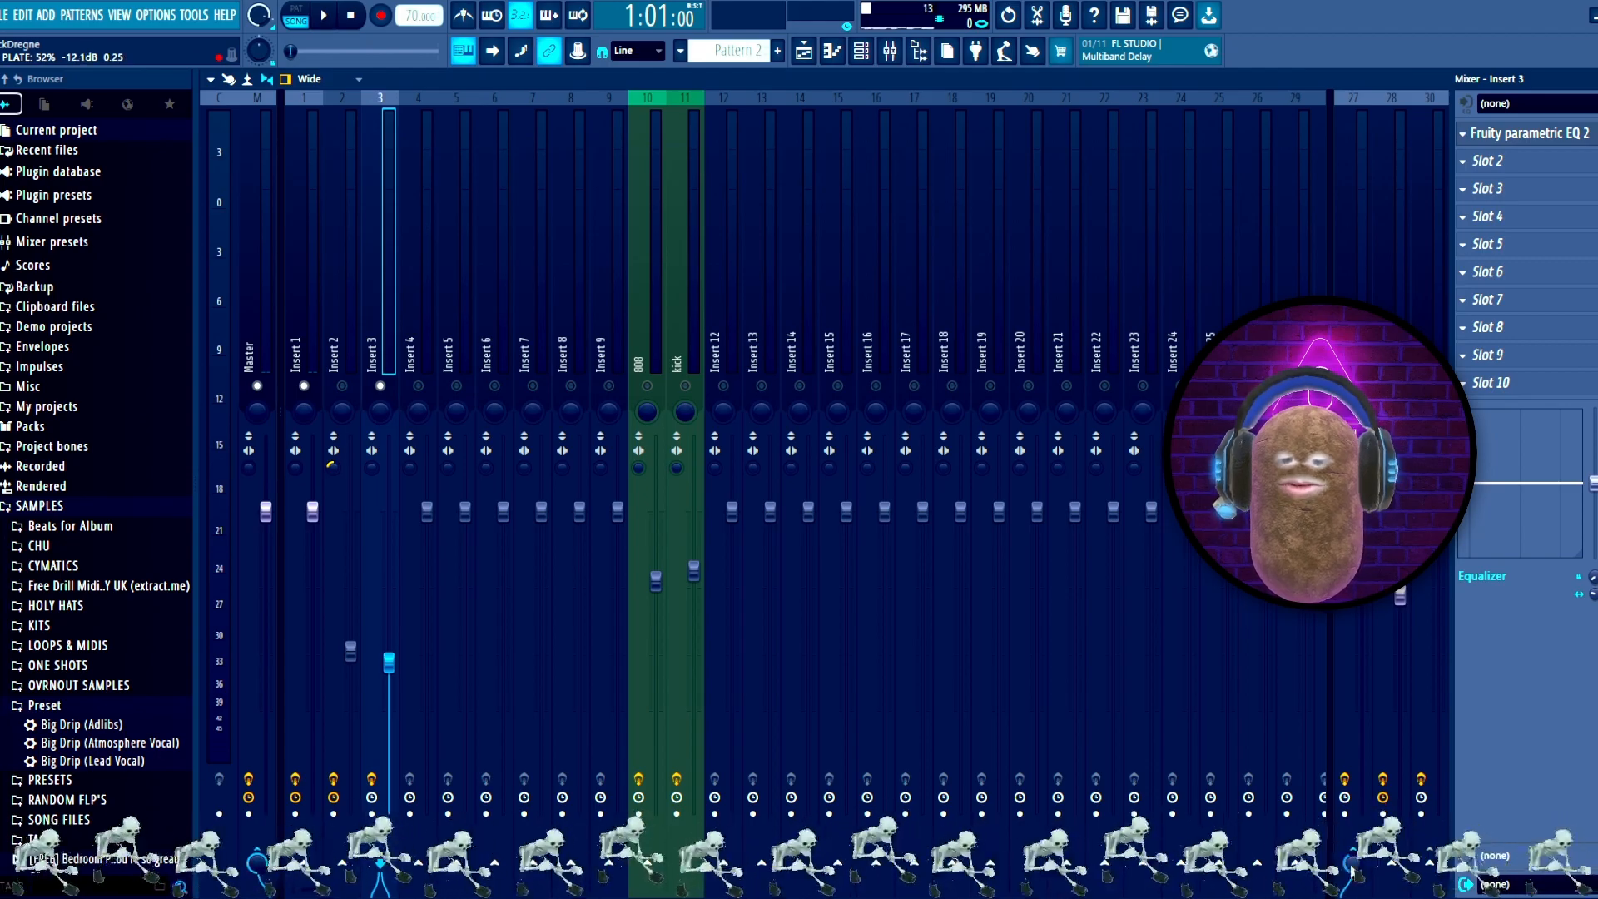
Step: Set Insert 3's stereo separation to 69% separated and lower its volume further during playback
drag(371, 467, 371, 446)
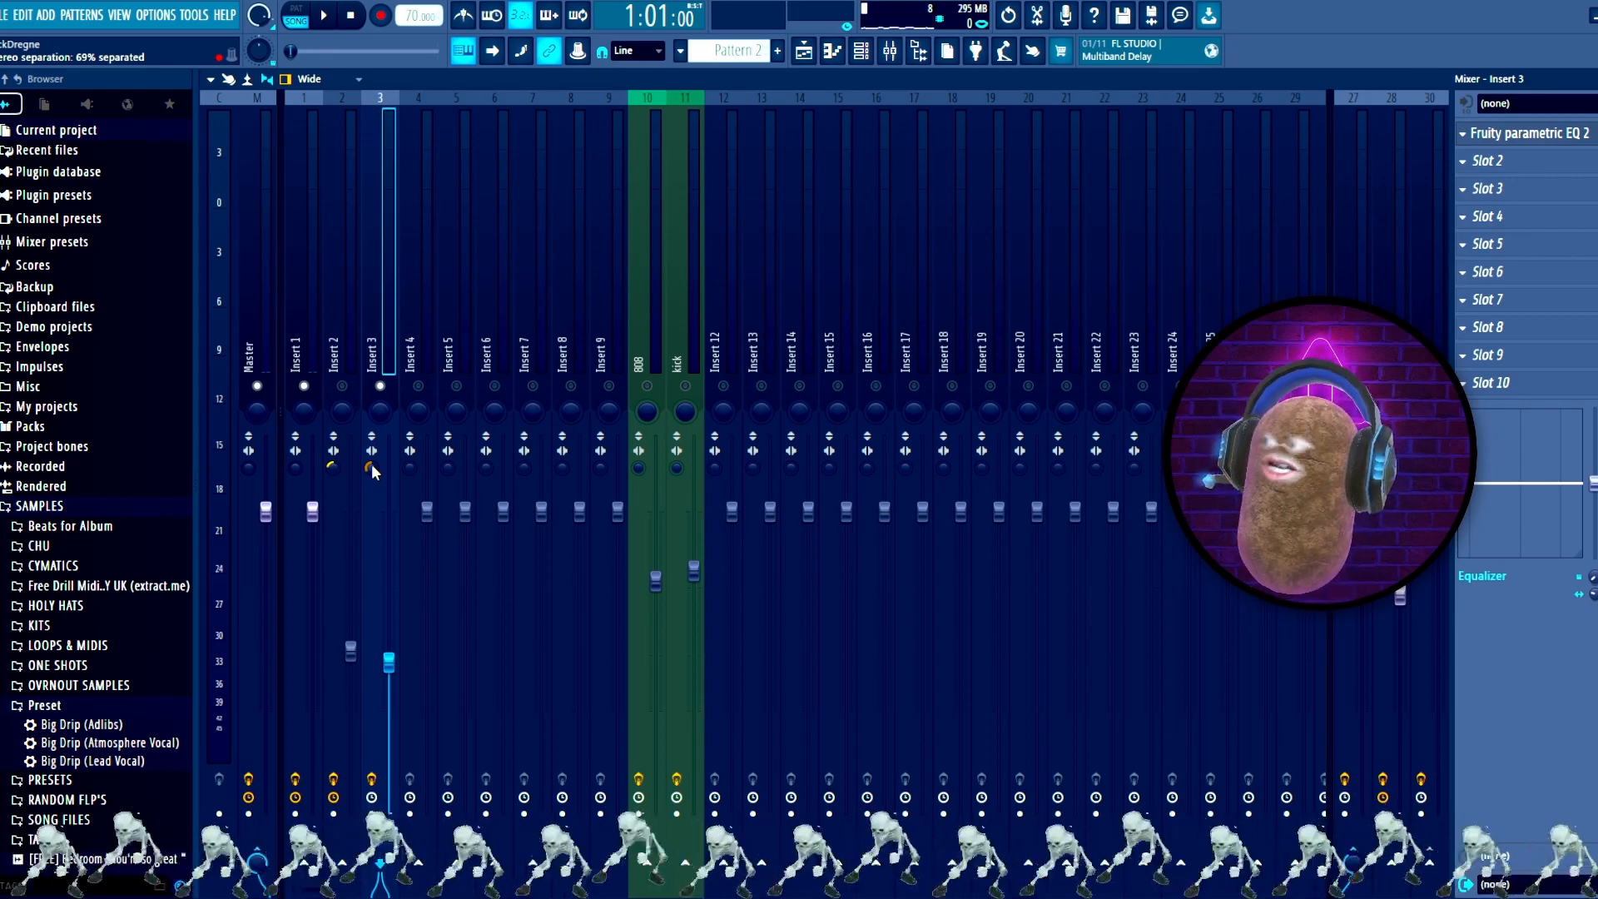
key(space)
drag(389, 661, 388, 674)
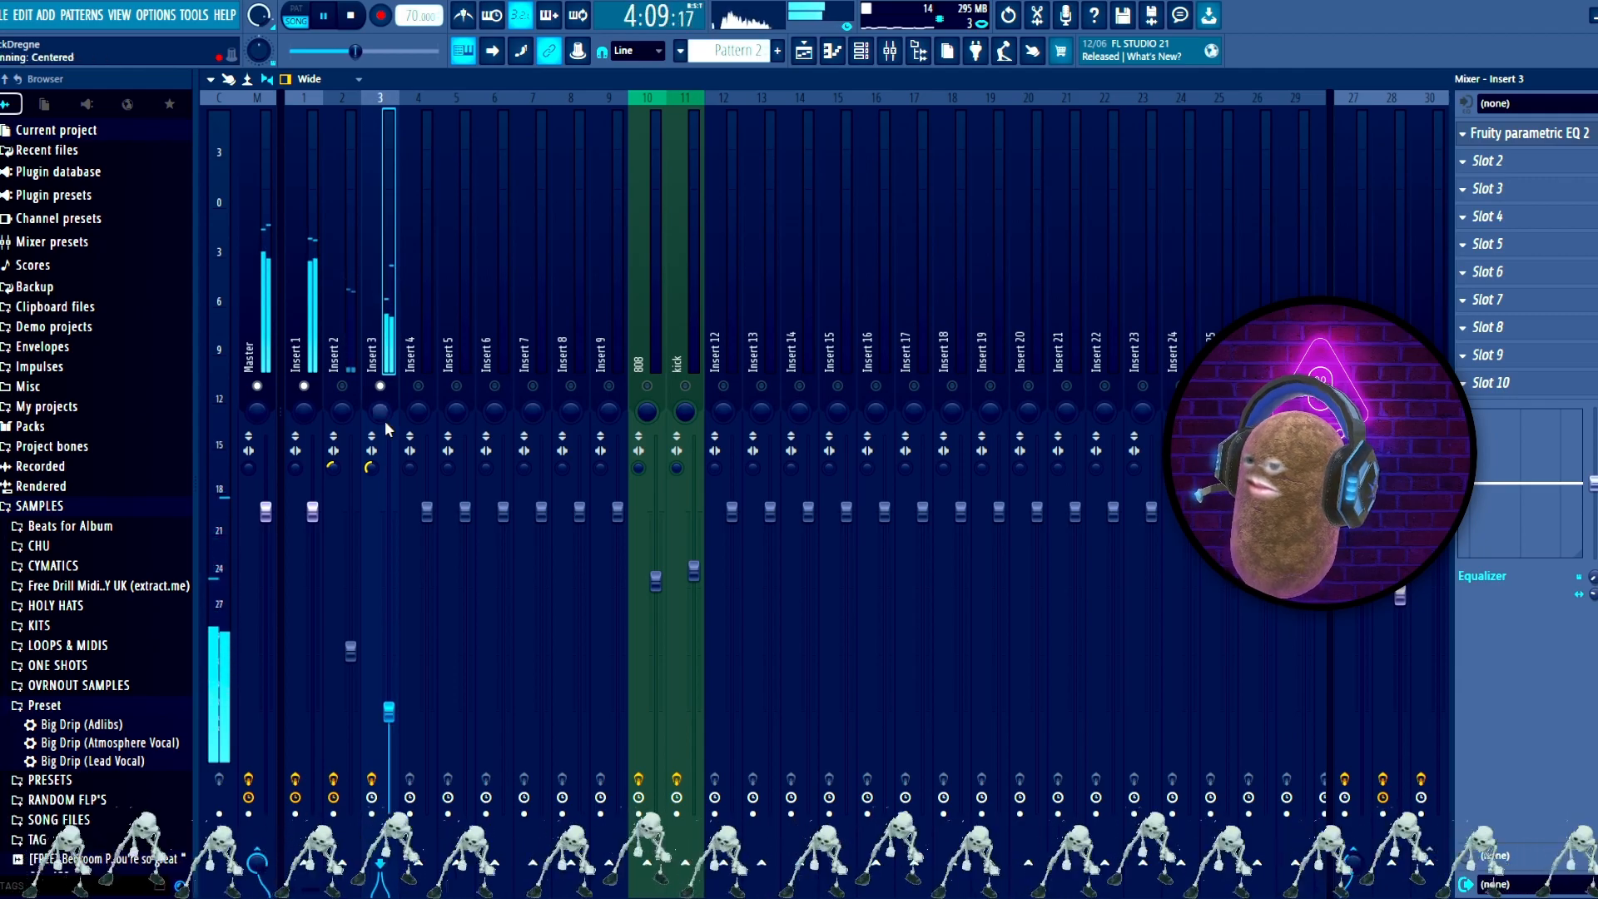
Step: Unmute Inserts 2 and 4 in the mixer and bring up the playlist
click(343, 387)
click(418, 387)
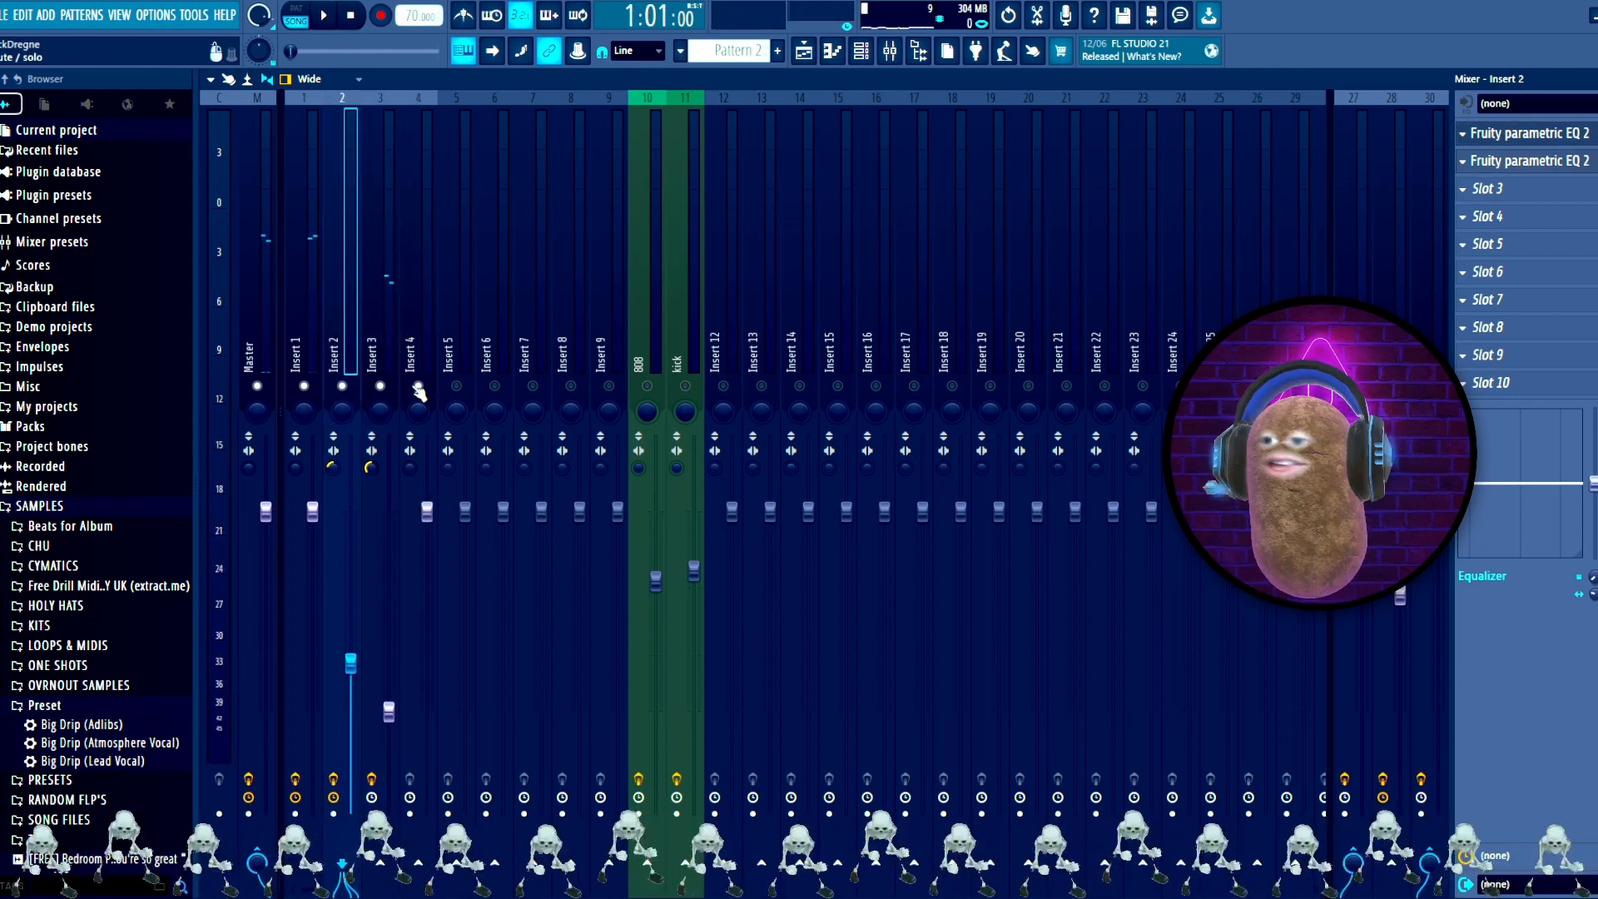
click(799, 53)
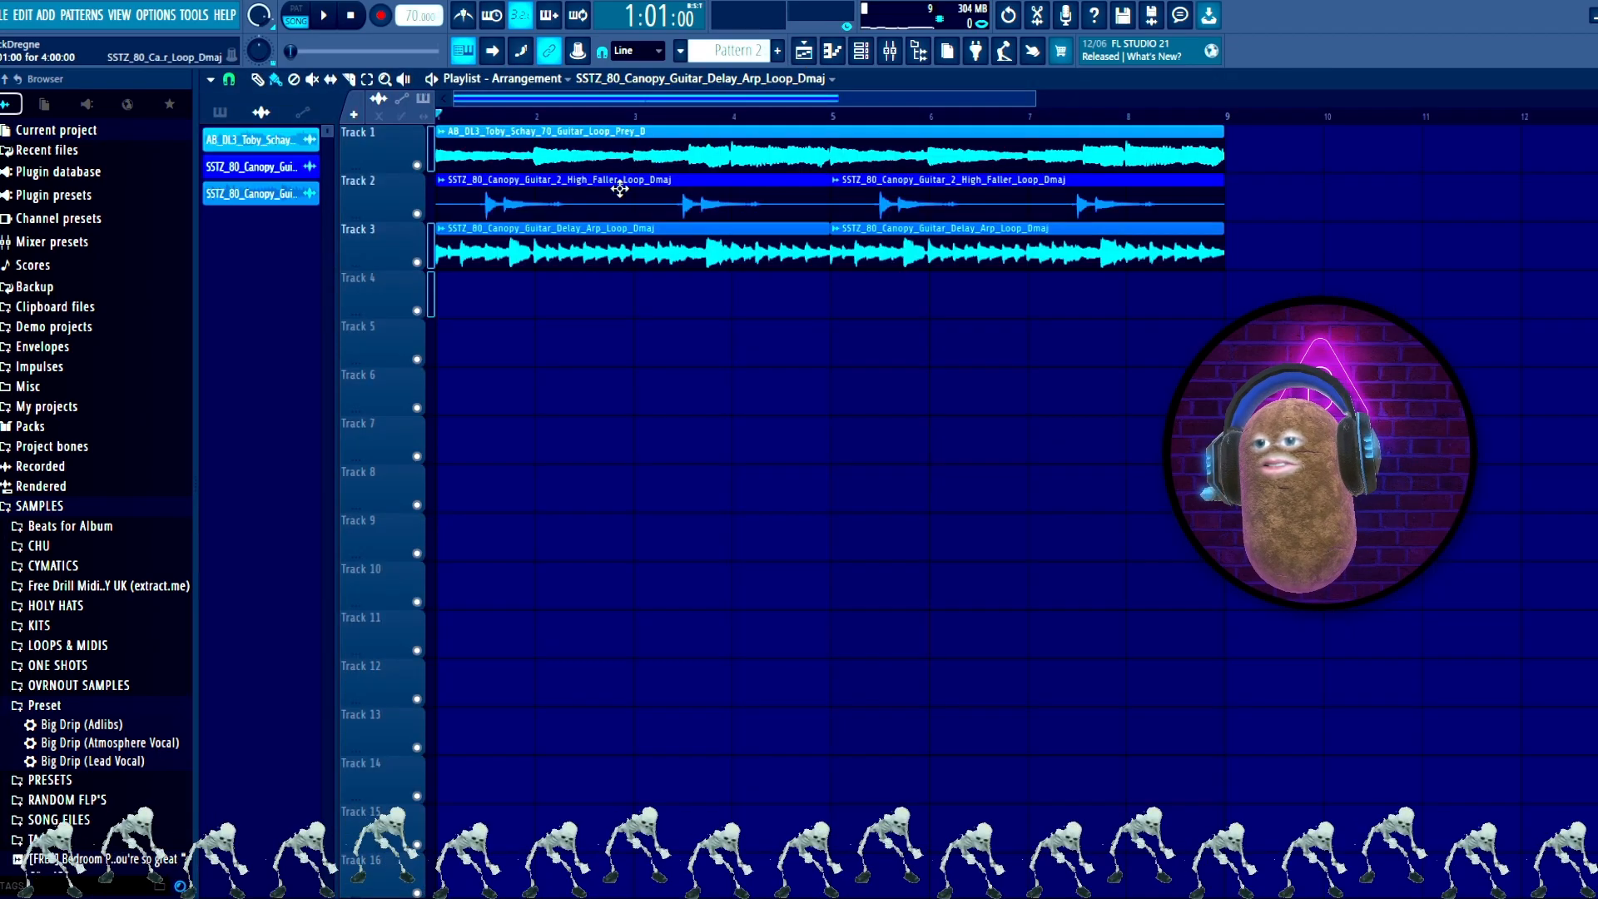
Step: Load the drakebass preset from the SAMPLES folder onto the Sampler channel in the channel rack
click(735, 52)
drag(539, 297, 1151, 360)
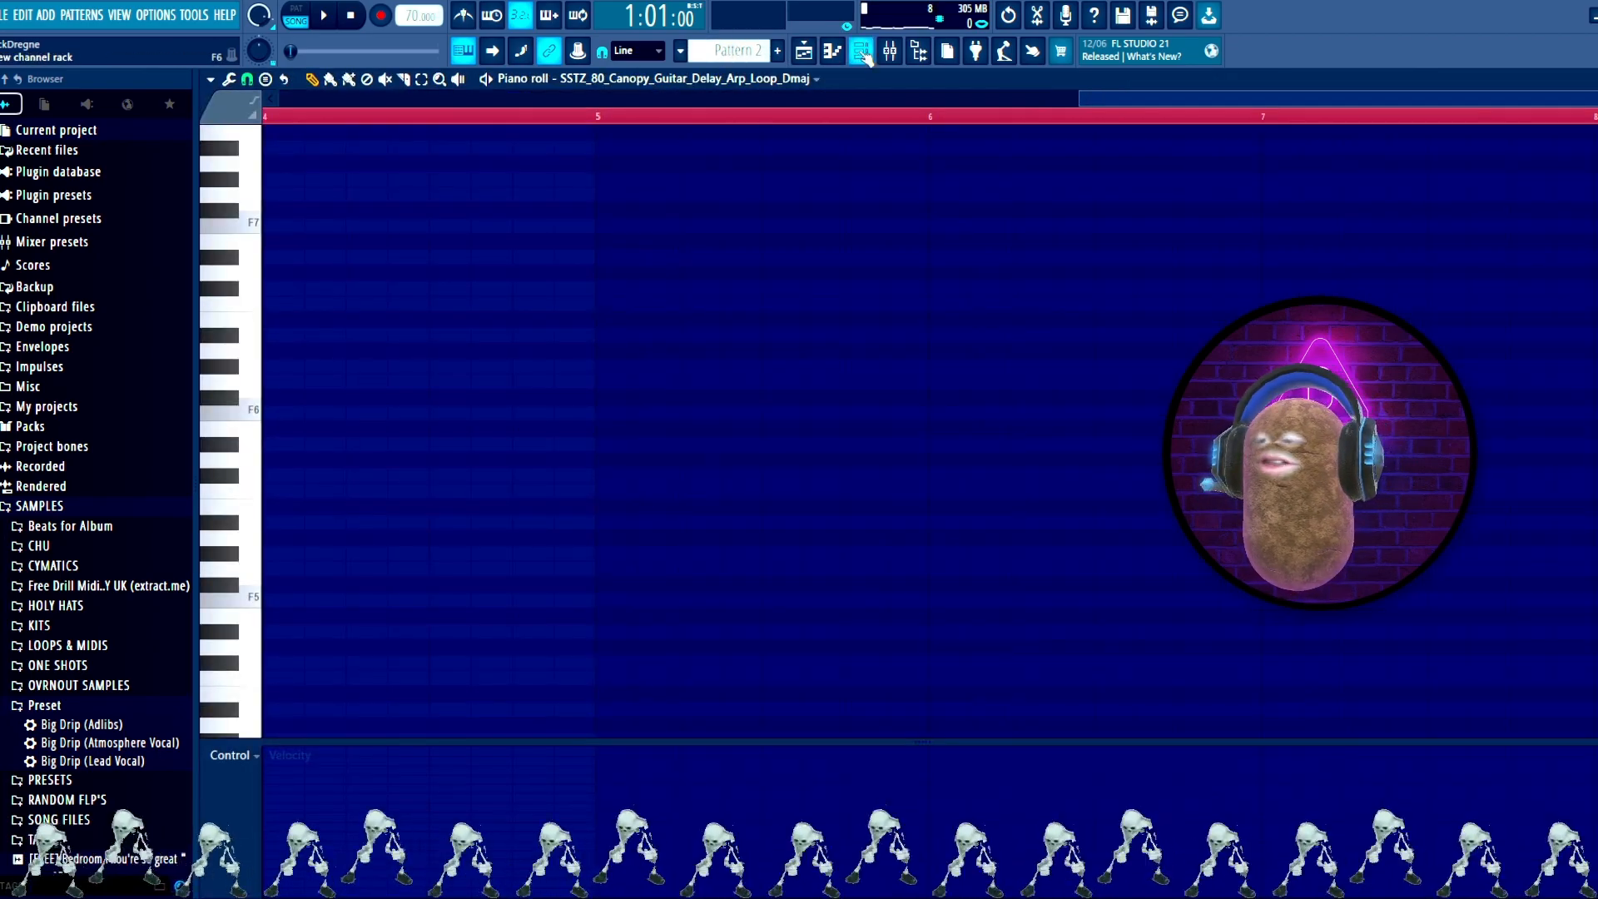
click(865, 55)
click(865, 55)
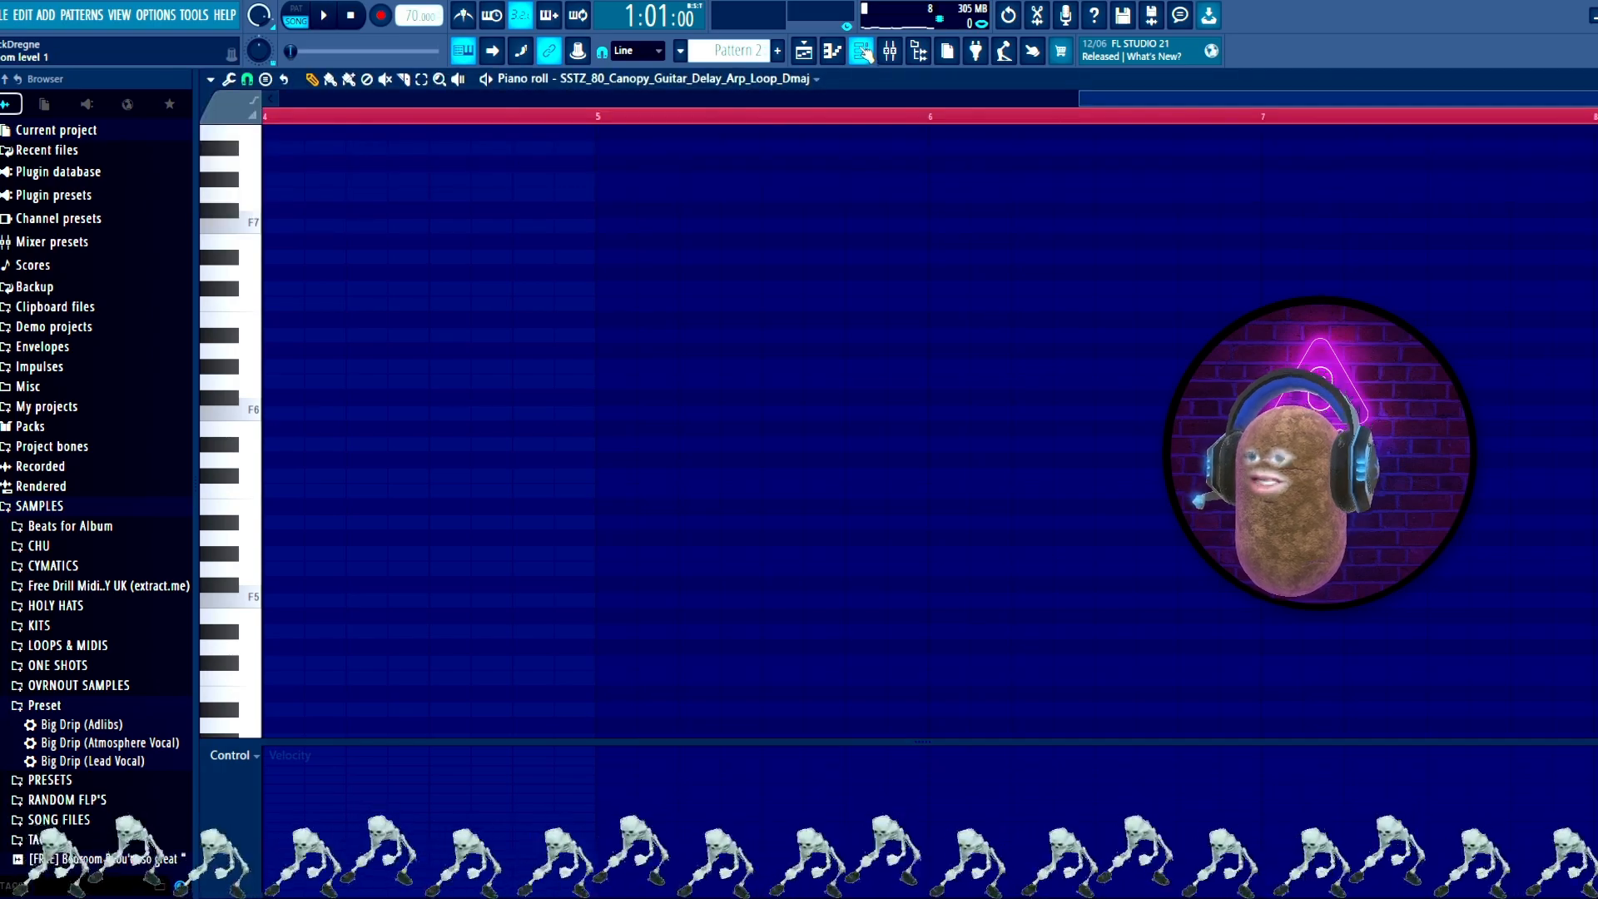
scroll(79, 497, down, 3)
click(66, 598)
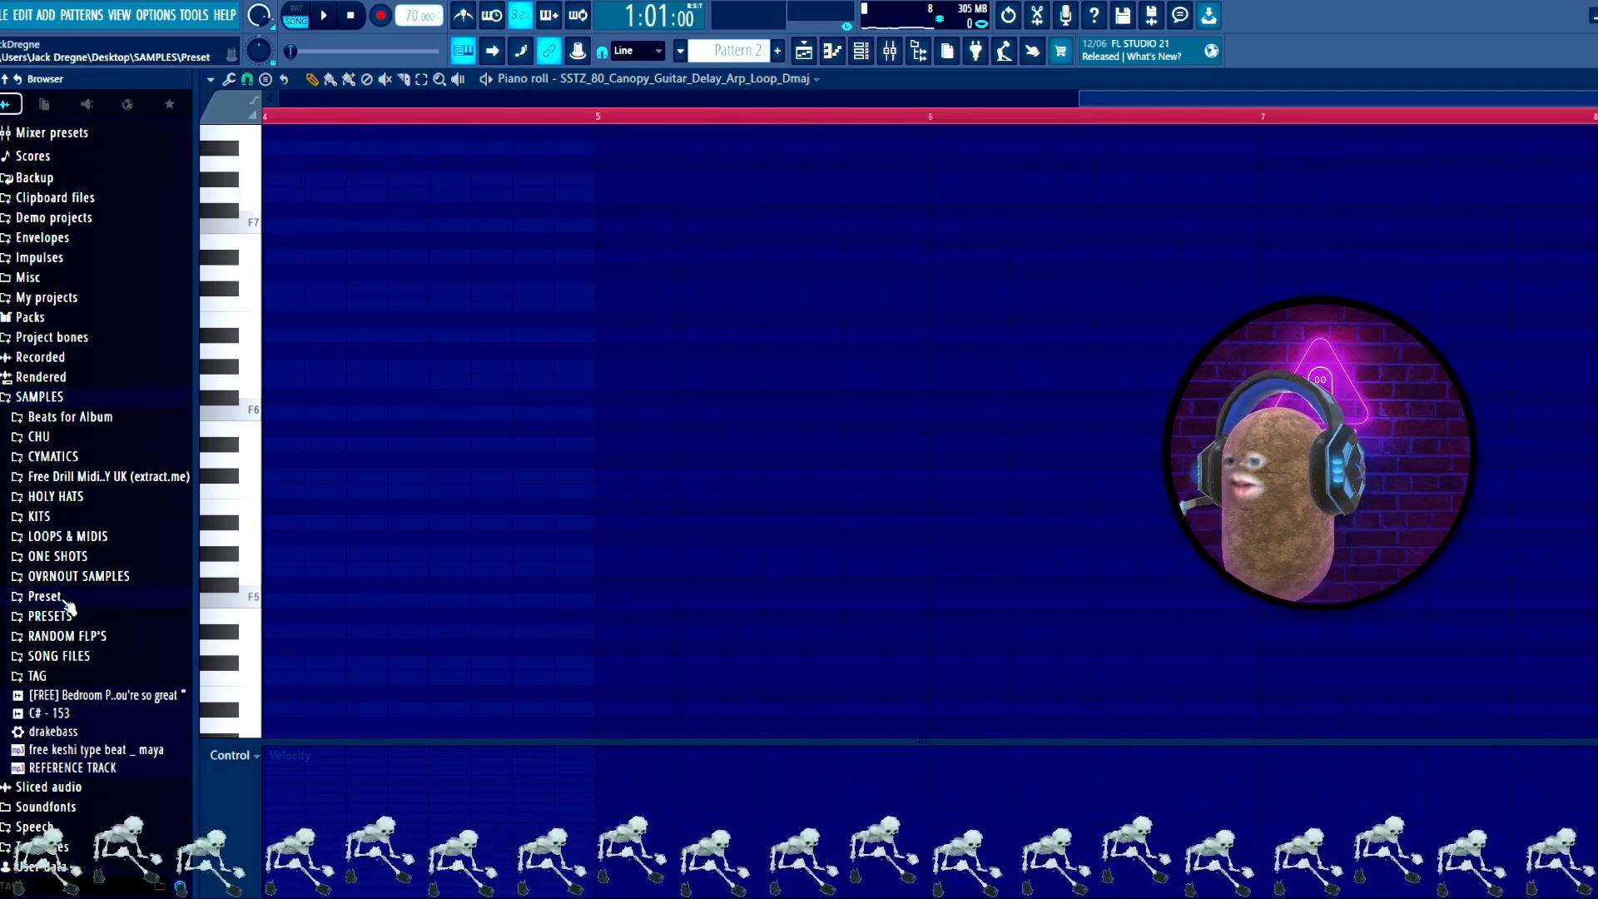
drag(60, 726, 862, 56)
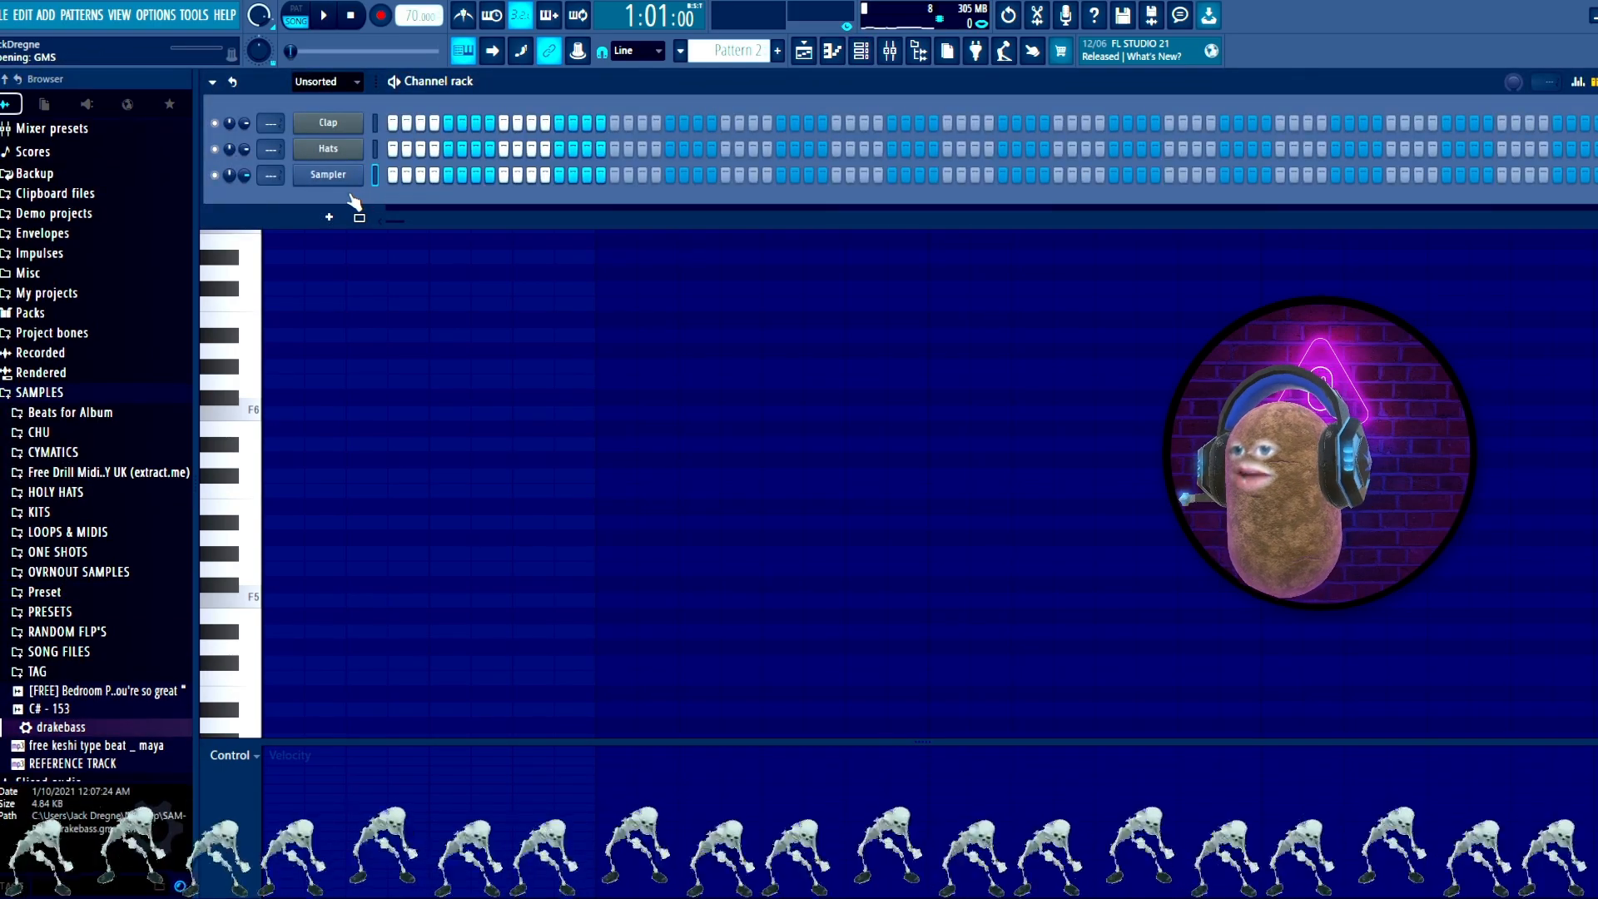
drag(354, 202, 350, 189)
Step: Write a drakebass line of one-bar notes in the piano roll, alternating two D5 and two B4 notes over eight bars
key(F7)
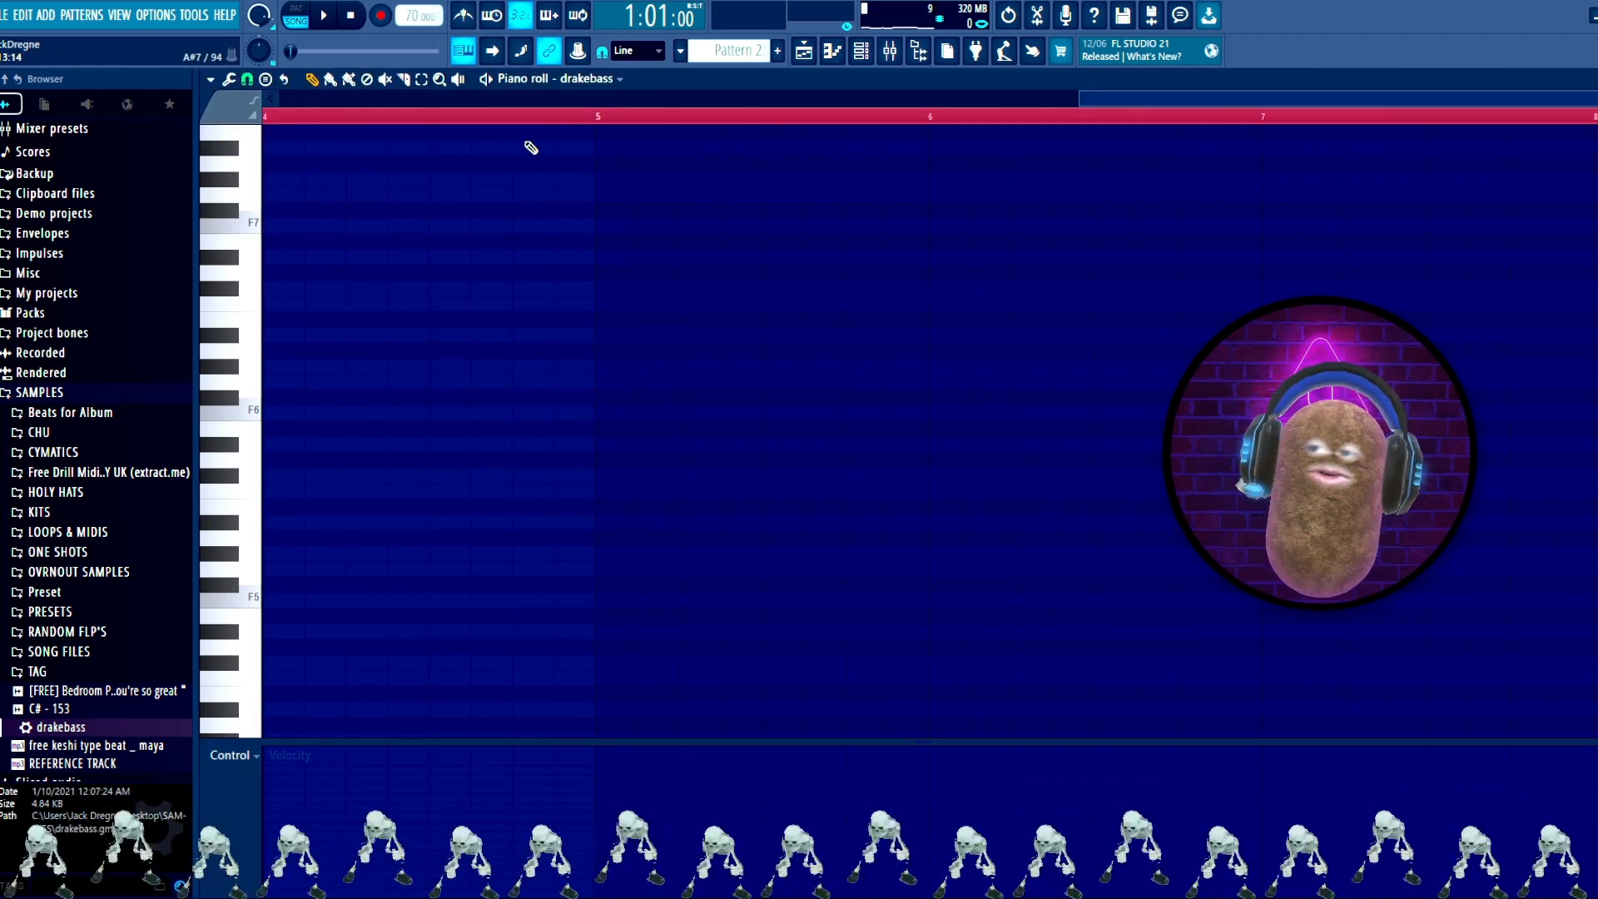
drag(226, 414, 154, 526)
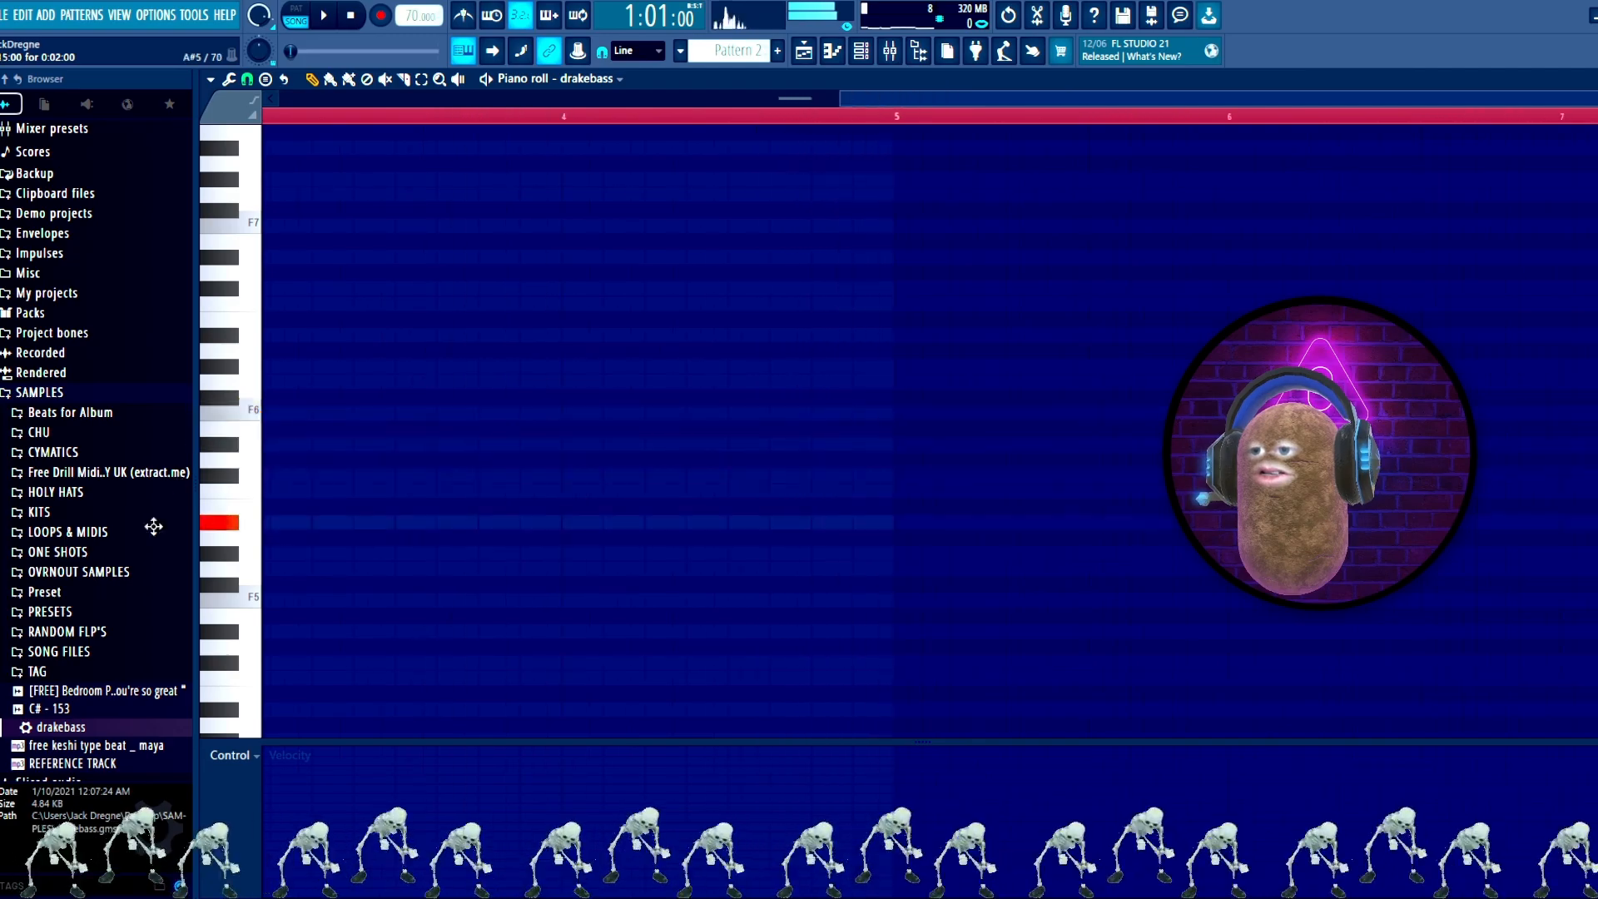
drag(94, 704, 38, 584)
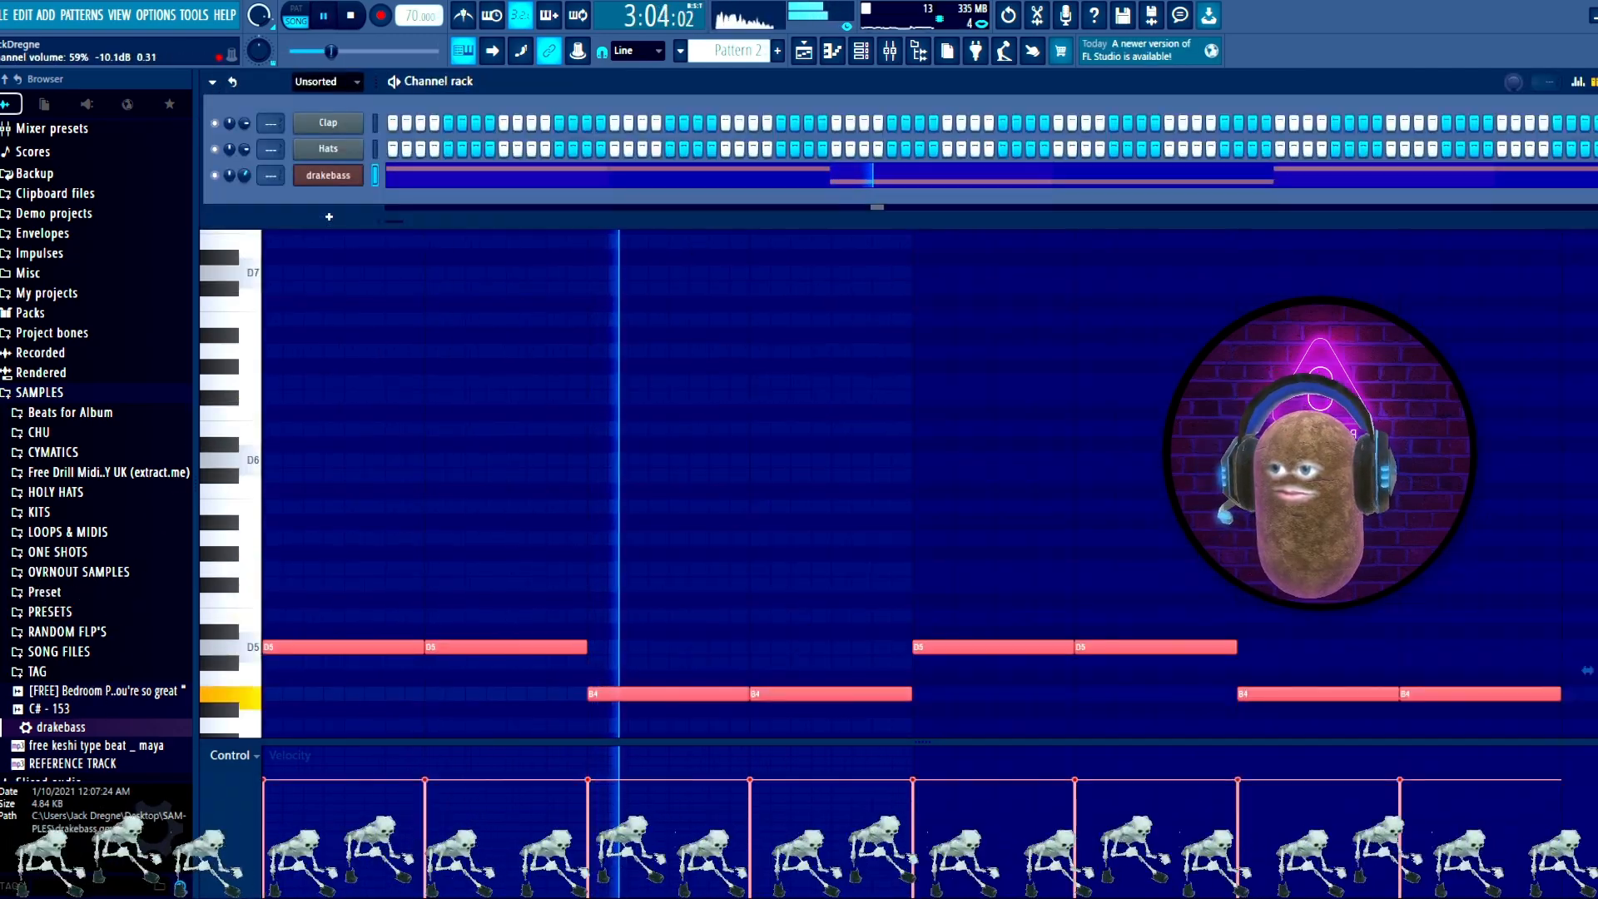
Step: Adjust the distortion and filter pad of drakebass's GMS synth and route the channel to mixer Insert 4
click(349, 176)
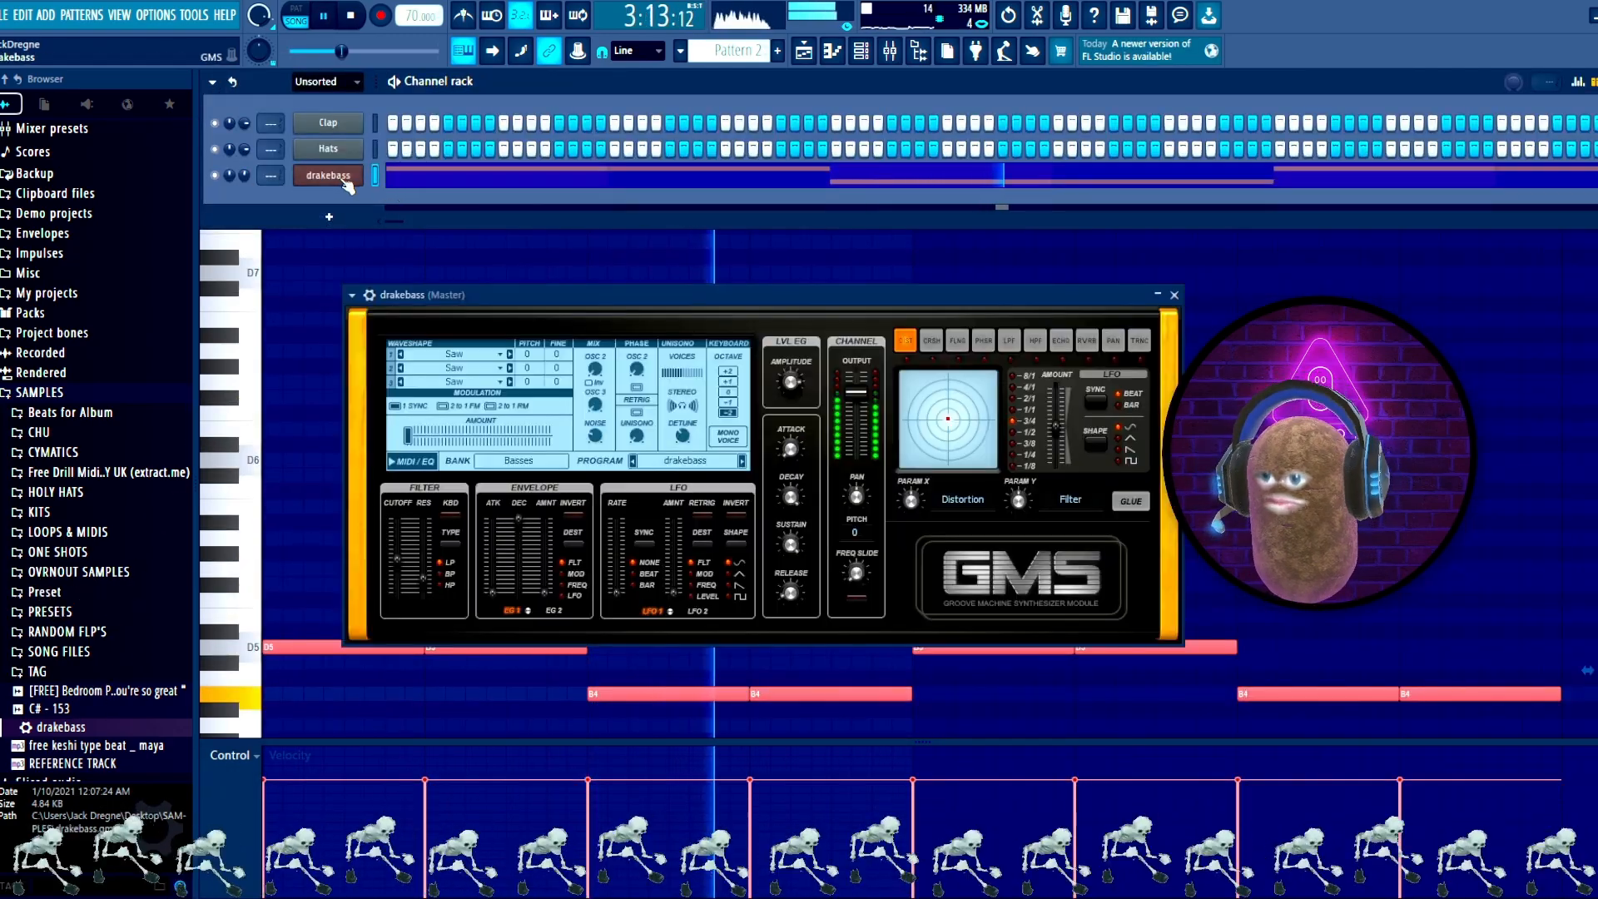
drag(916, 428, 918, 462)
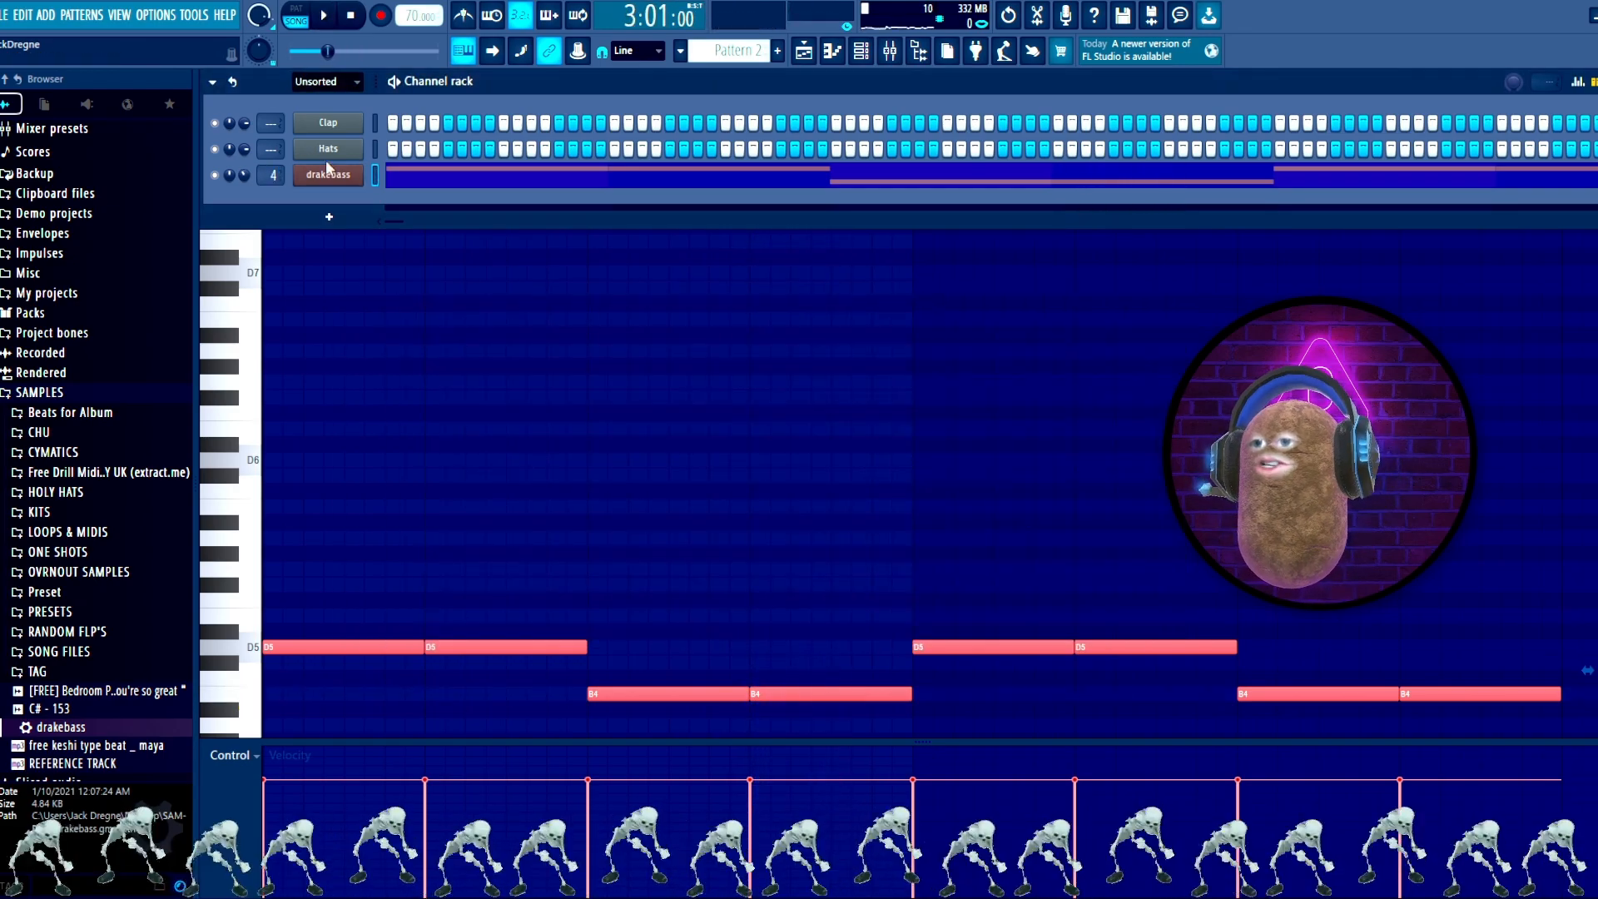
click(892, 53)
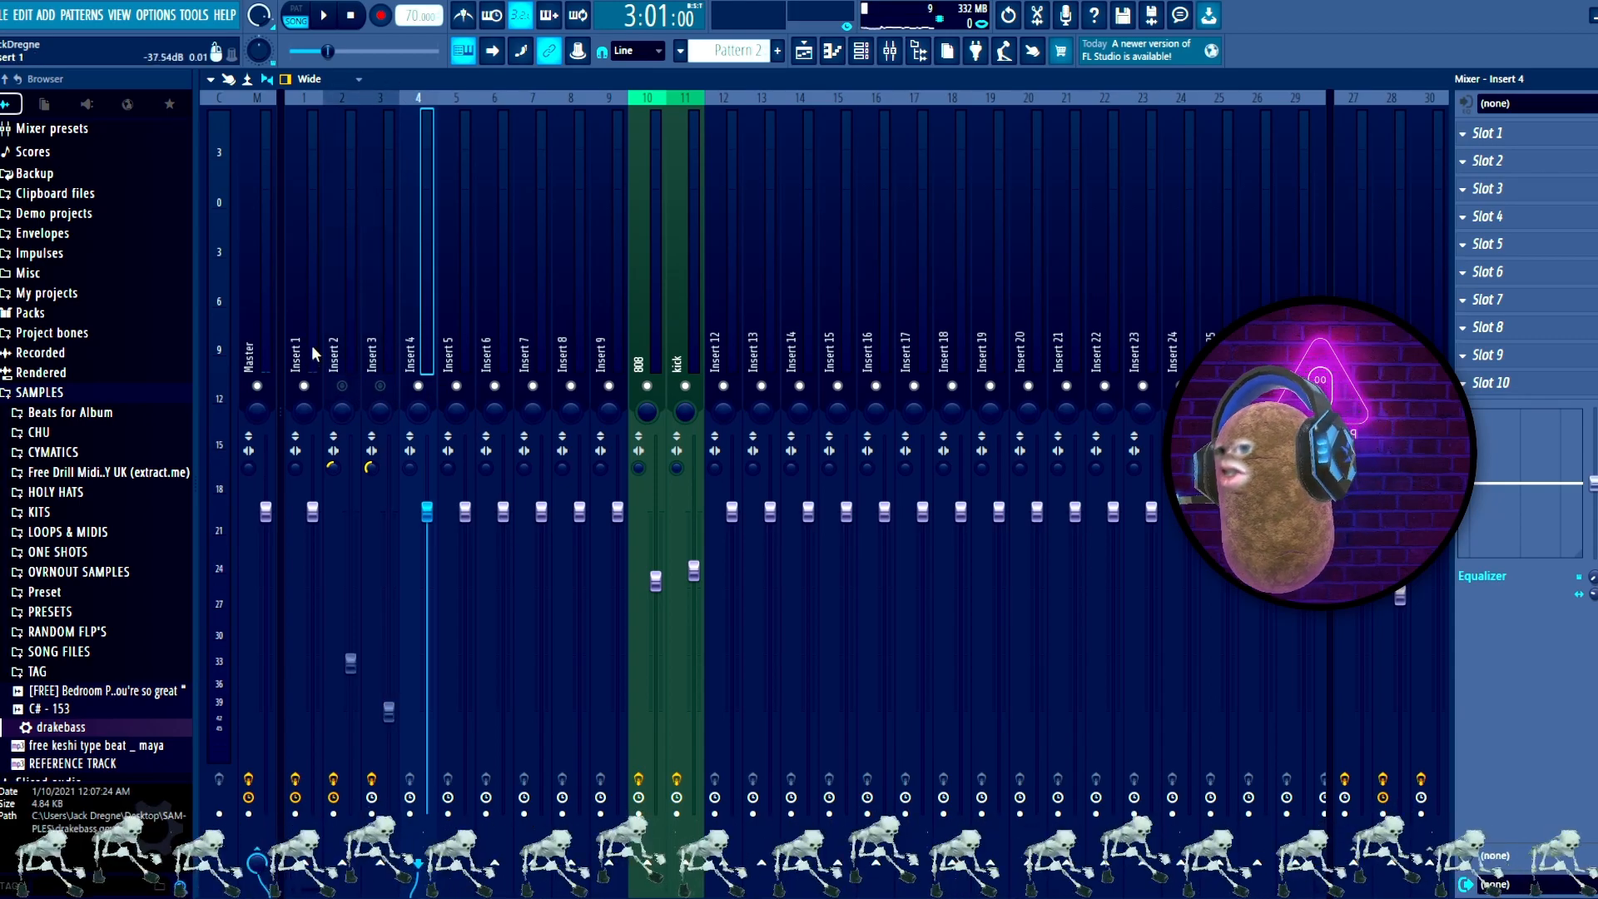
key(space)
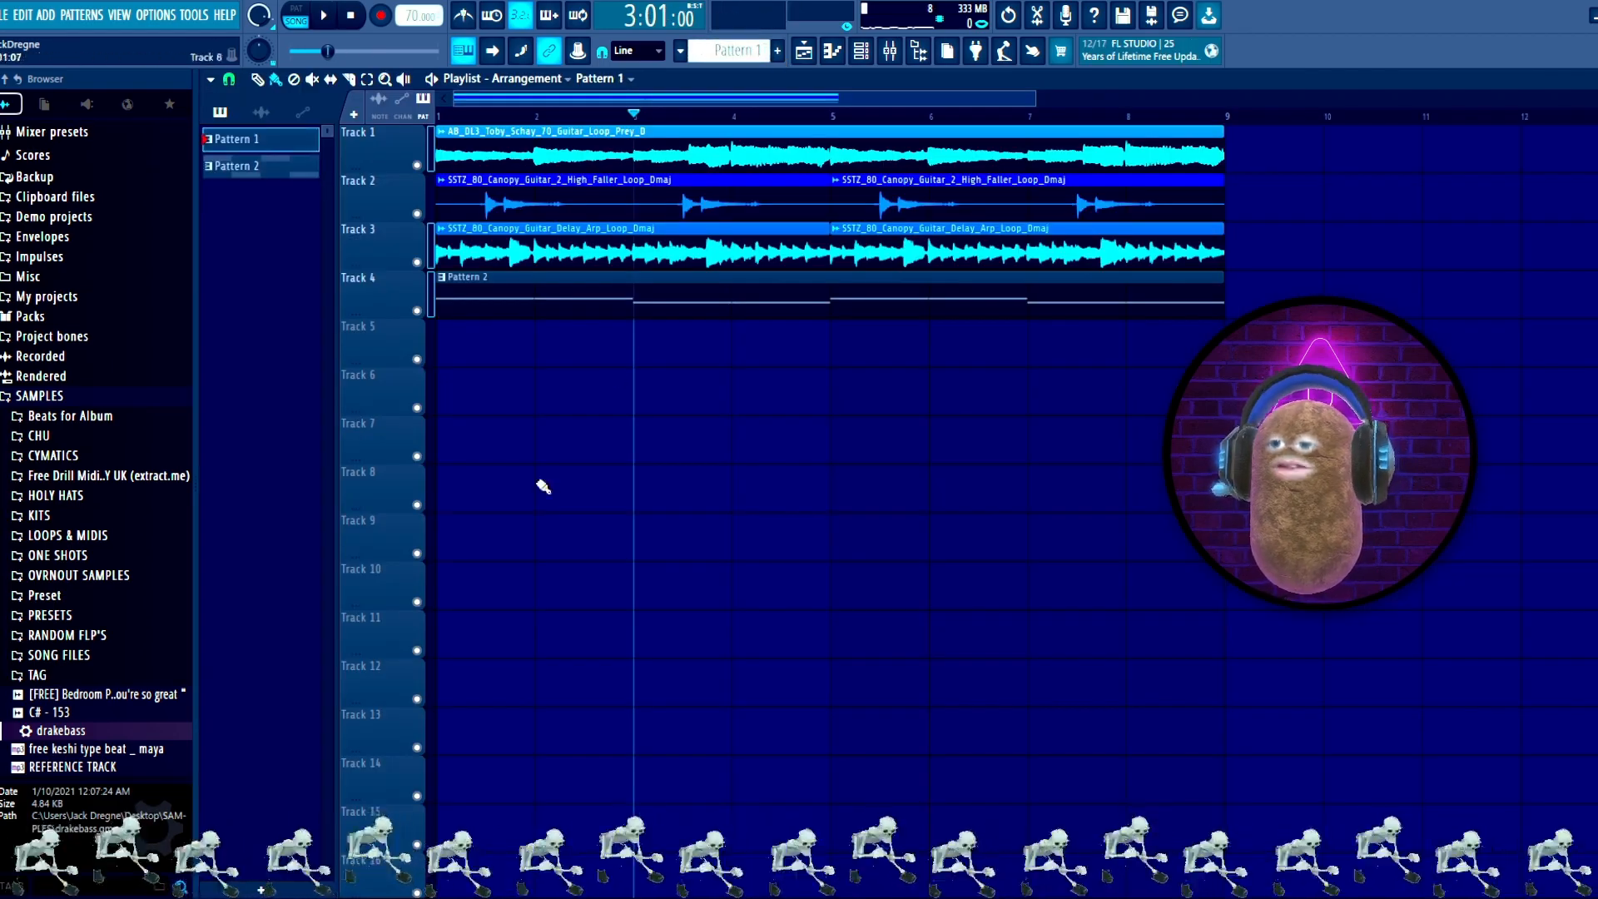
Step: Place Pattern 1 in the playlist and add extra snare hits just before the main hits in bars 1, 2 and 3
click(464, 403)
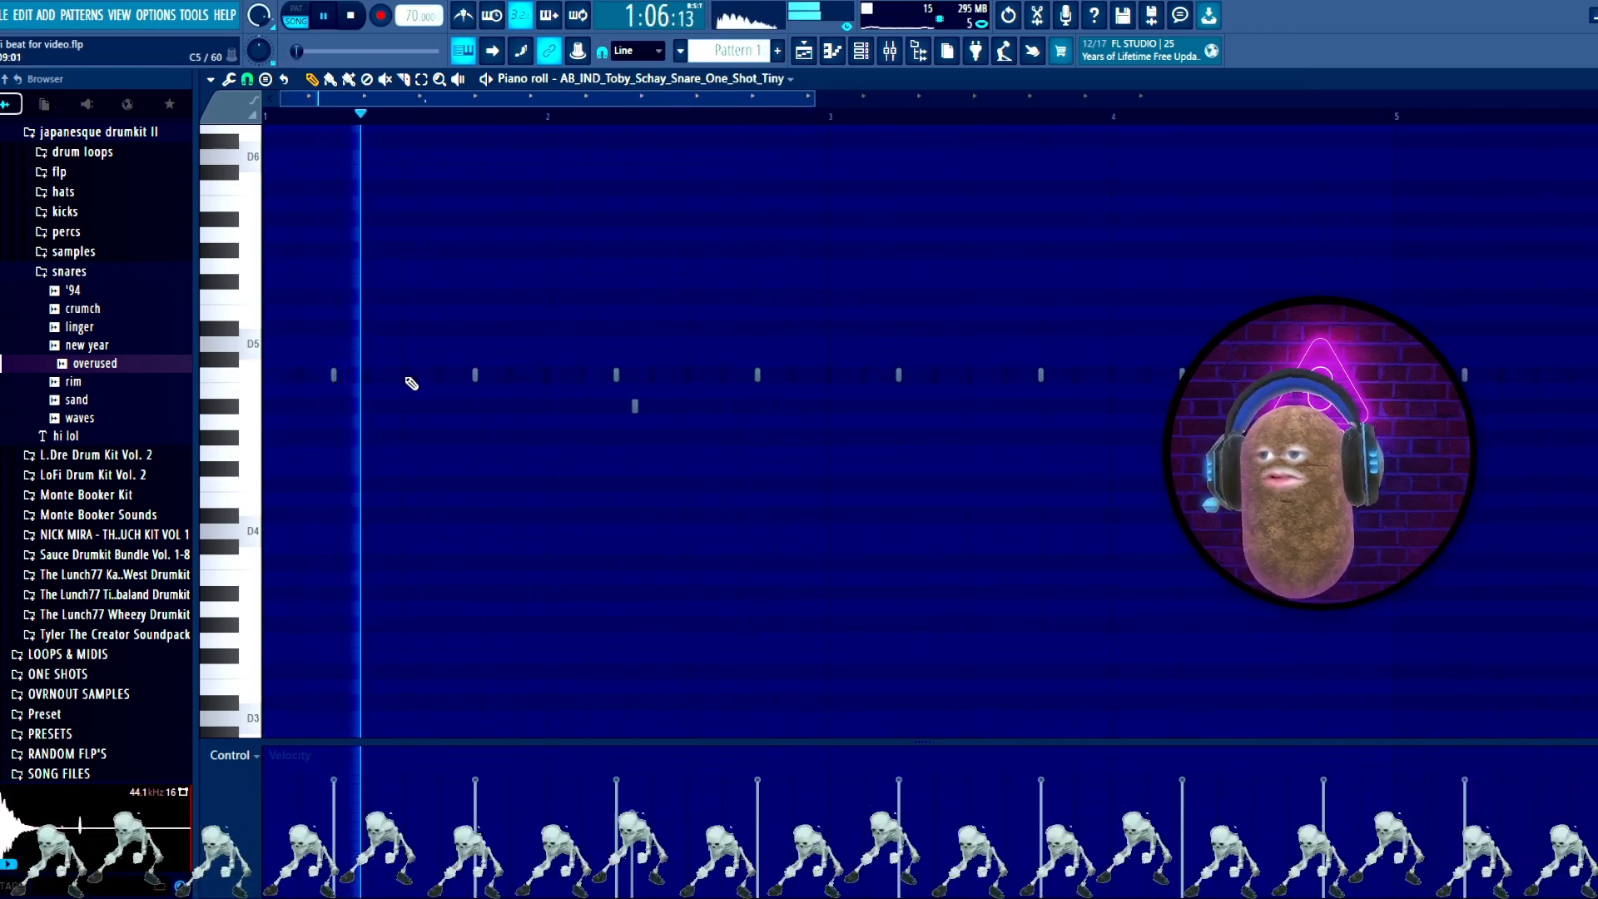
click(465, 375)
click(740, 390)
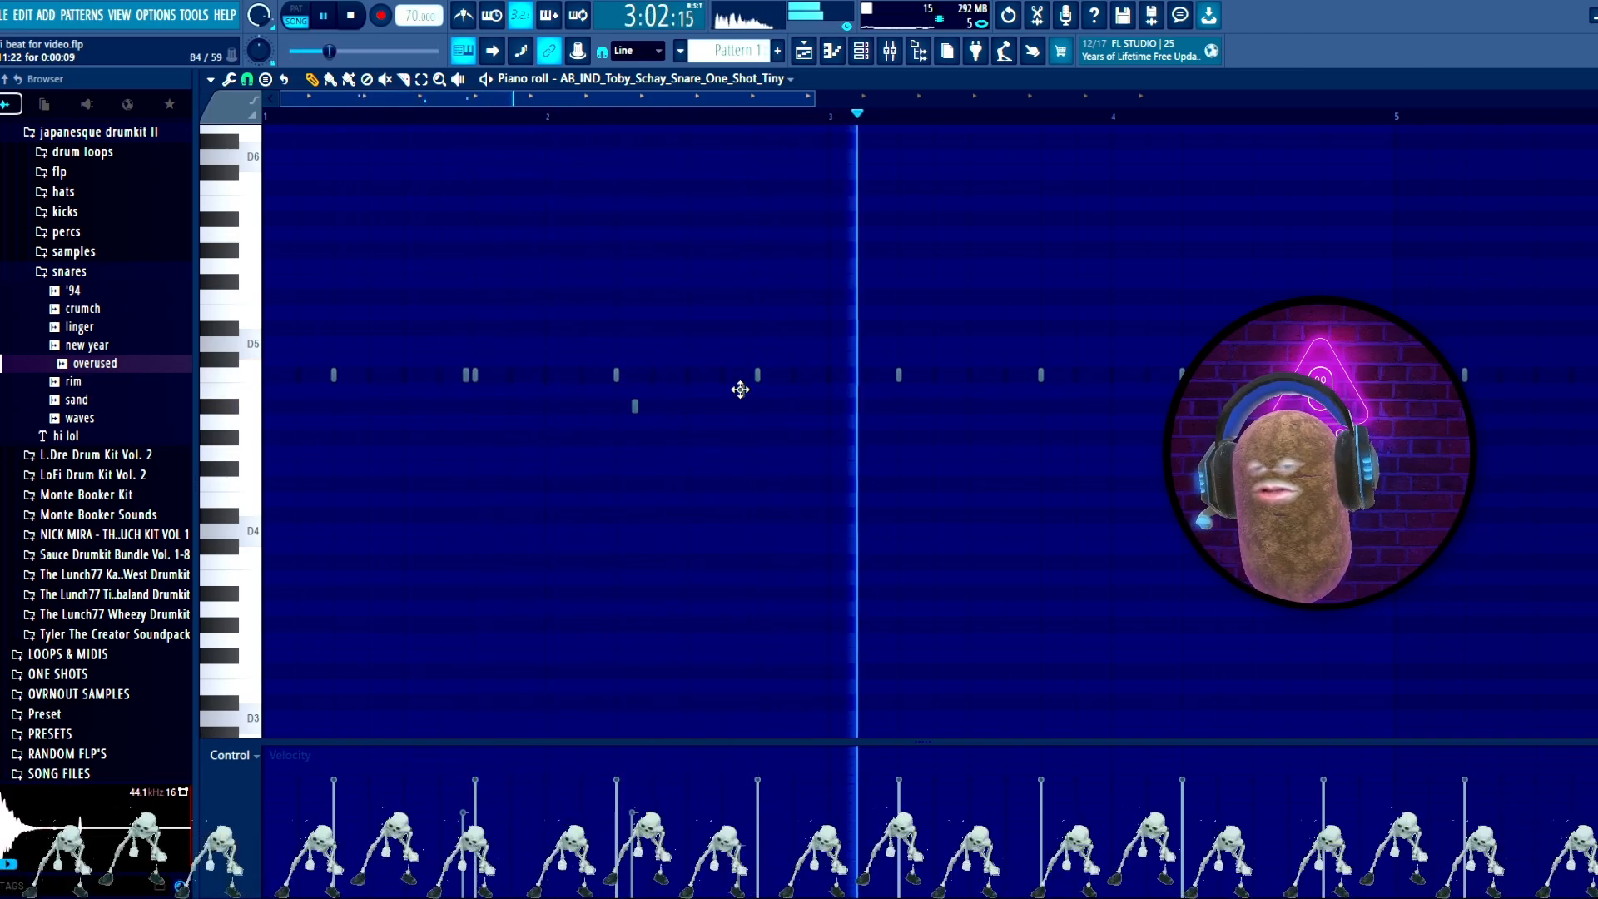
click(1029, 390)
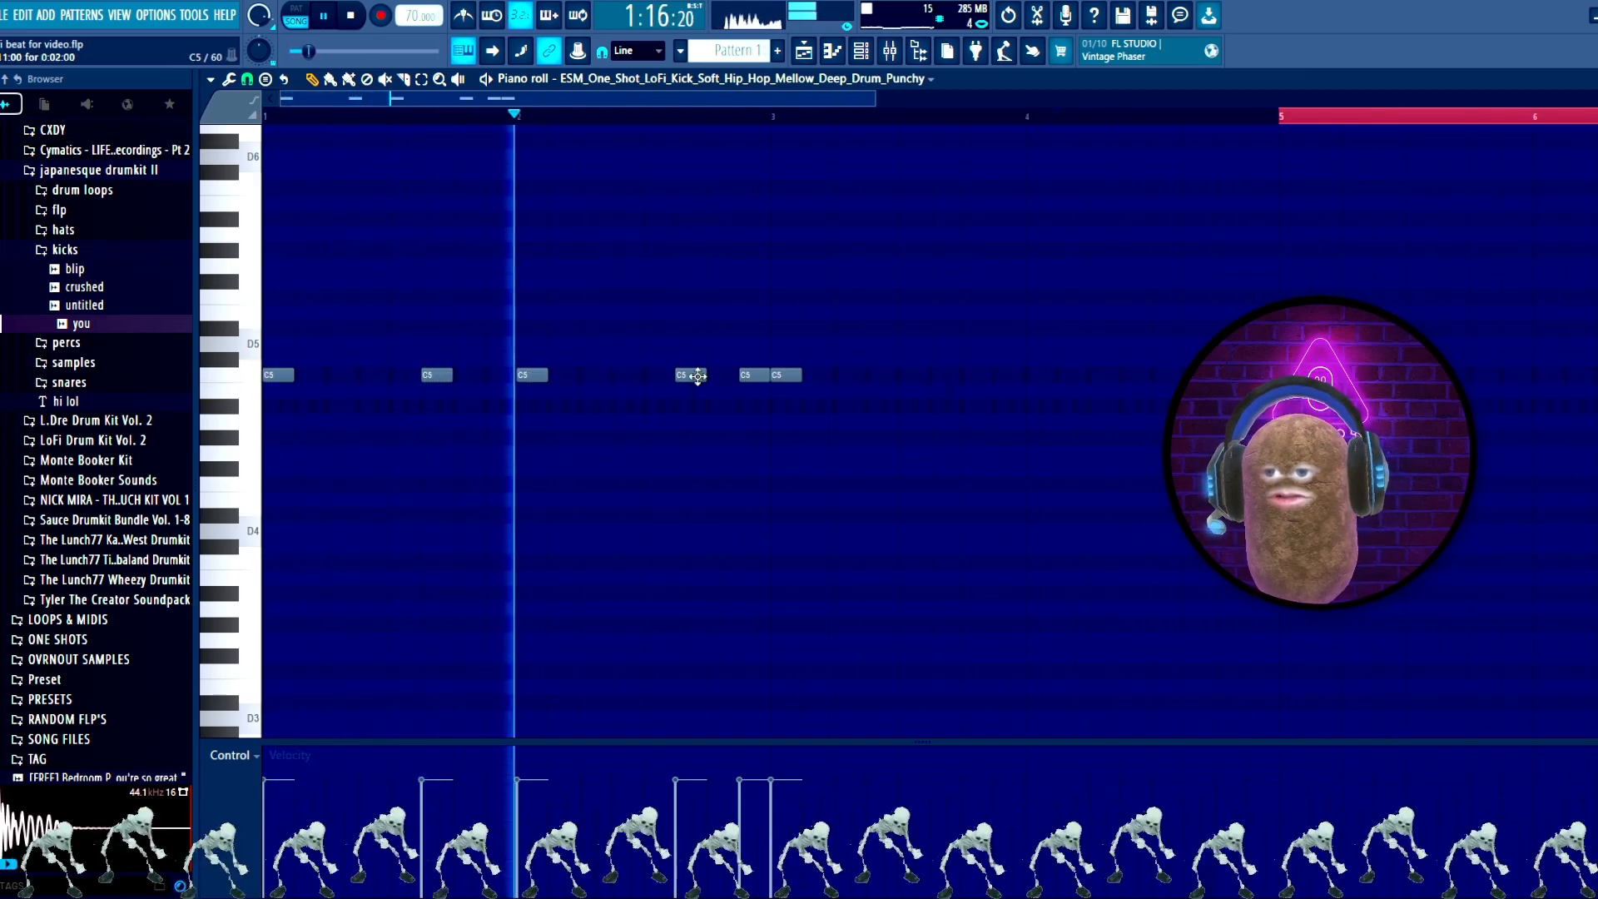
Step: Delete the kick note just before bar 3 and add C5 kick hits through bars 3 and 4
right_click(753, 374)
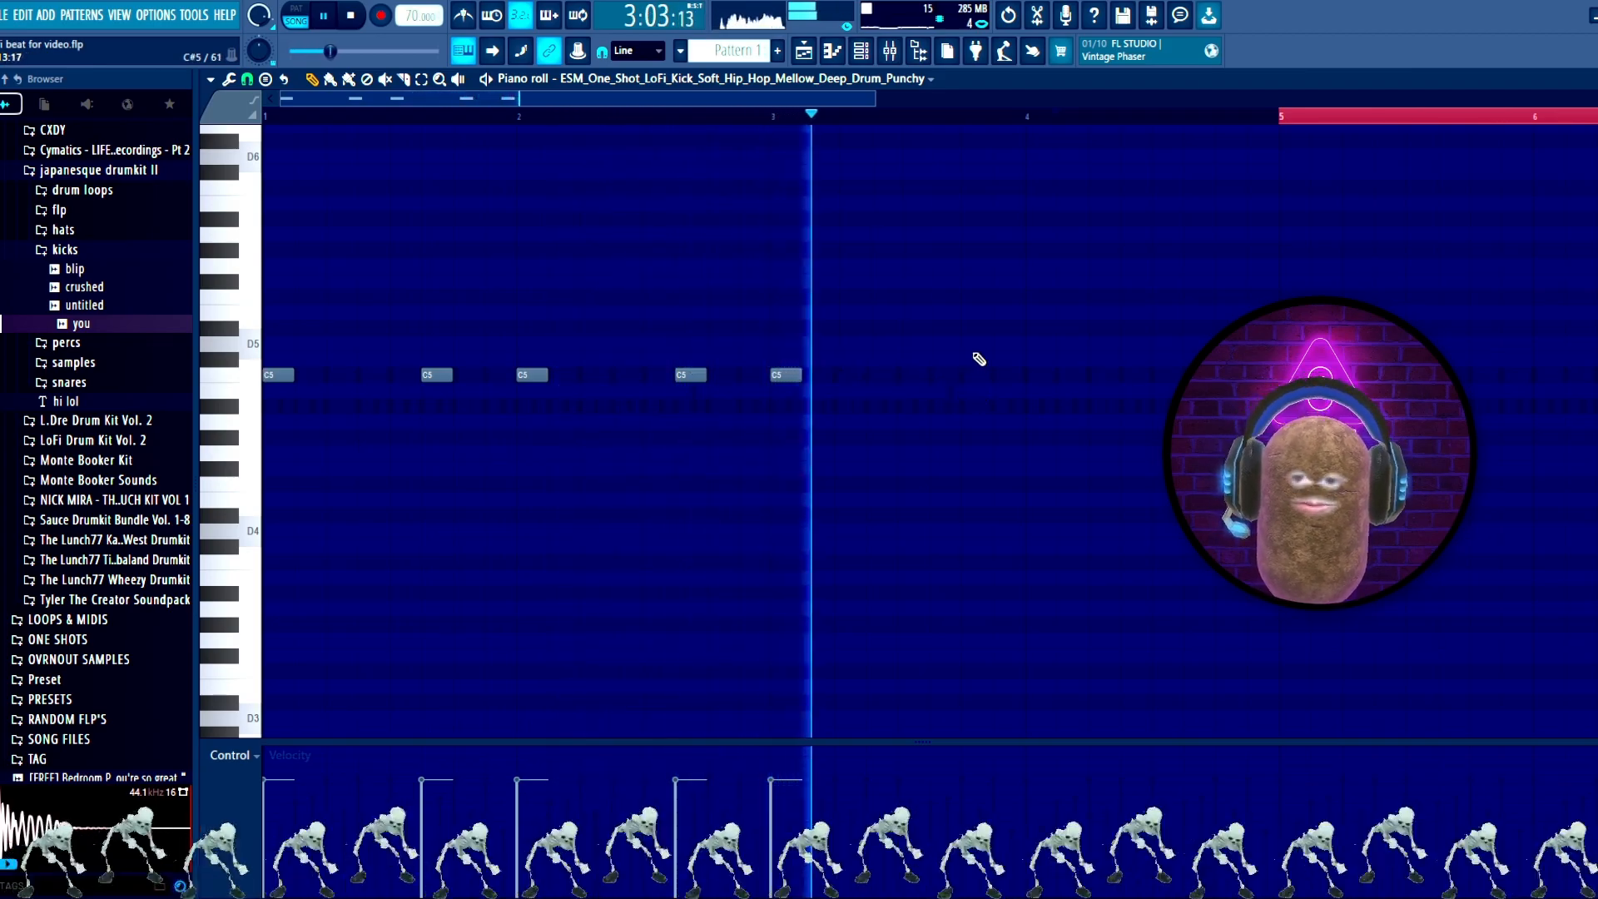
click(944, 374)
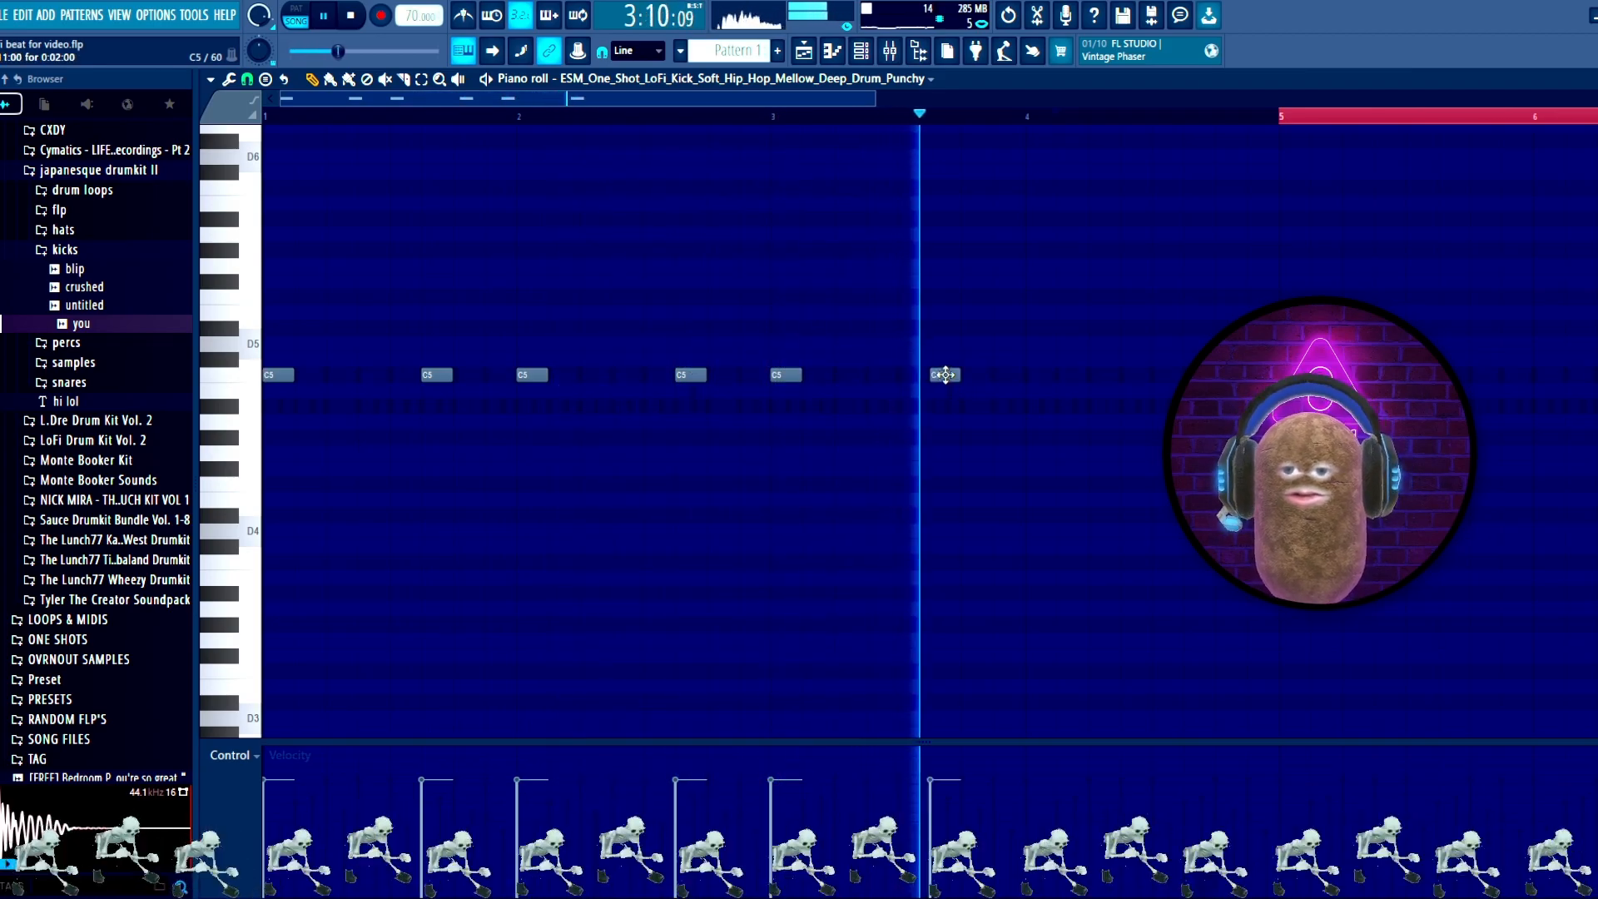
click(1041, 374)
click(1199, 375)
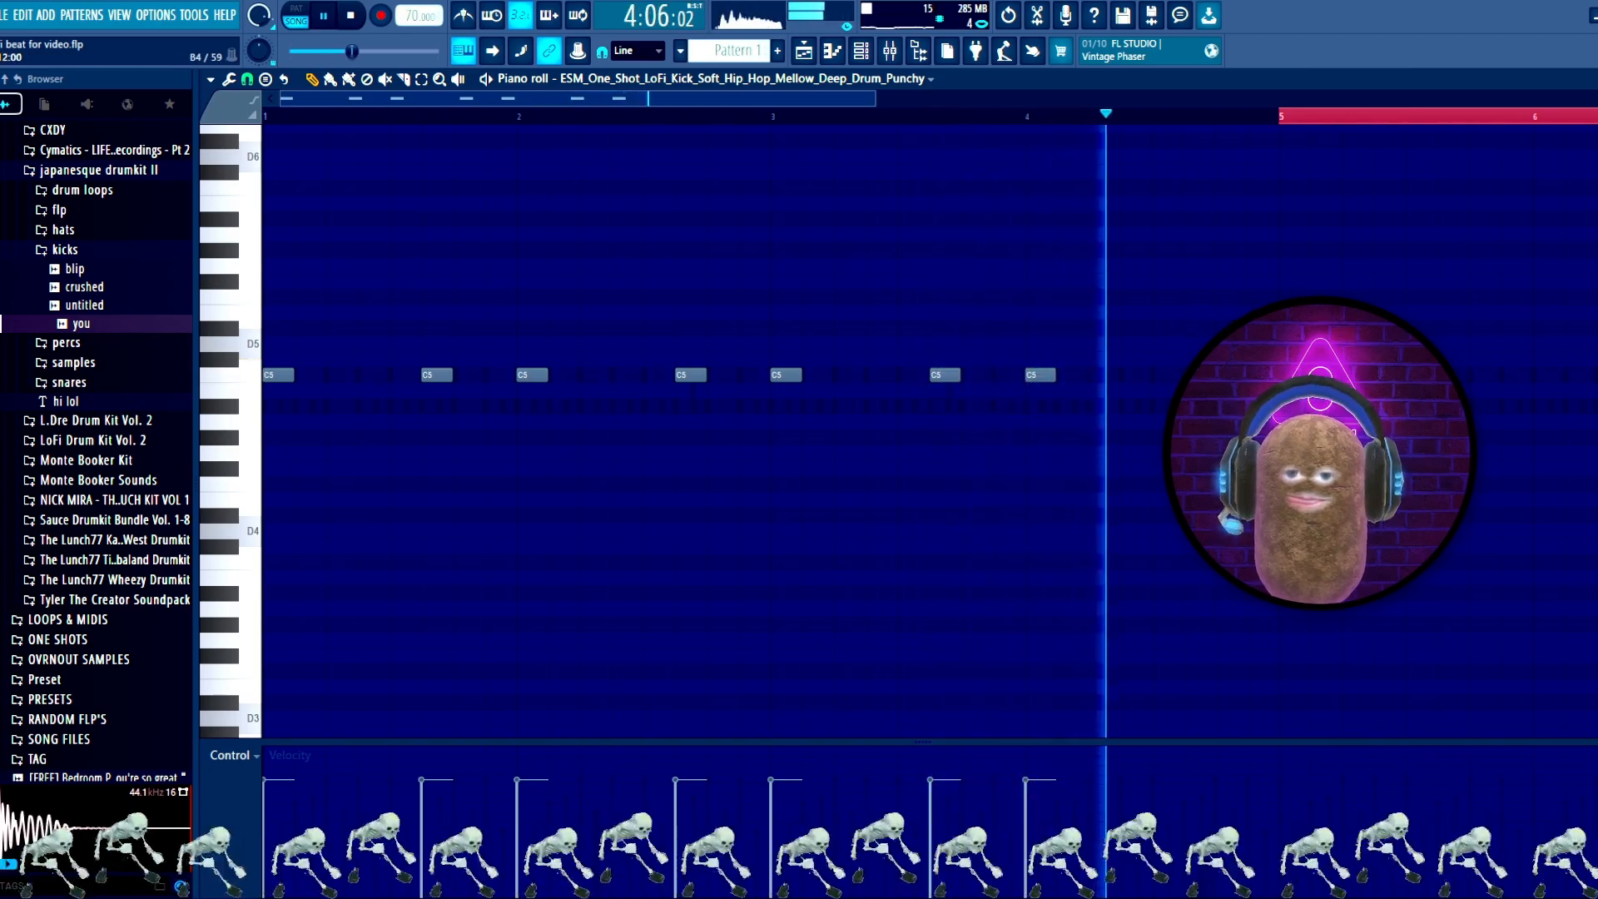
click(1262, 375)
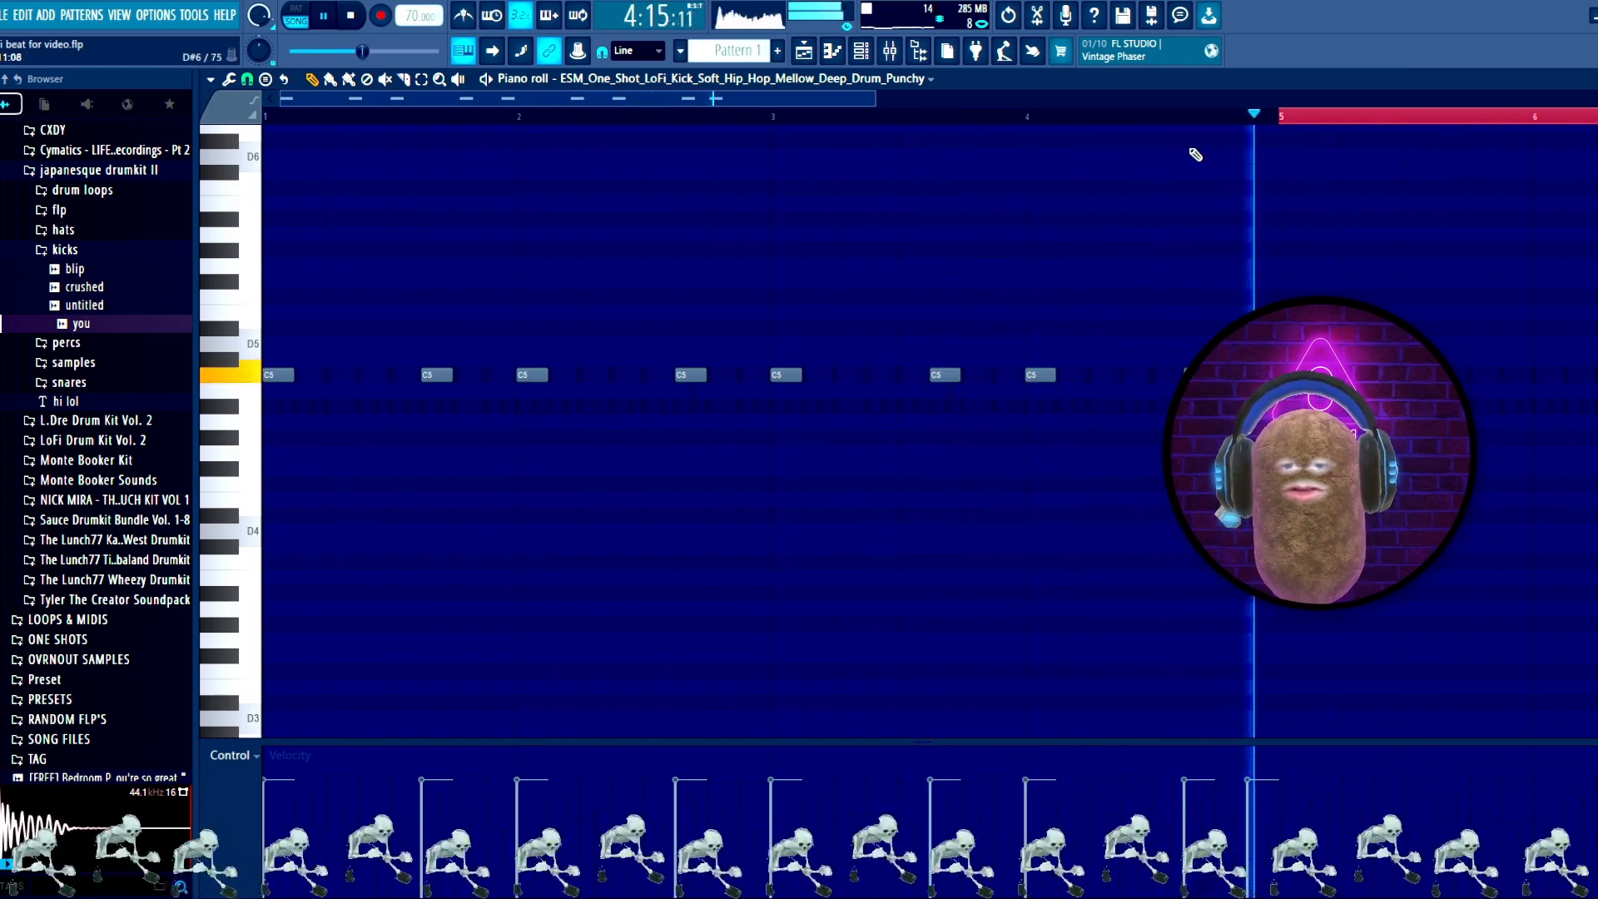
Step: Duplicate the whole four-bar kick pattern into the following four bars
key(ctrl+a)
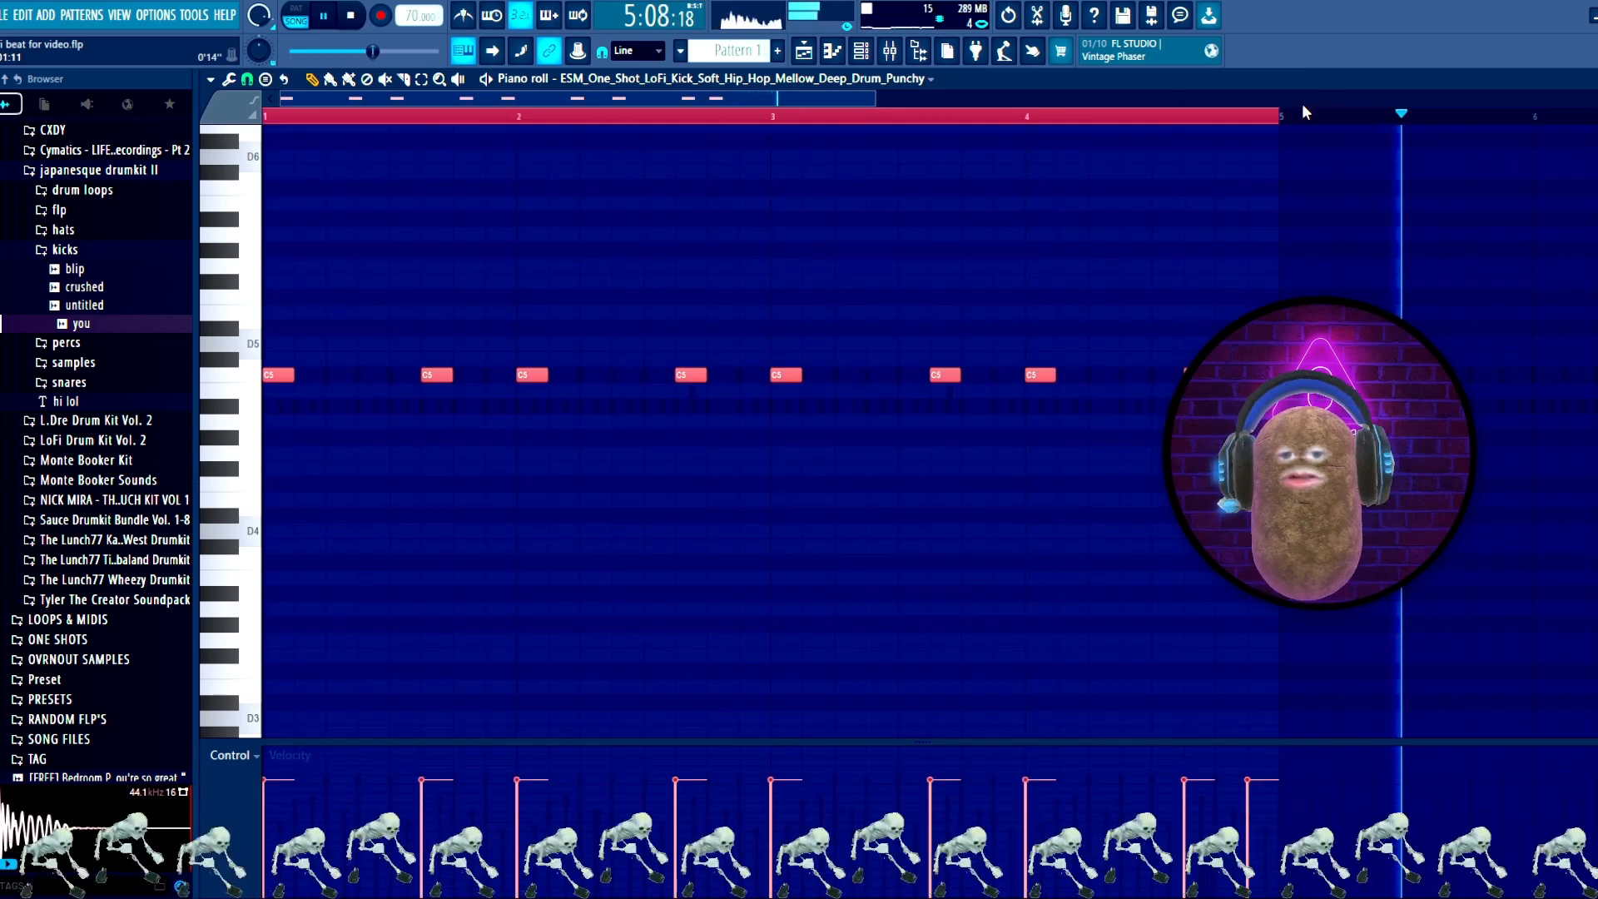
key(ctrl+b)
Step: Select all notes of the ESM kick channel in its piano roll and raise their velocity
click(861, 52)
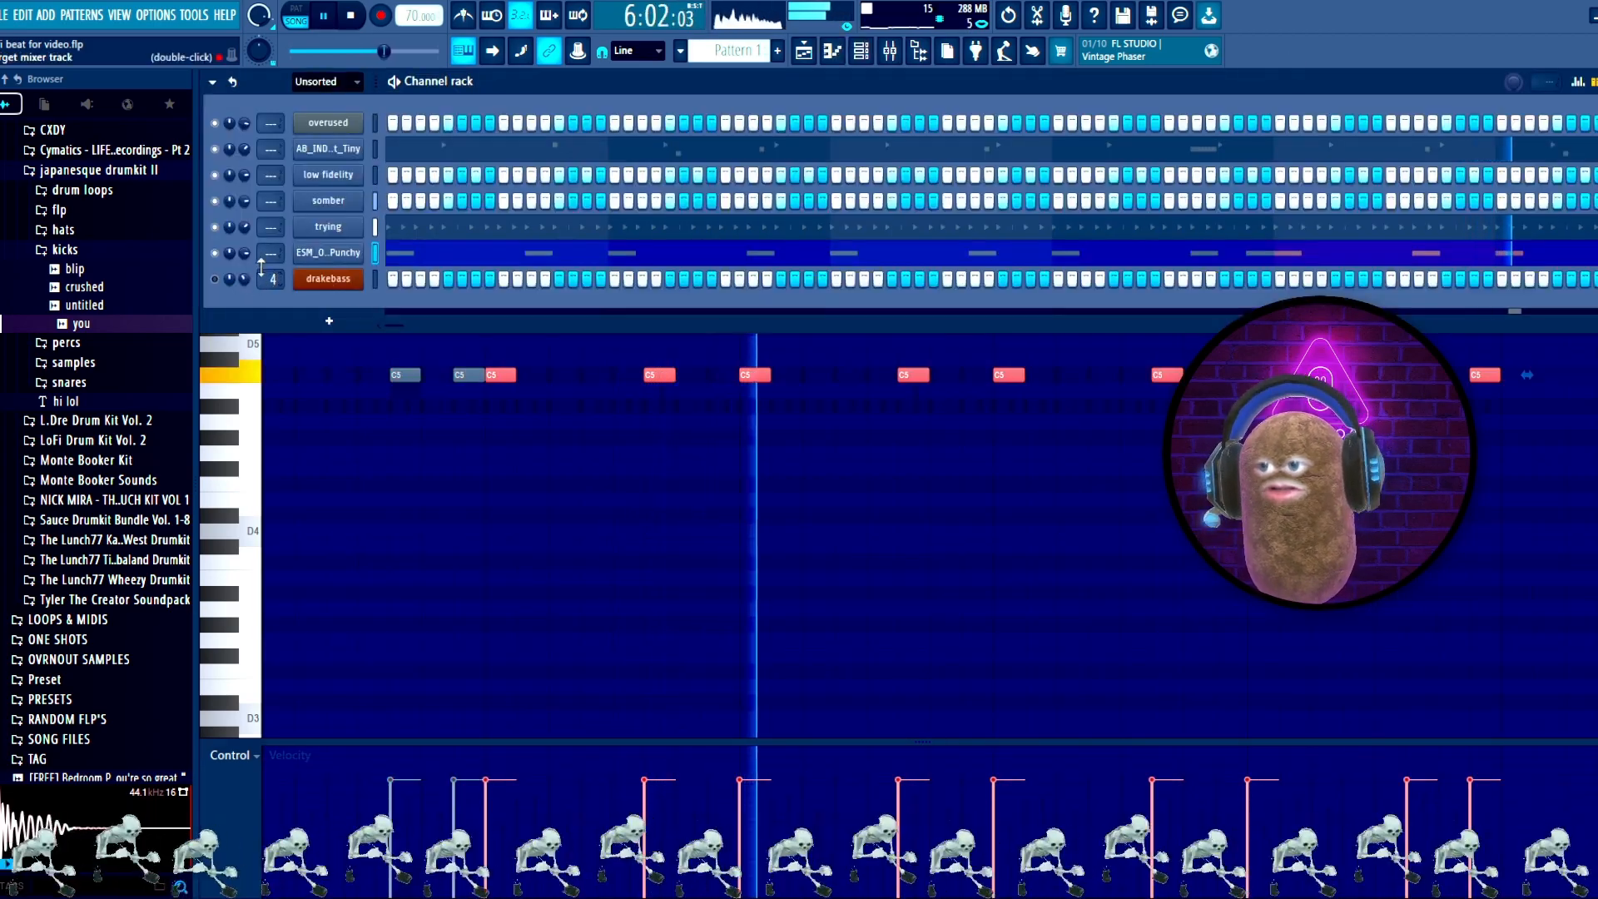
click(407, 254)
key(ctrl+a)
click(438, 375)
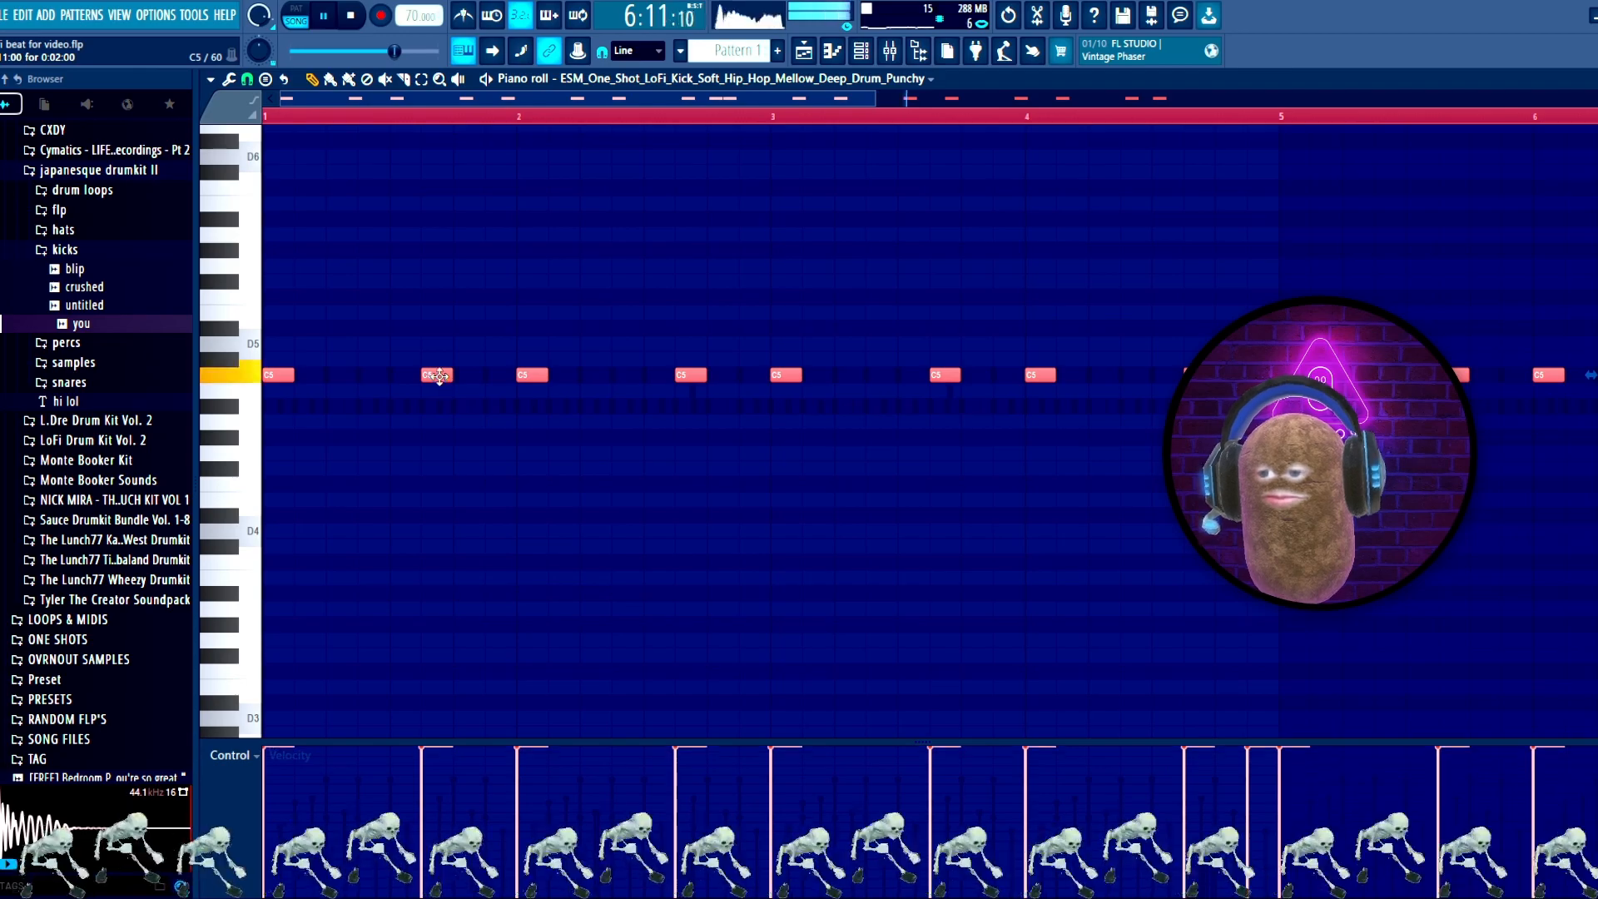
Step: Audition the lil roll sample from the percs folder and add it as a new channel above drakebass
key(F6)
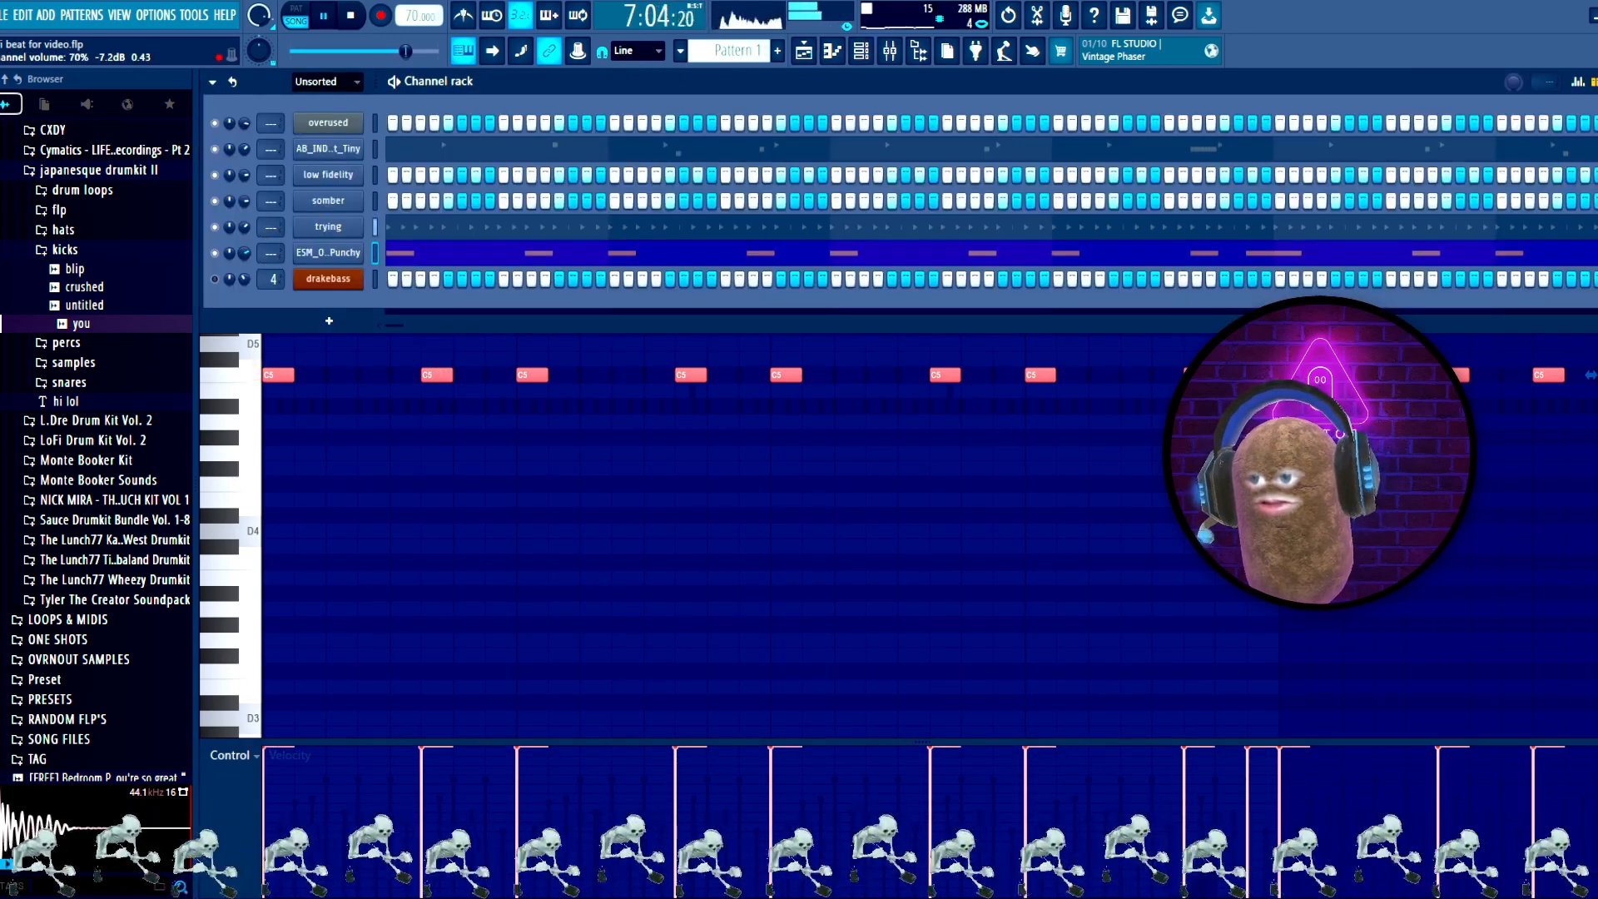
click(95, 253)
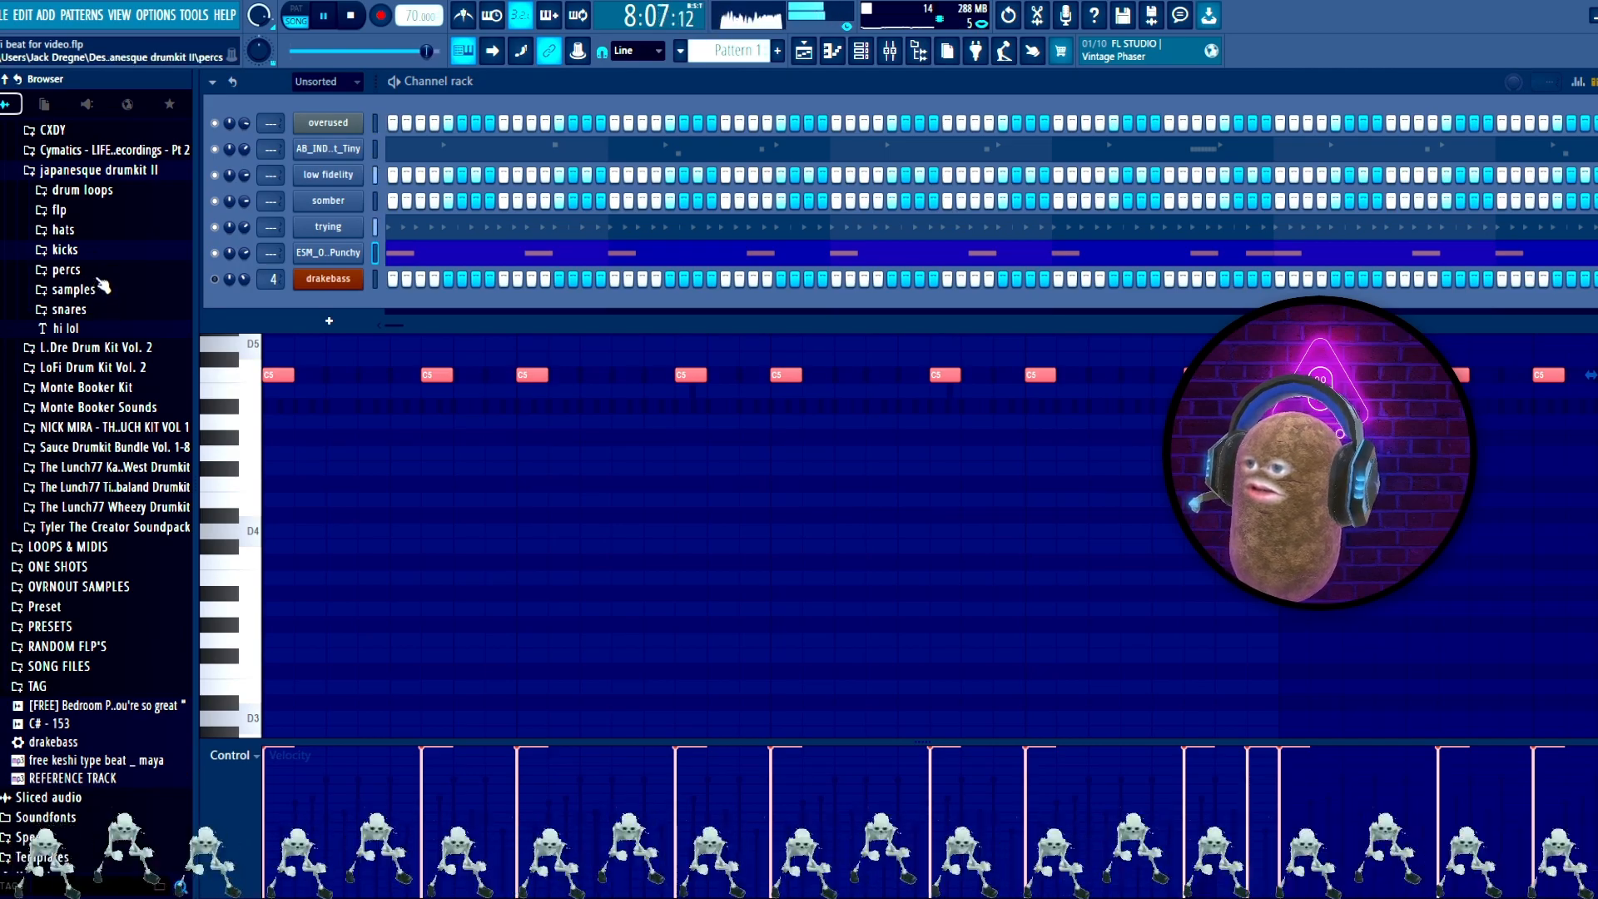
click(79, 271)
click(103, 309)
key(space)
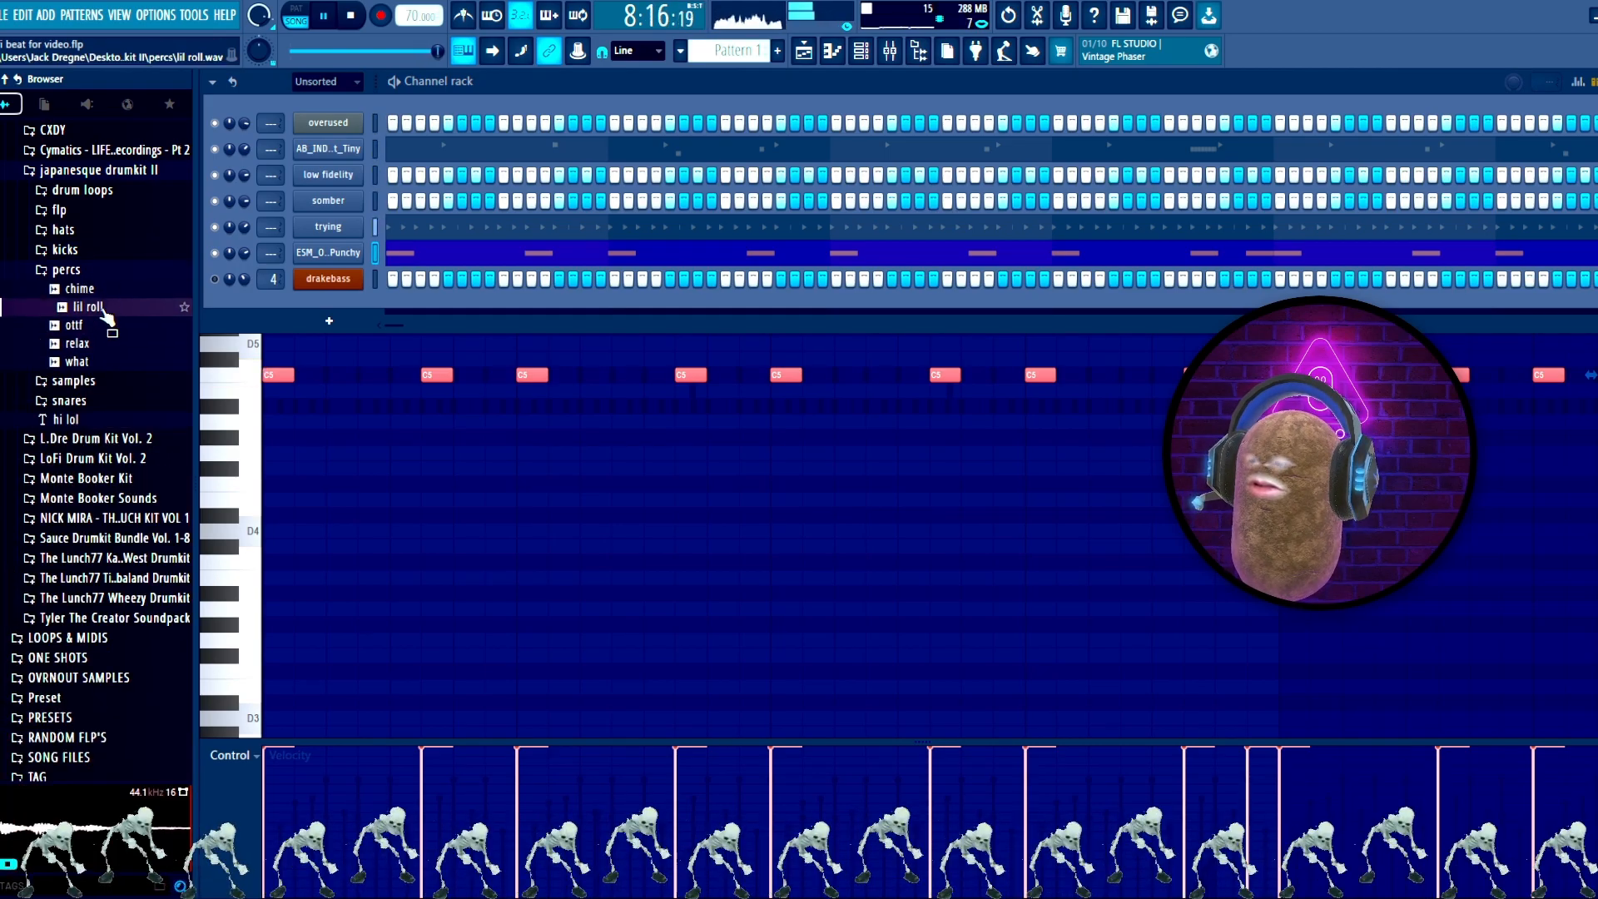
drag(106, 314, 341, 280)
key(space)
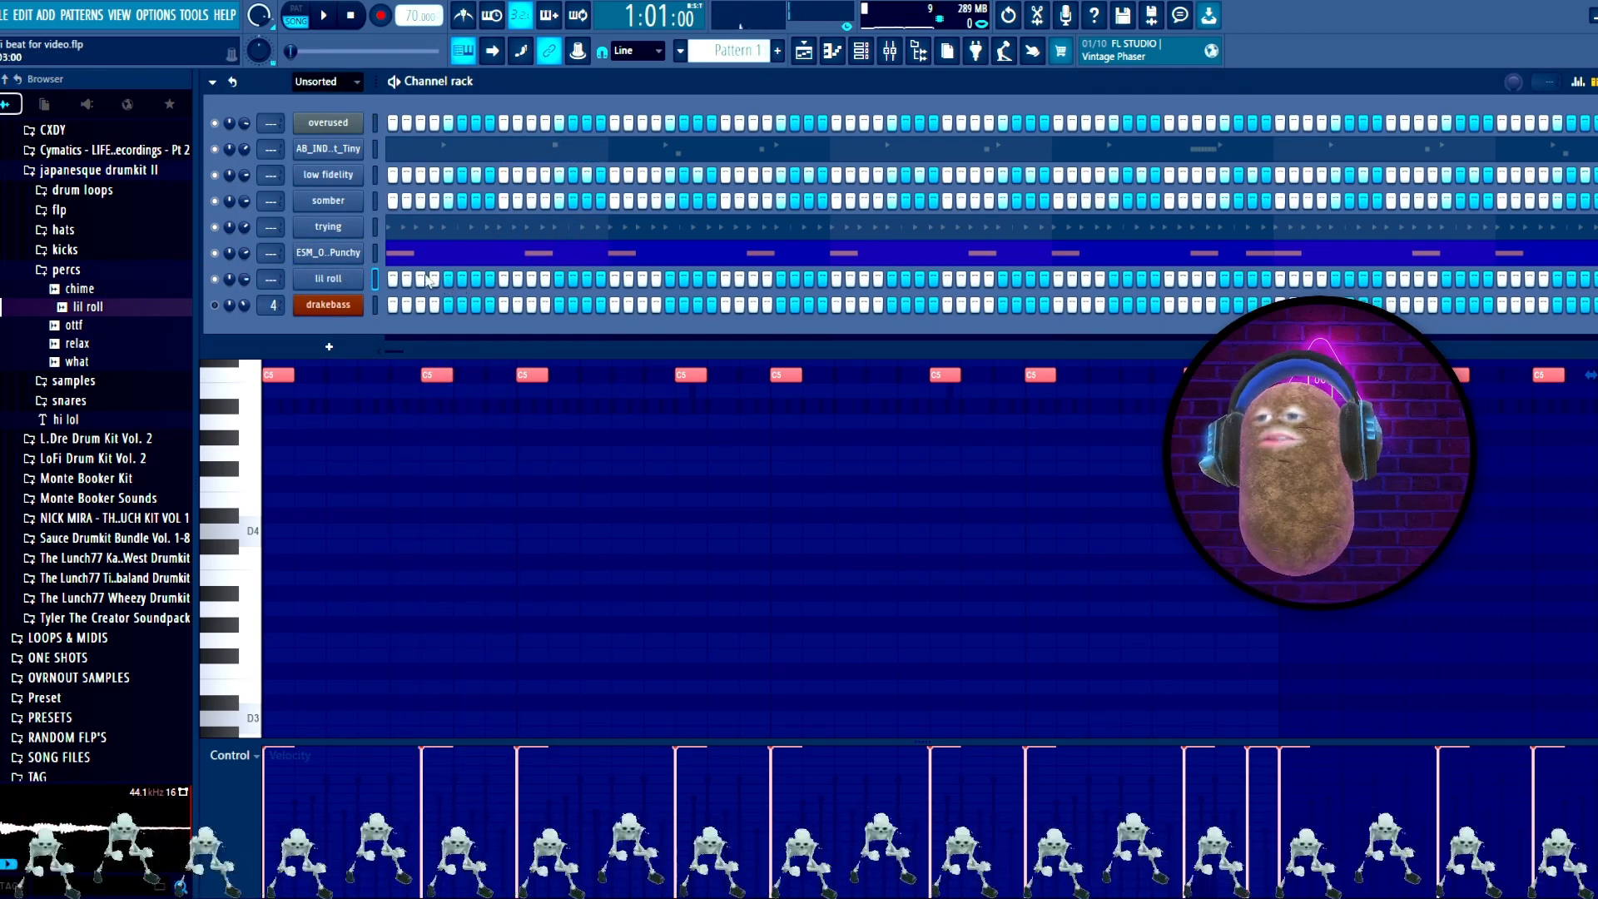
click(324, 280)
key(Escape)
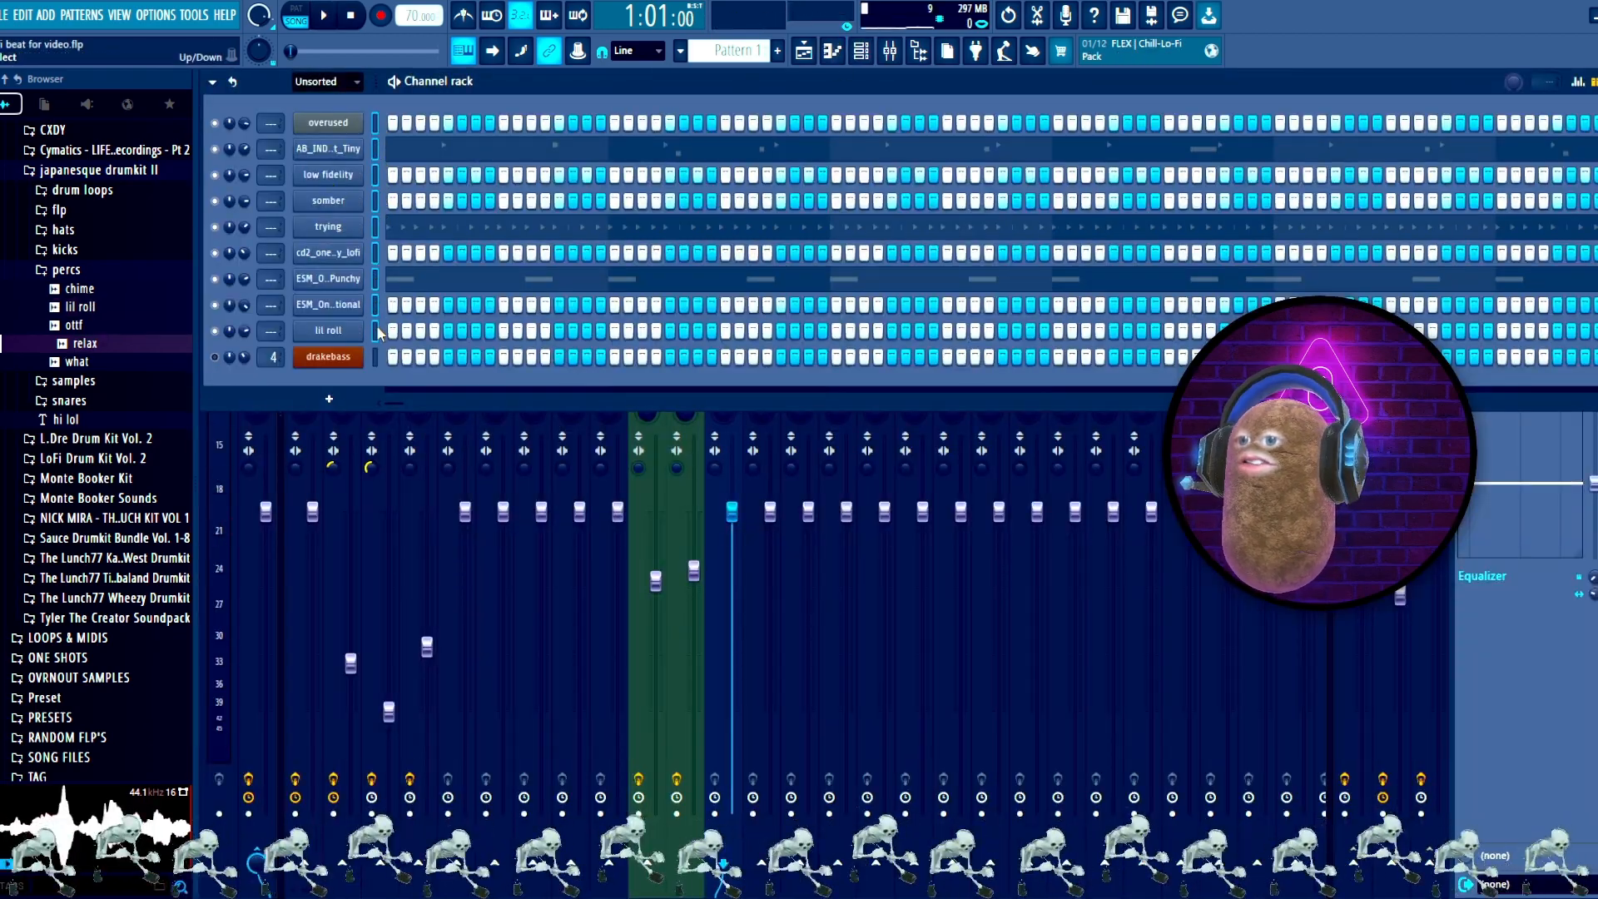
Step: Route the selected drum channels to their own mixer tracks, starting at Insert 12 and ending at track 20
key(F6)
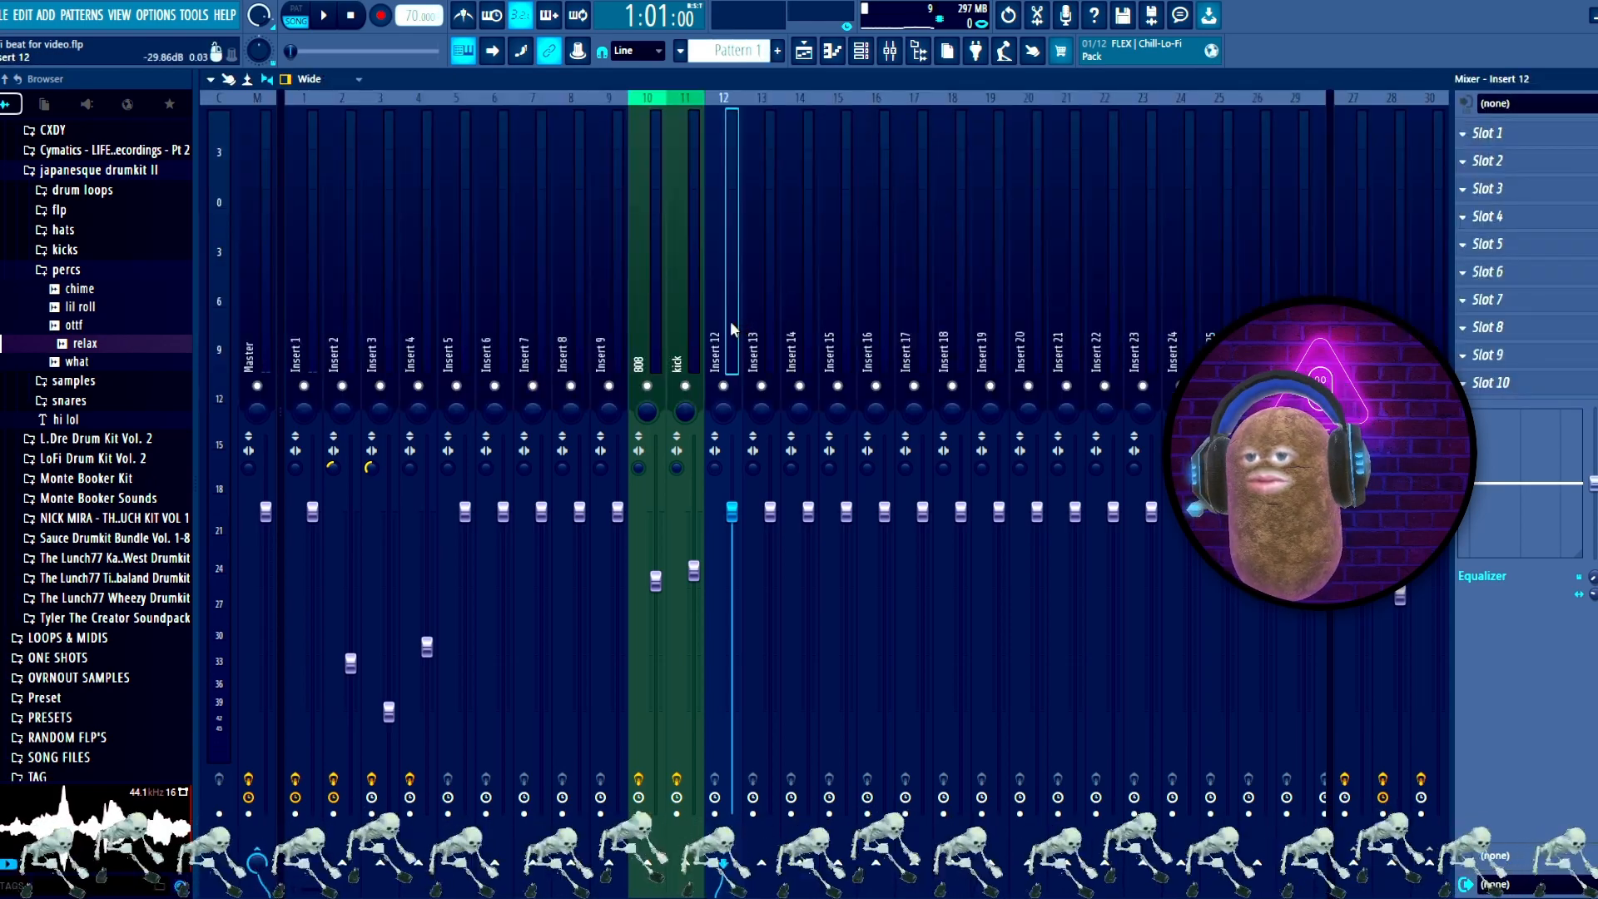
key(ctrl+shift+l)
drag(733, 326, 1031, 312)
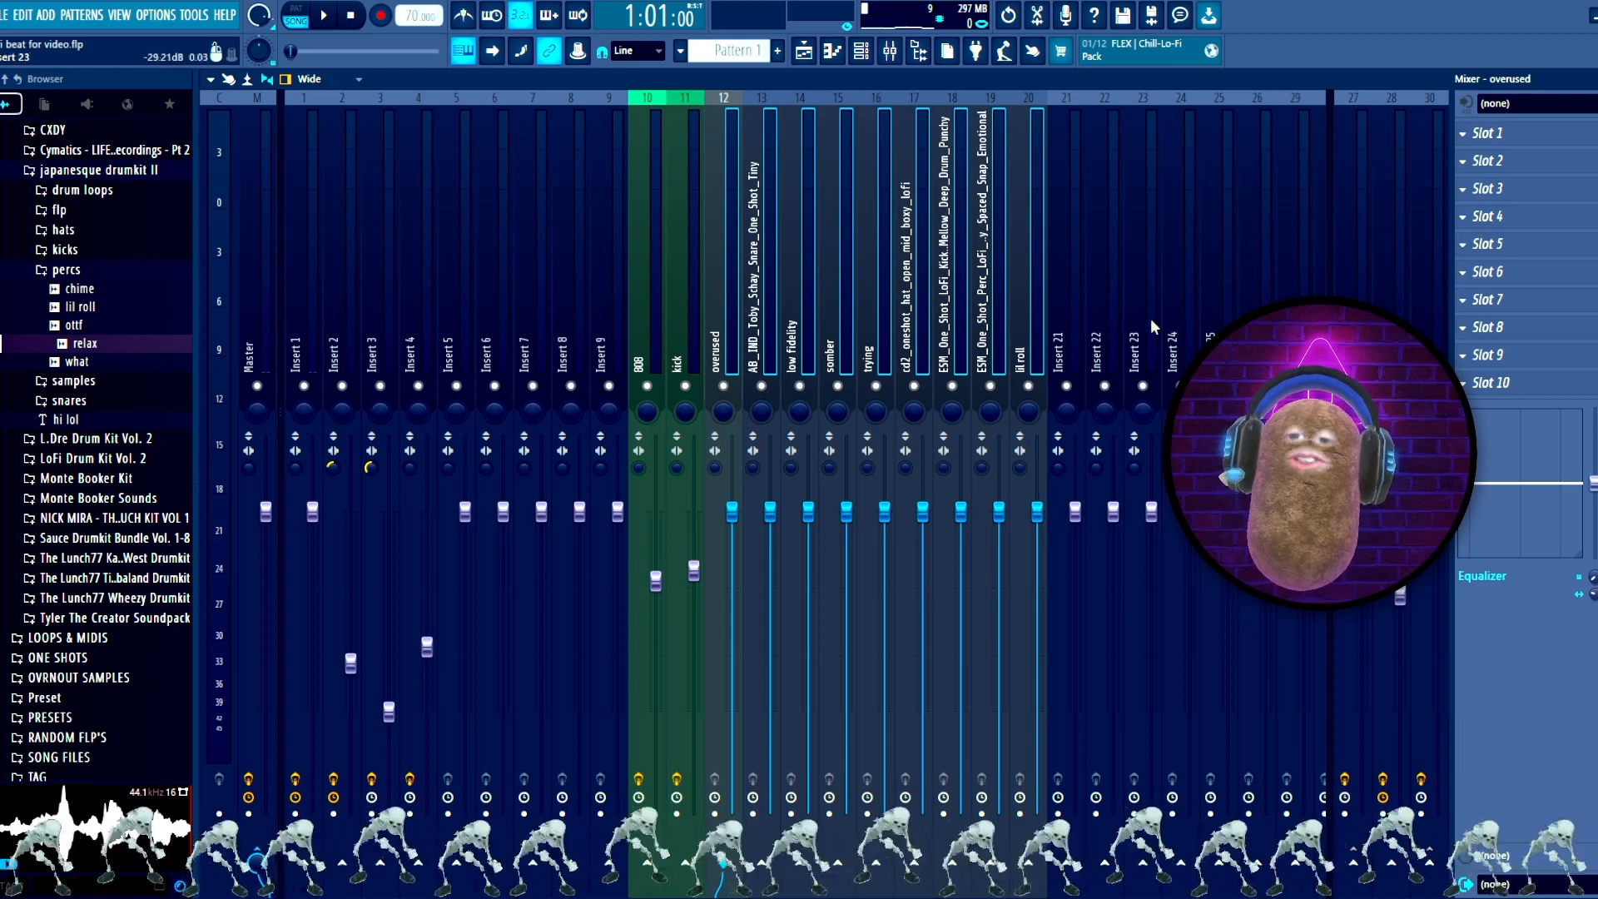
Step: Play the beat, check the new percussion tracks and lower the level of Insert 21 slightly
key(space)
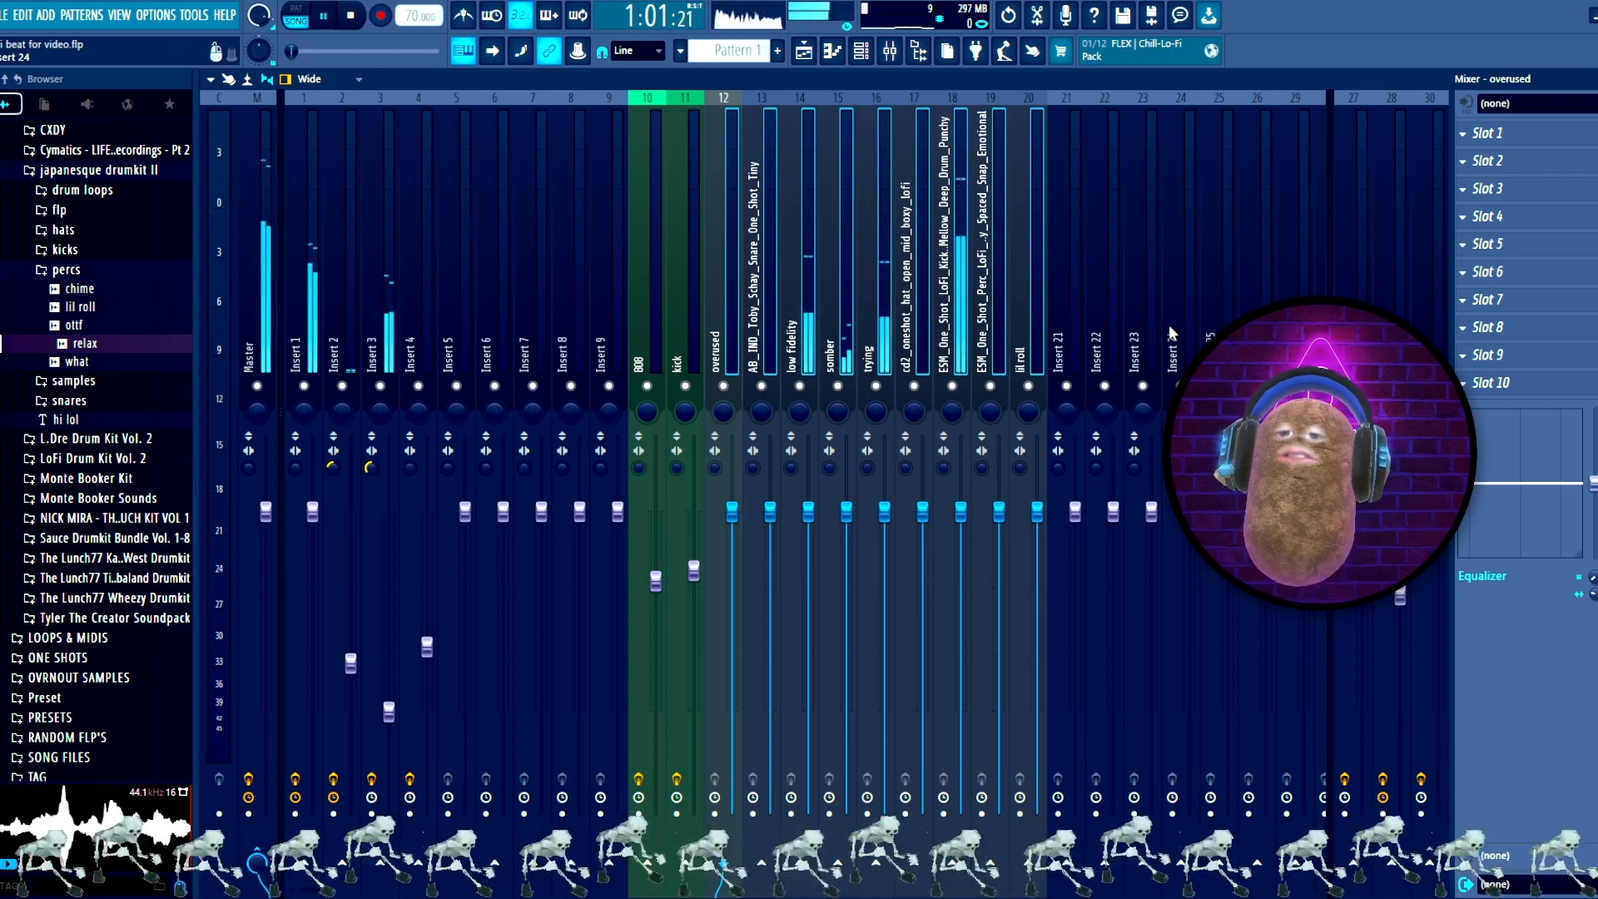
click(1032, 307)
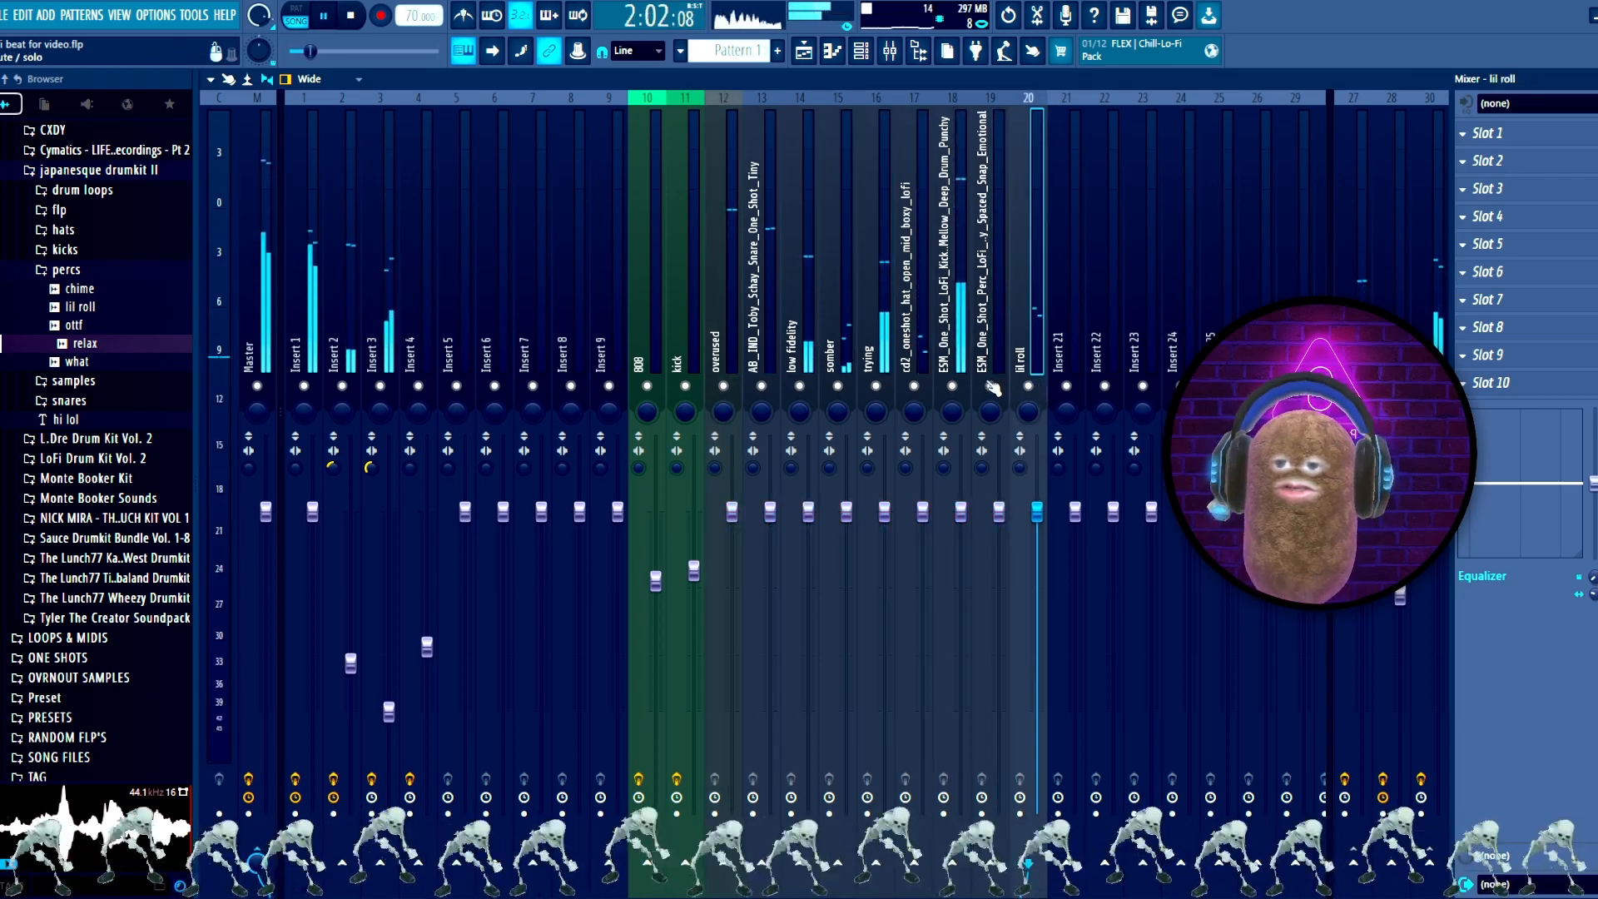
click(912, 349)
click(987, 350)
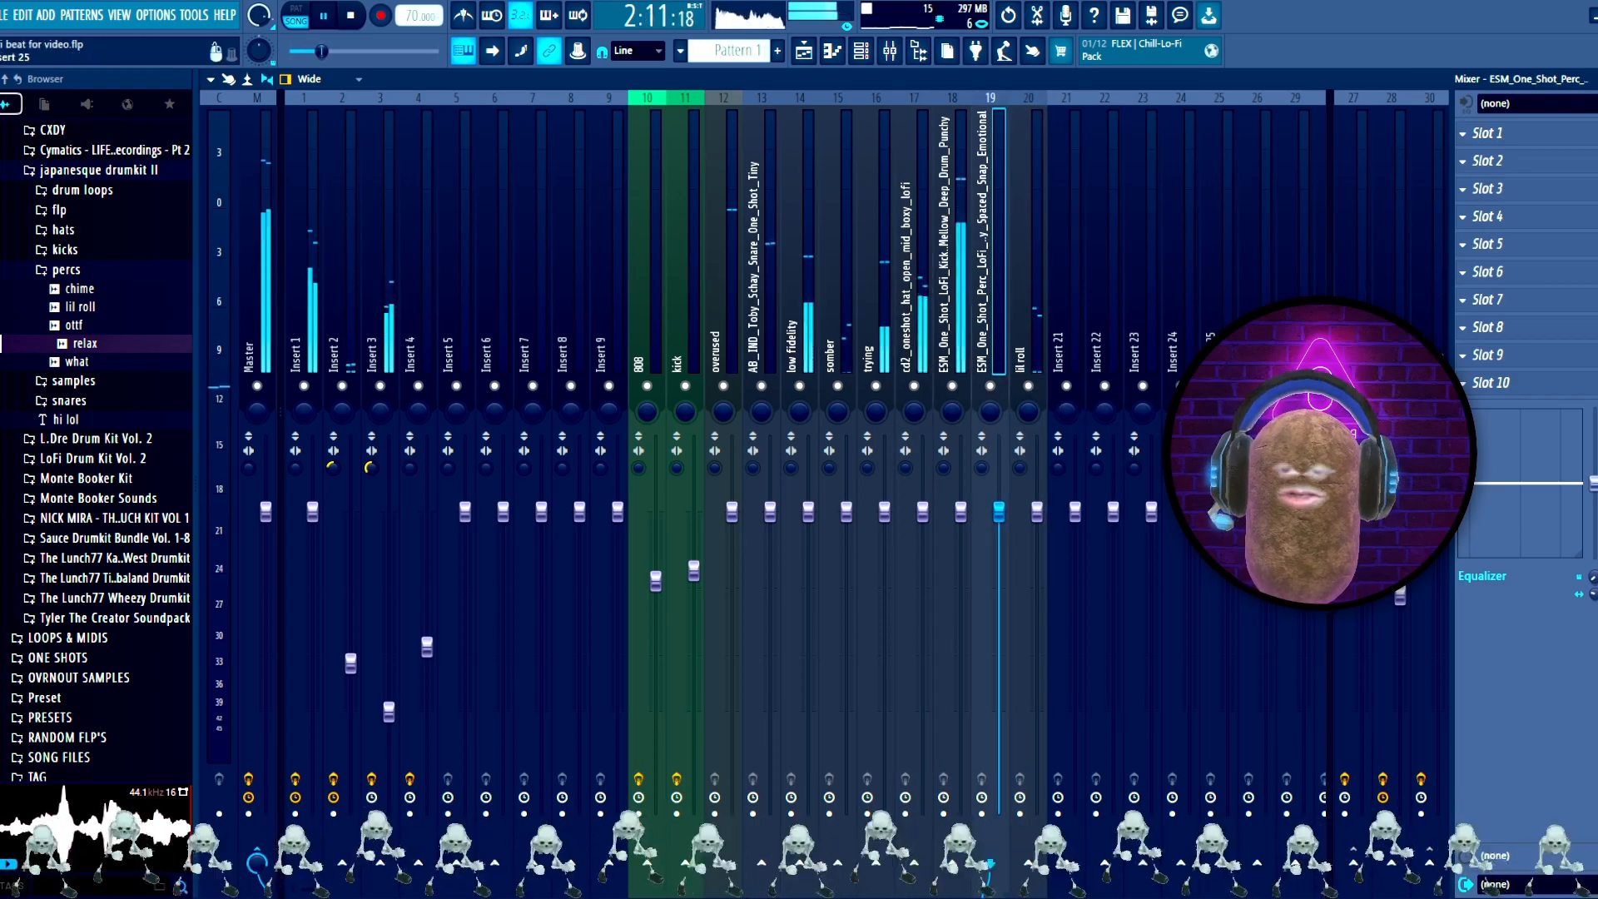
key(space)
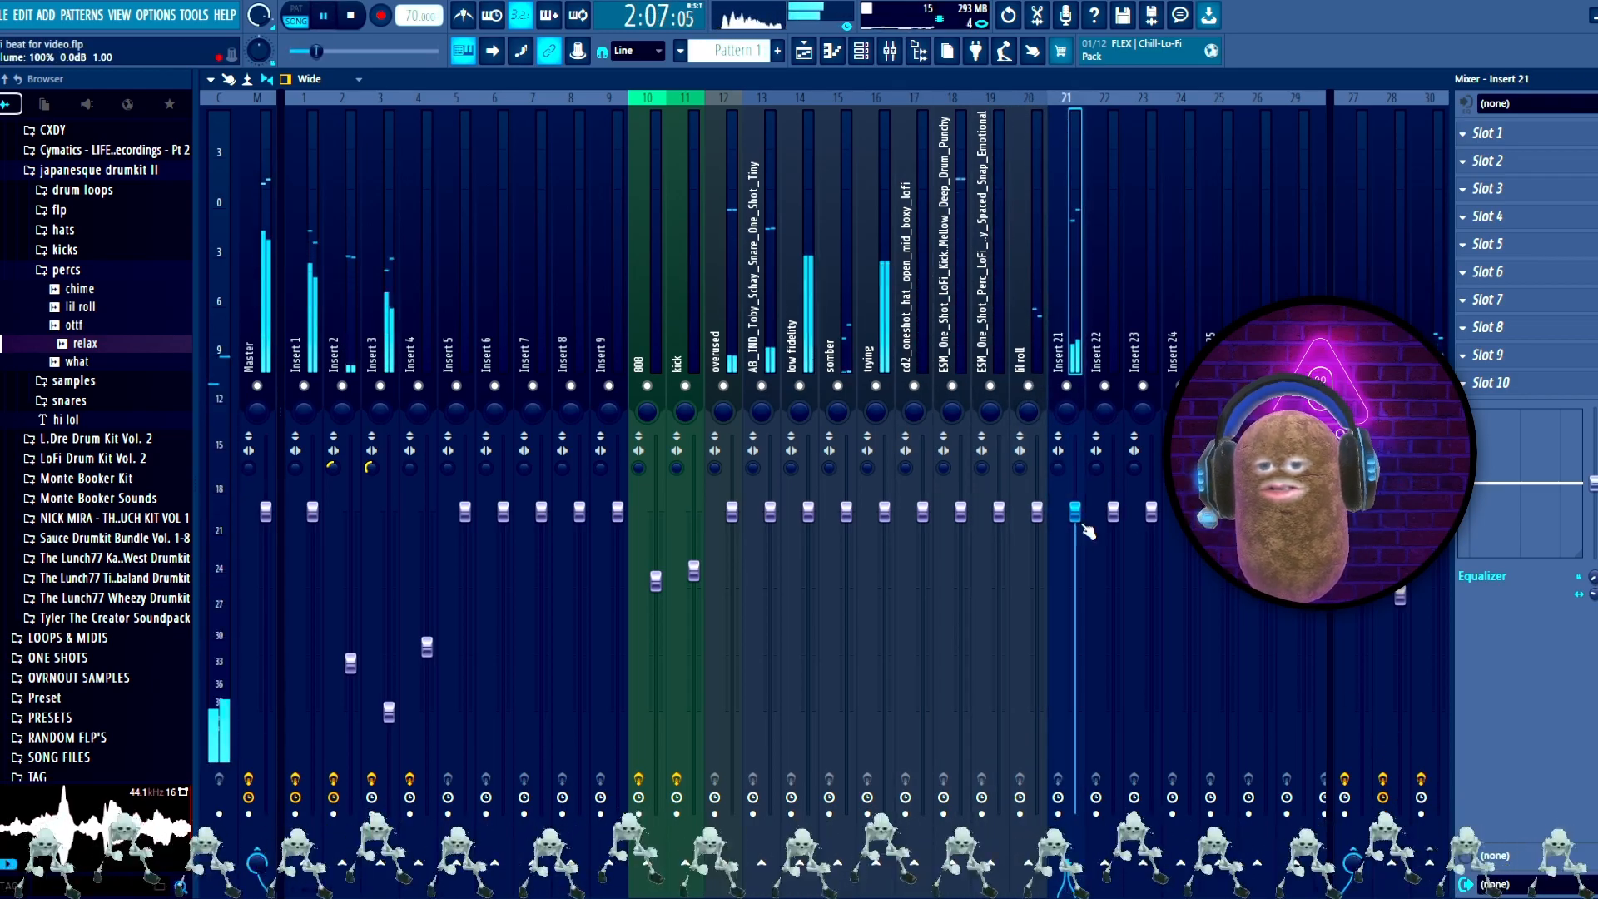
drag(1075, 513, 1075, 548)
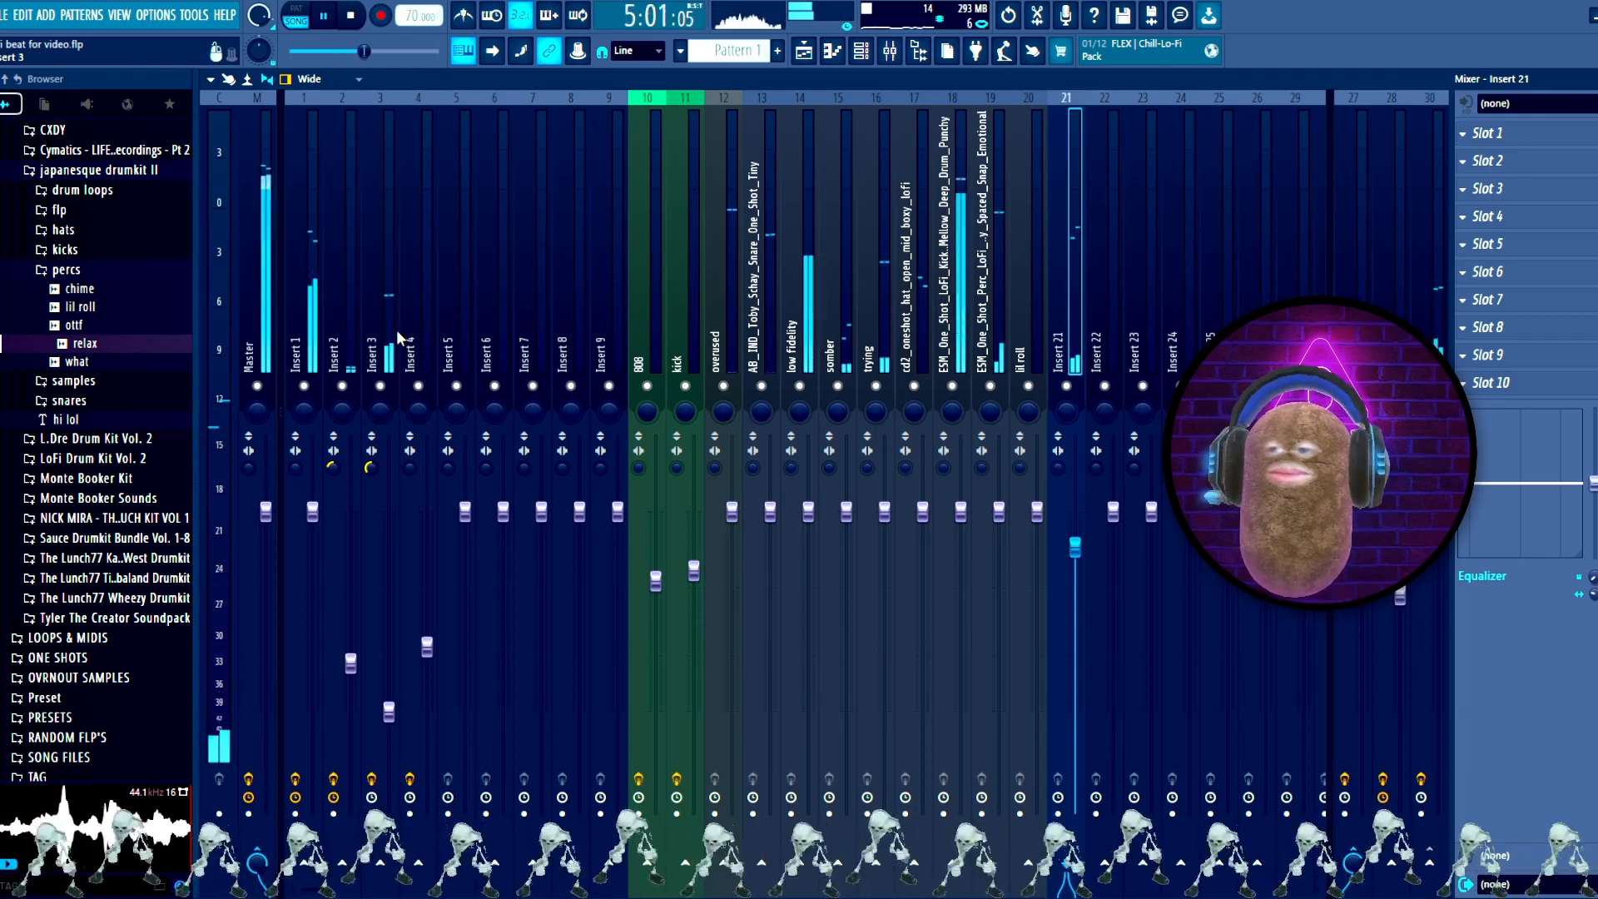
key(space)
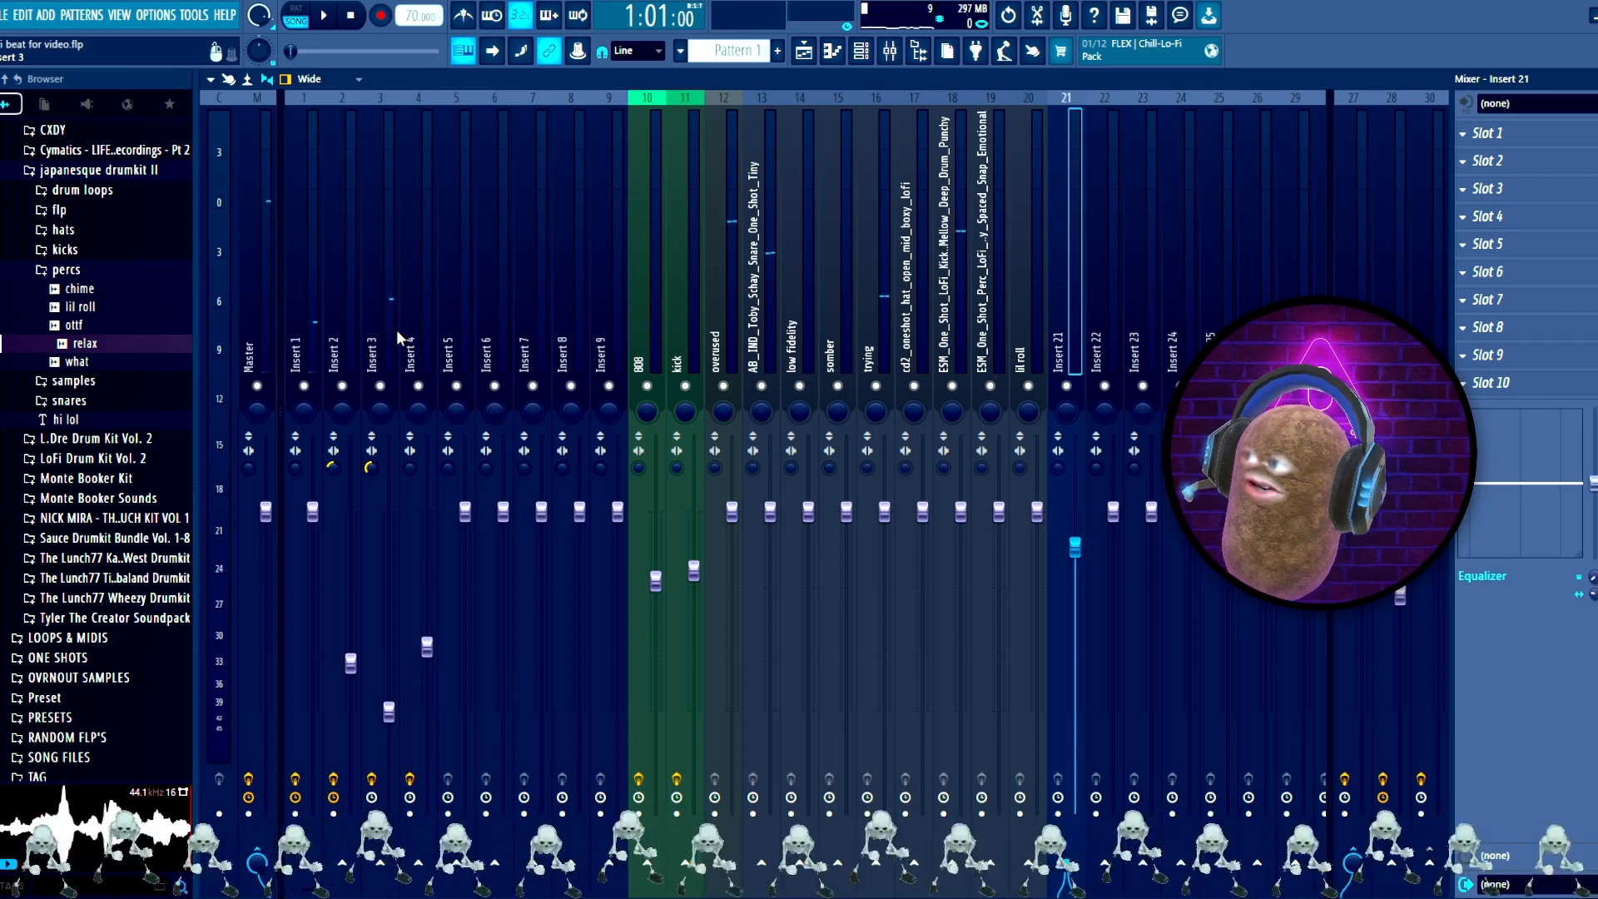
Step: Route the melodic tracks, Inserts 1 to 4, into Insert 5 as a shared bus and play the beat
click(307, 347)
mouse_move(306, 344)
mouse_down()
mouse_move(419, 353)
mouse_move(312, 357)
mouse_up()
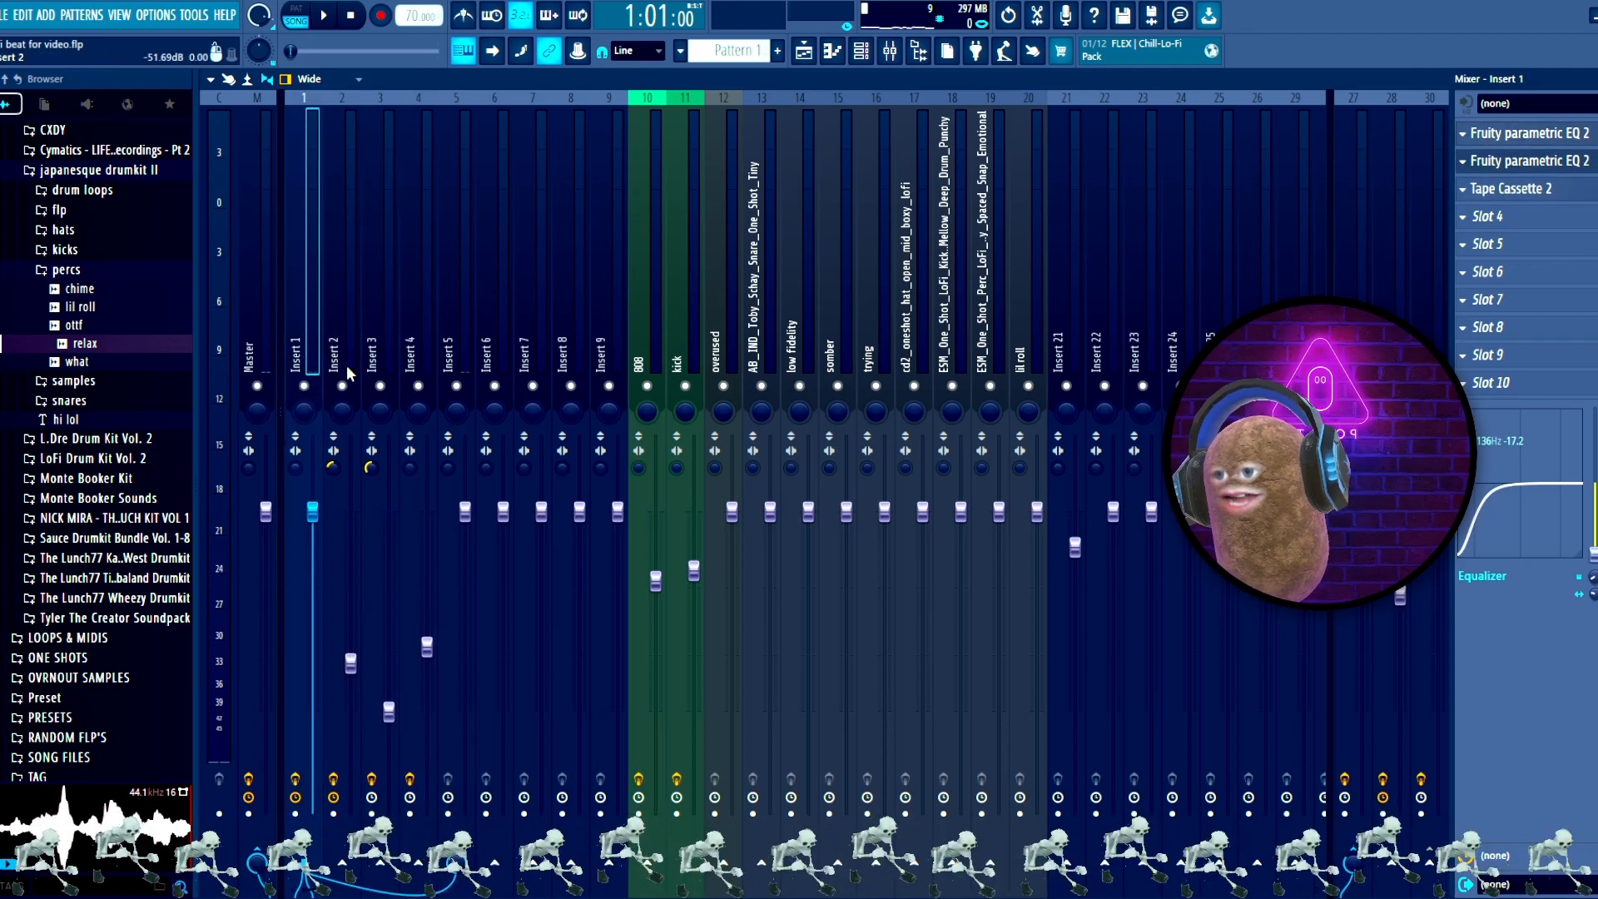
click(414, 400)
click(391, 377)
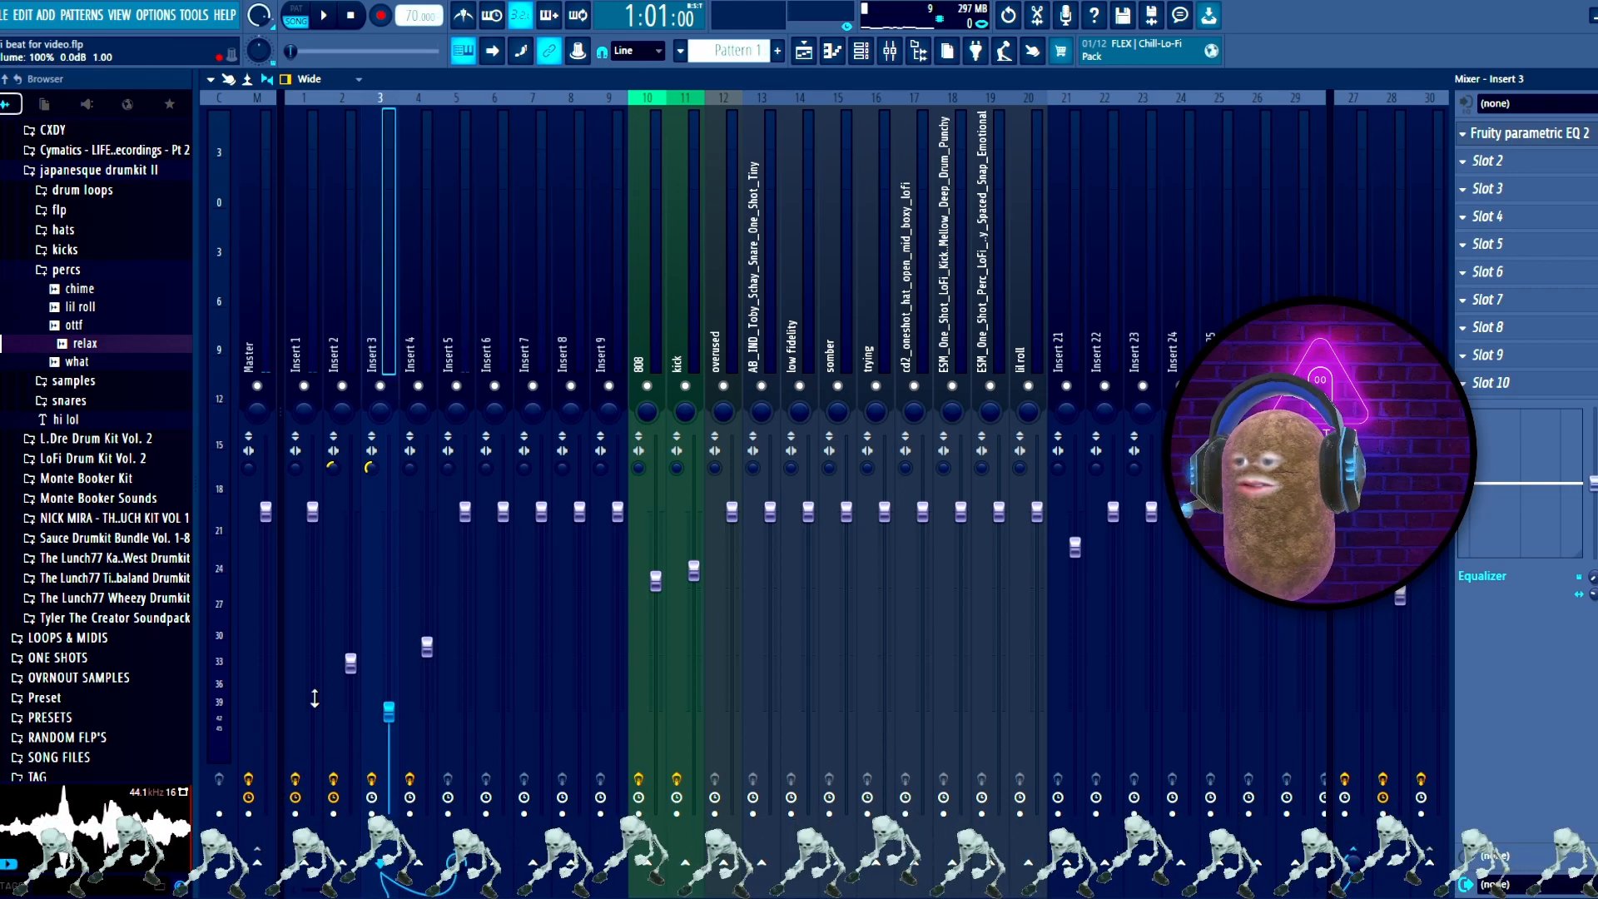
click(358, 332)
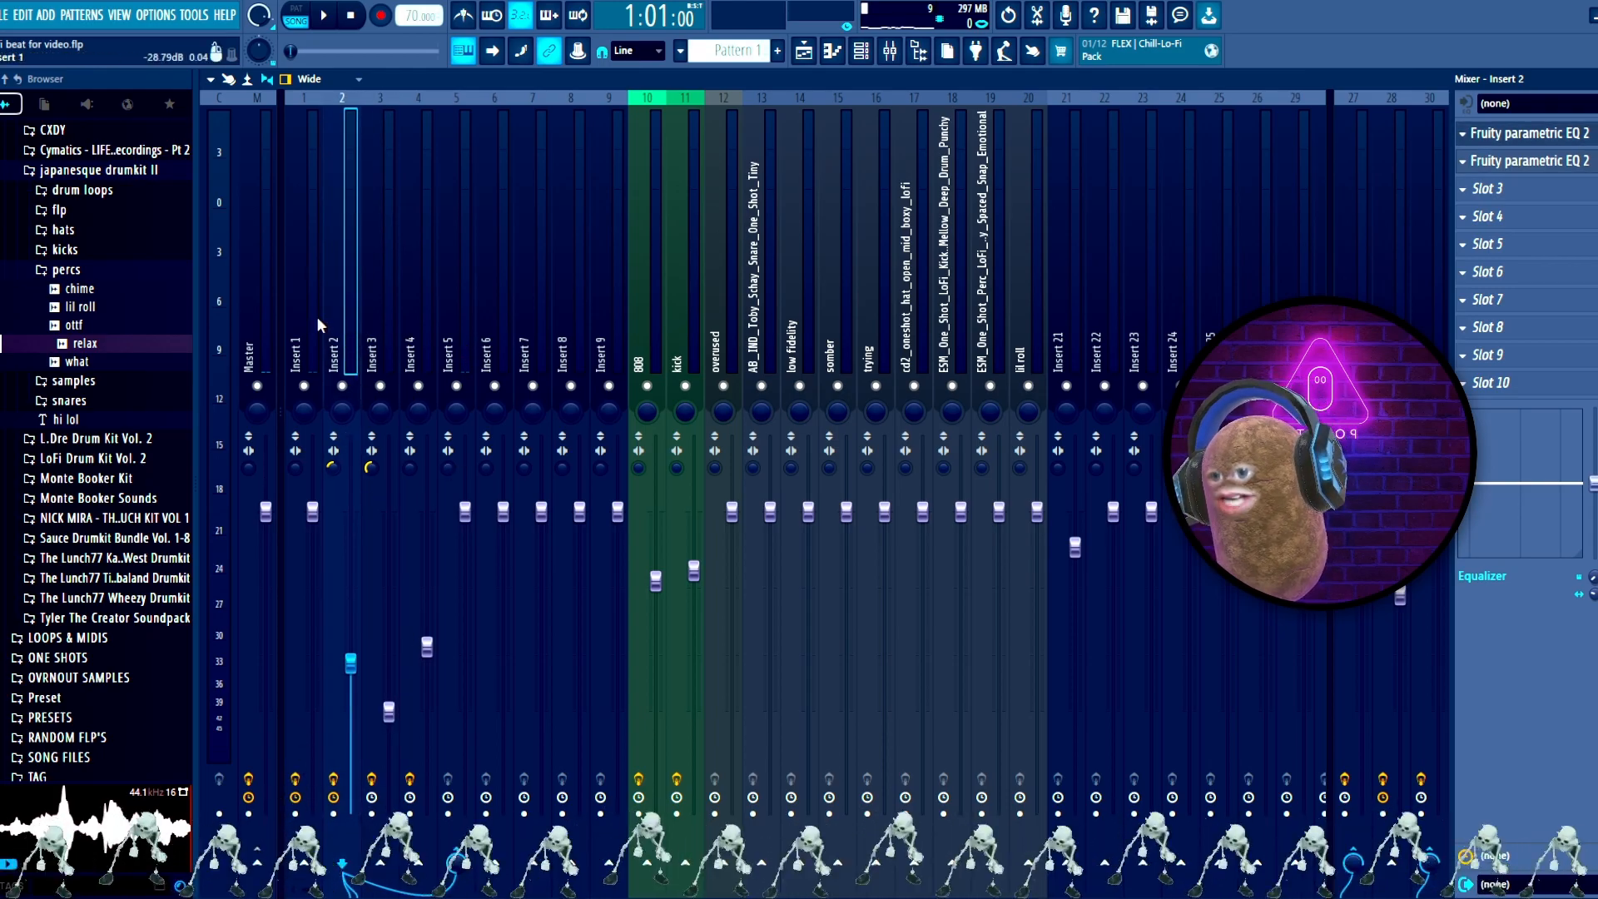
click(384, 349)
click(421, 350)
click(460, 350)
key(space)
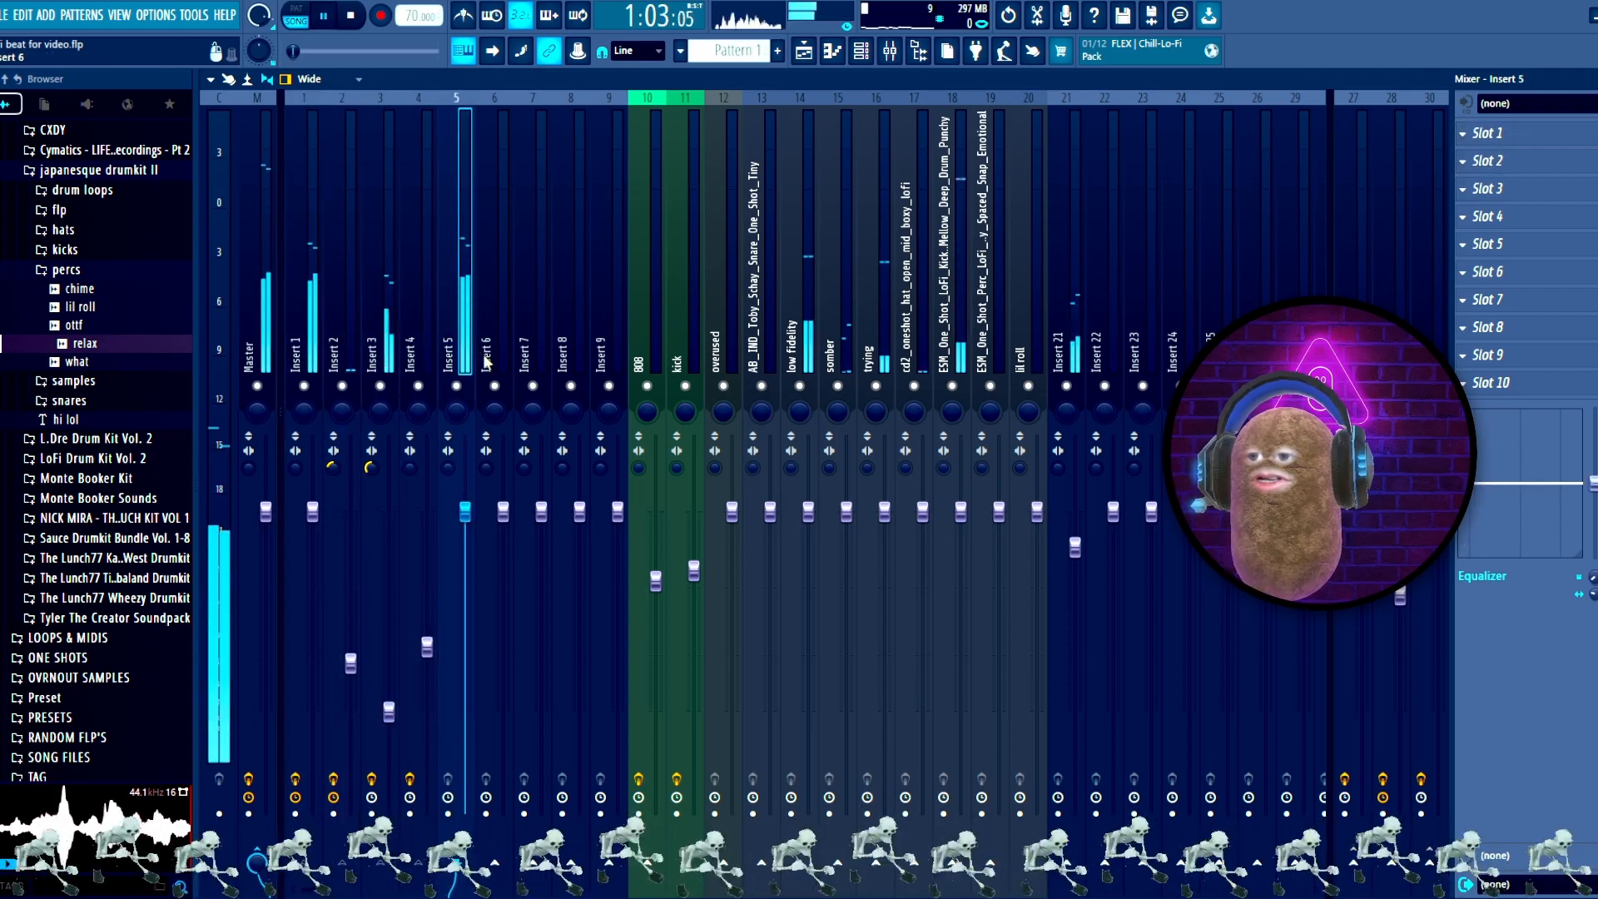
Step: Solo Insert 5 with Inserts 1 to 4 re-enabled and listen to the melodic bus on its own
right_click(457, 385)
click(418, 386)
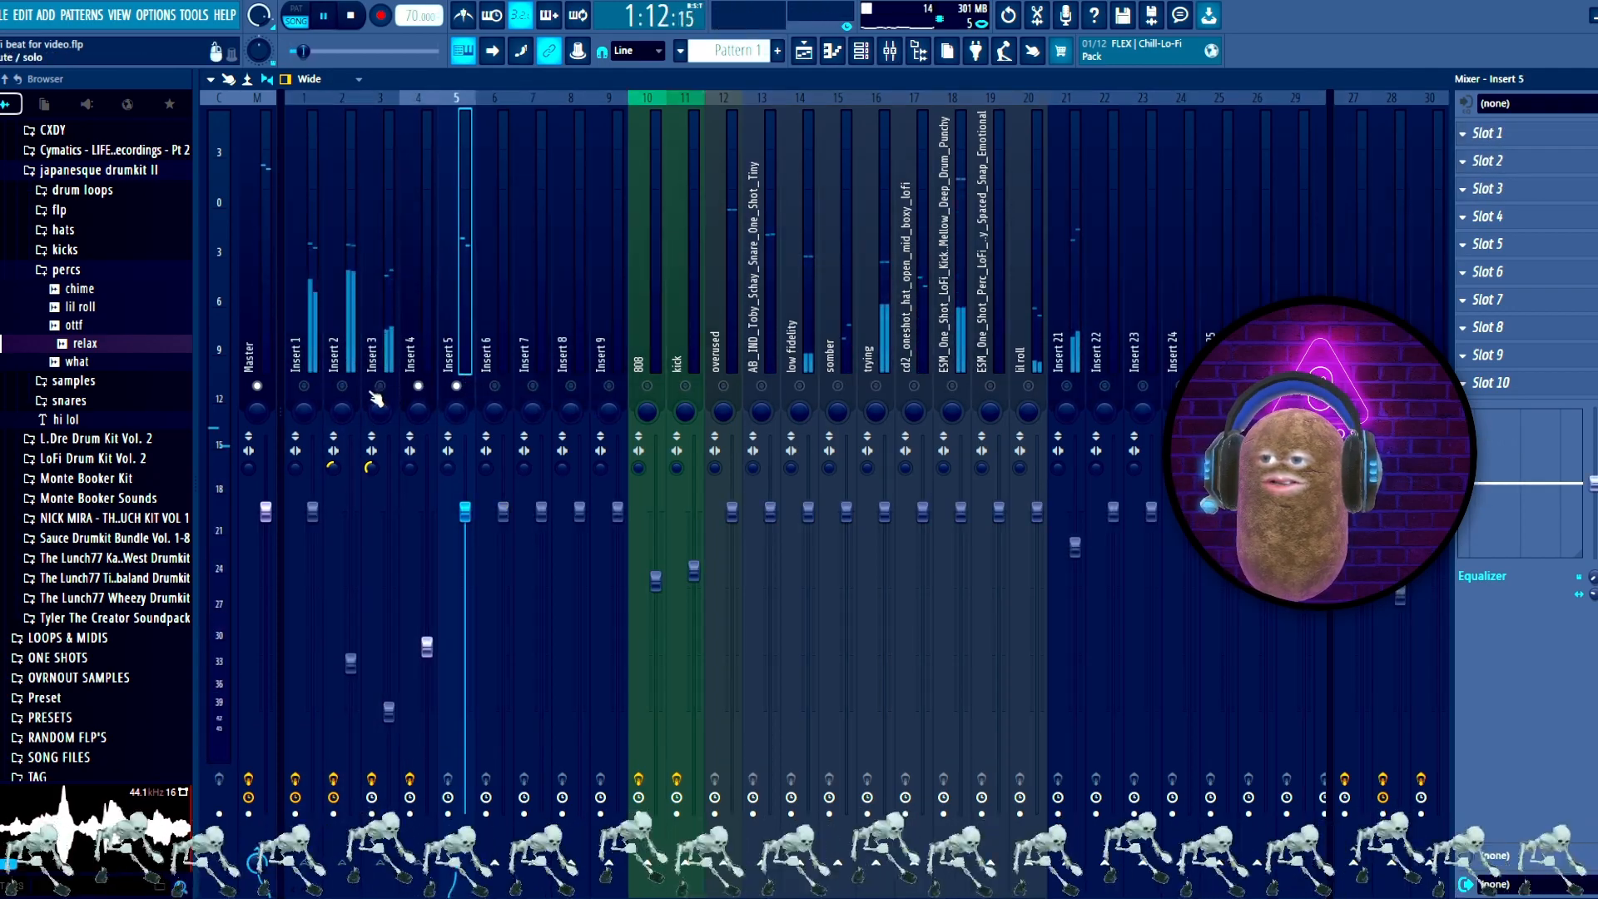
click(380, 387)
click(342, 386)
click(304, 386)
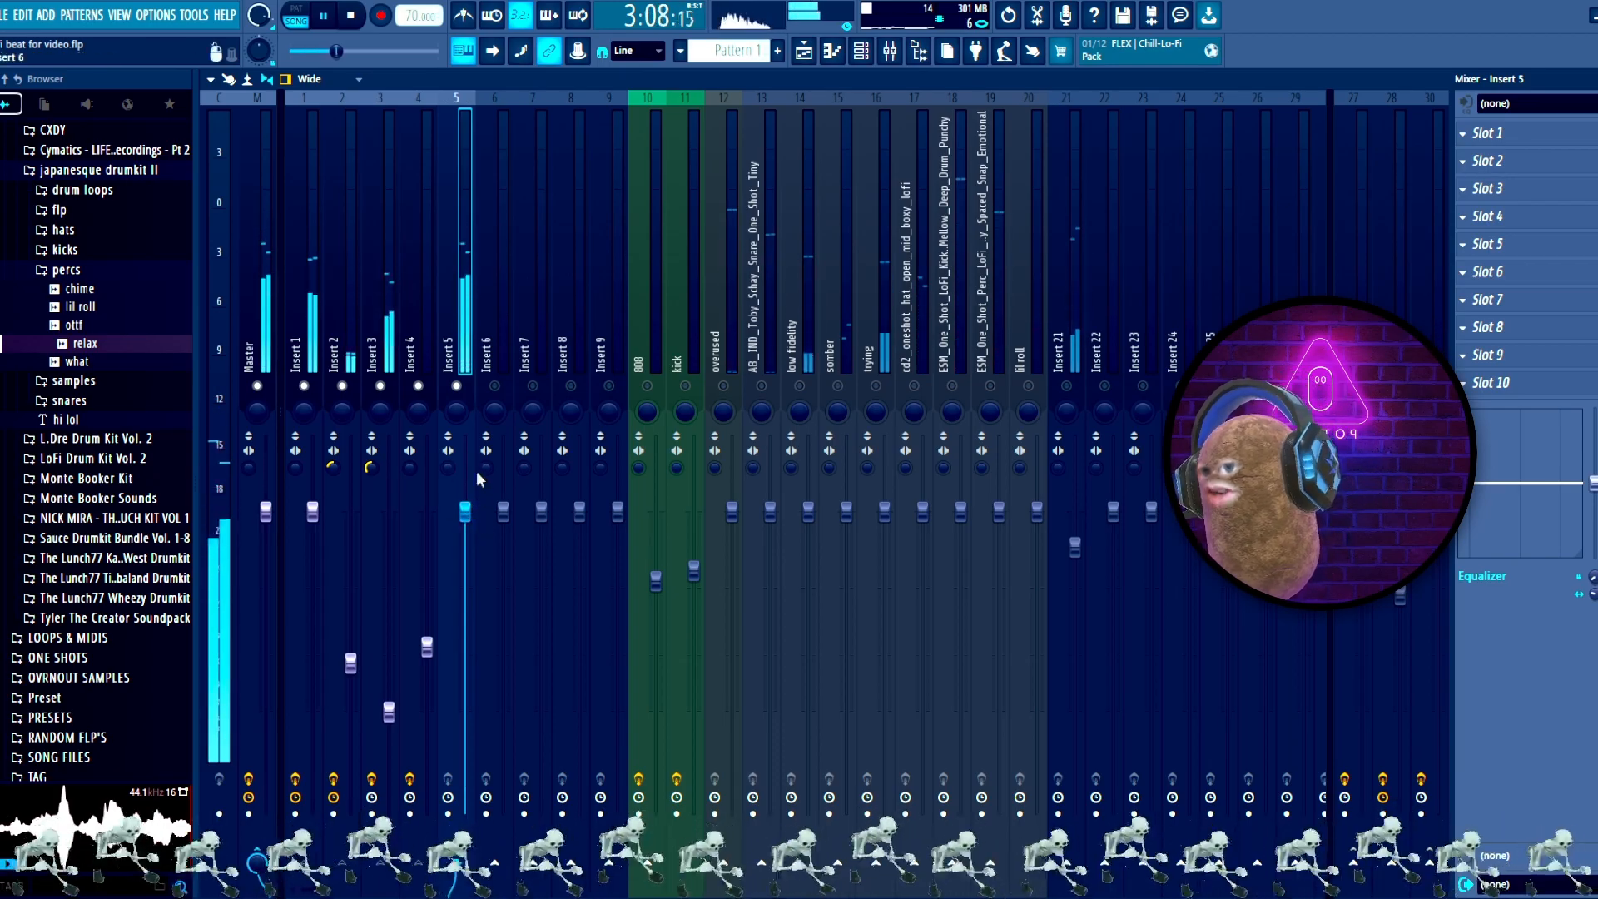
key(space)
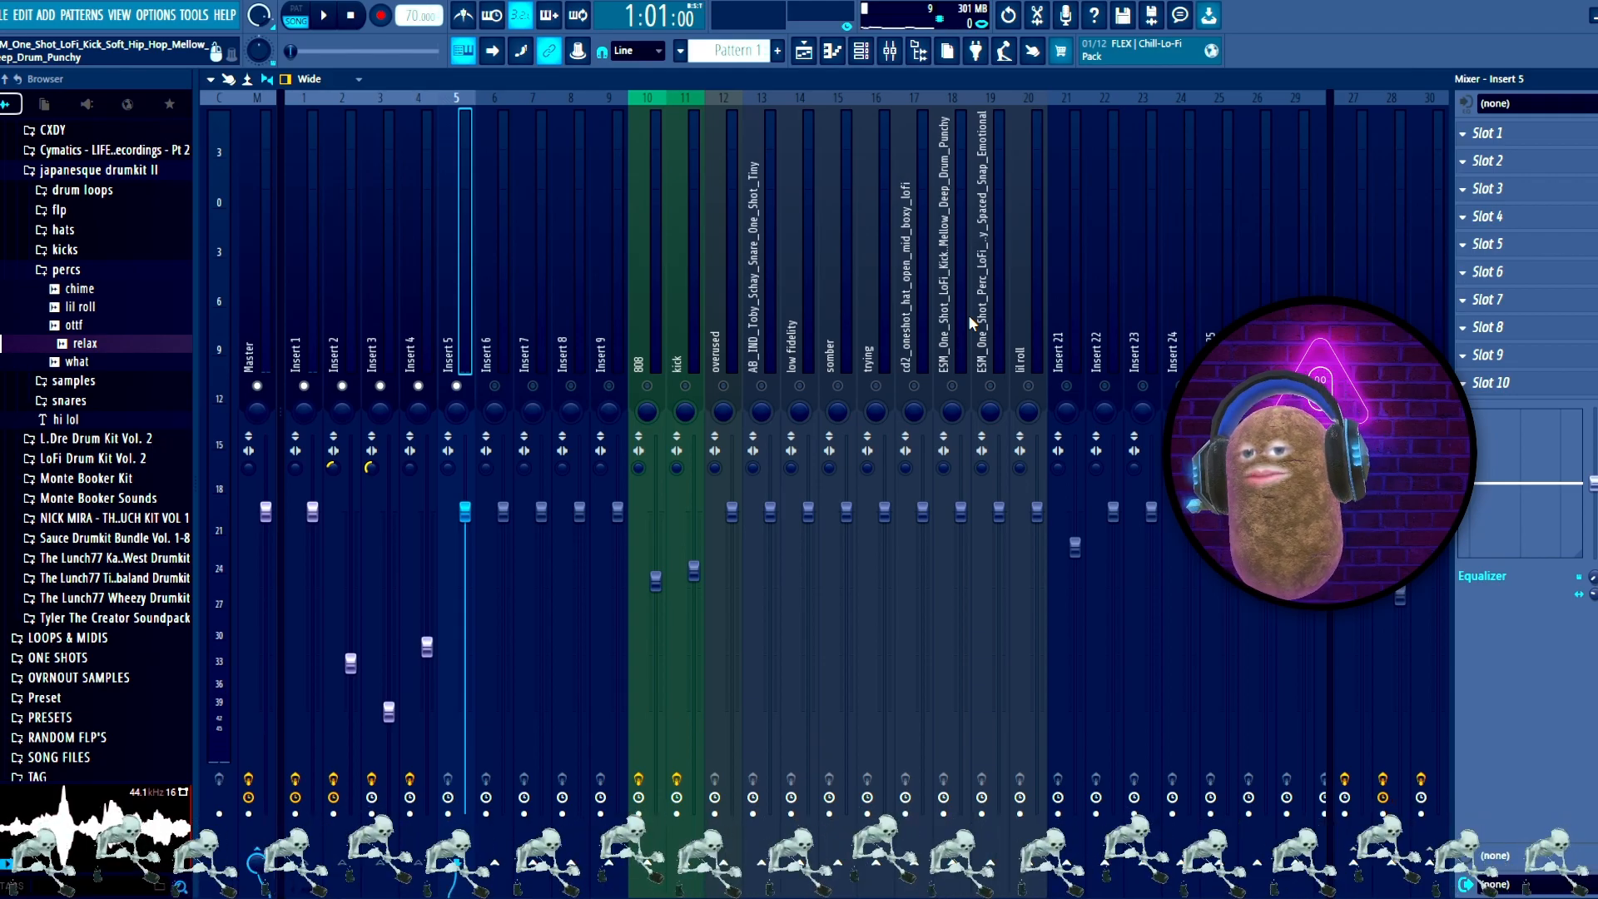
Step: Enable the kick track alongside the melodic bus and sidechain it to Insert 5 with the send at 0%
key(space)
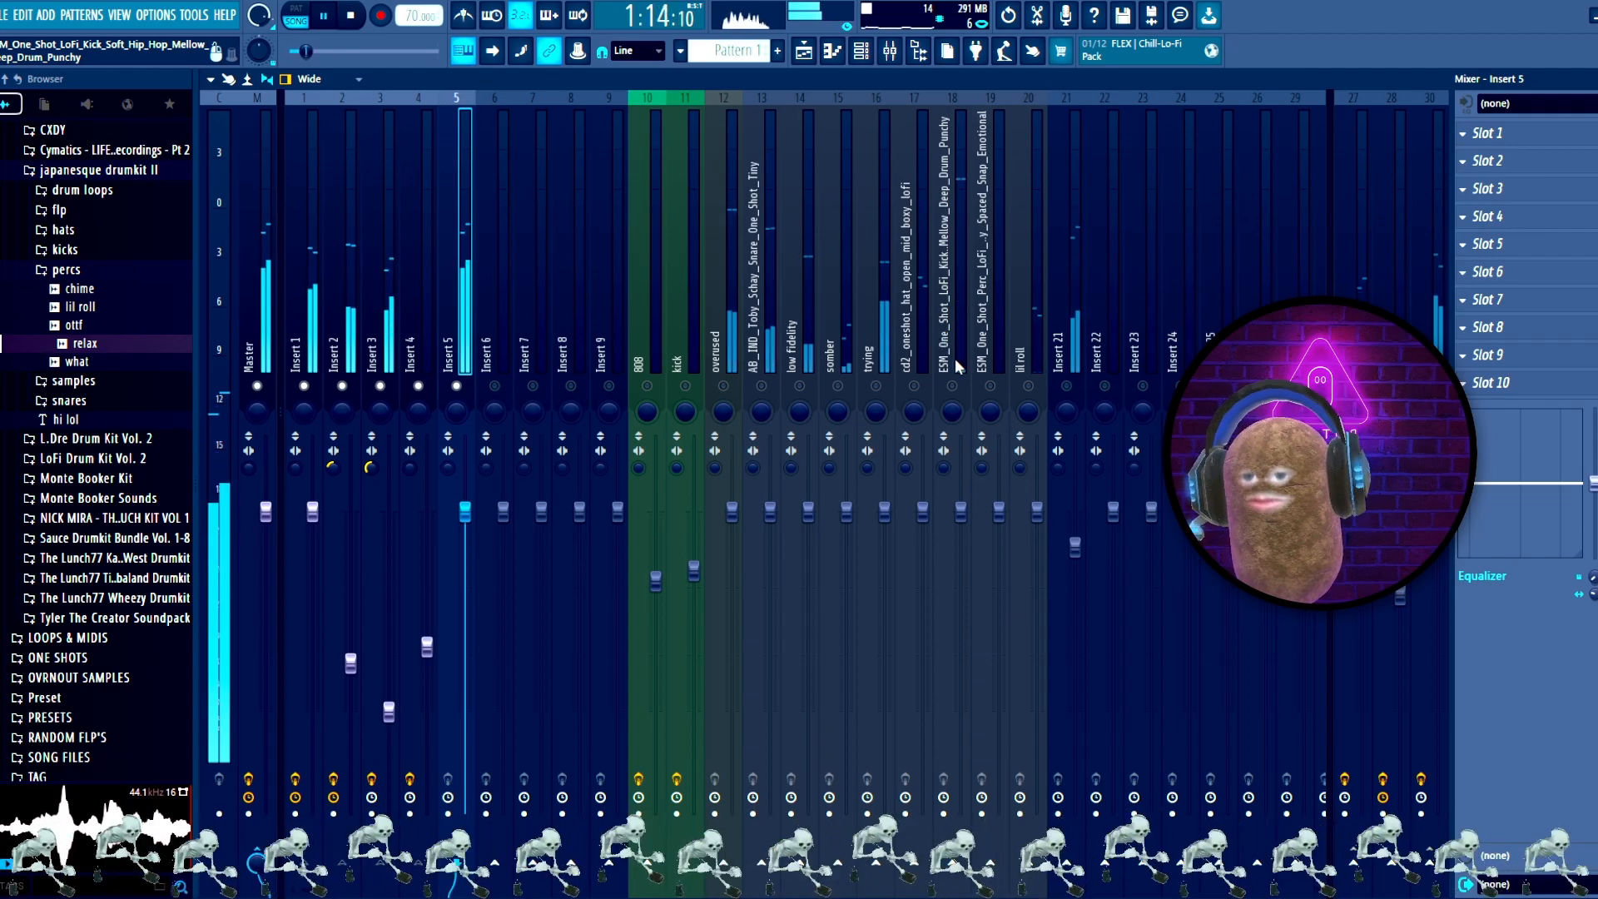
click(942, 316)
key(space)
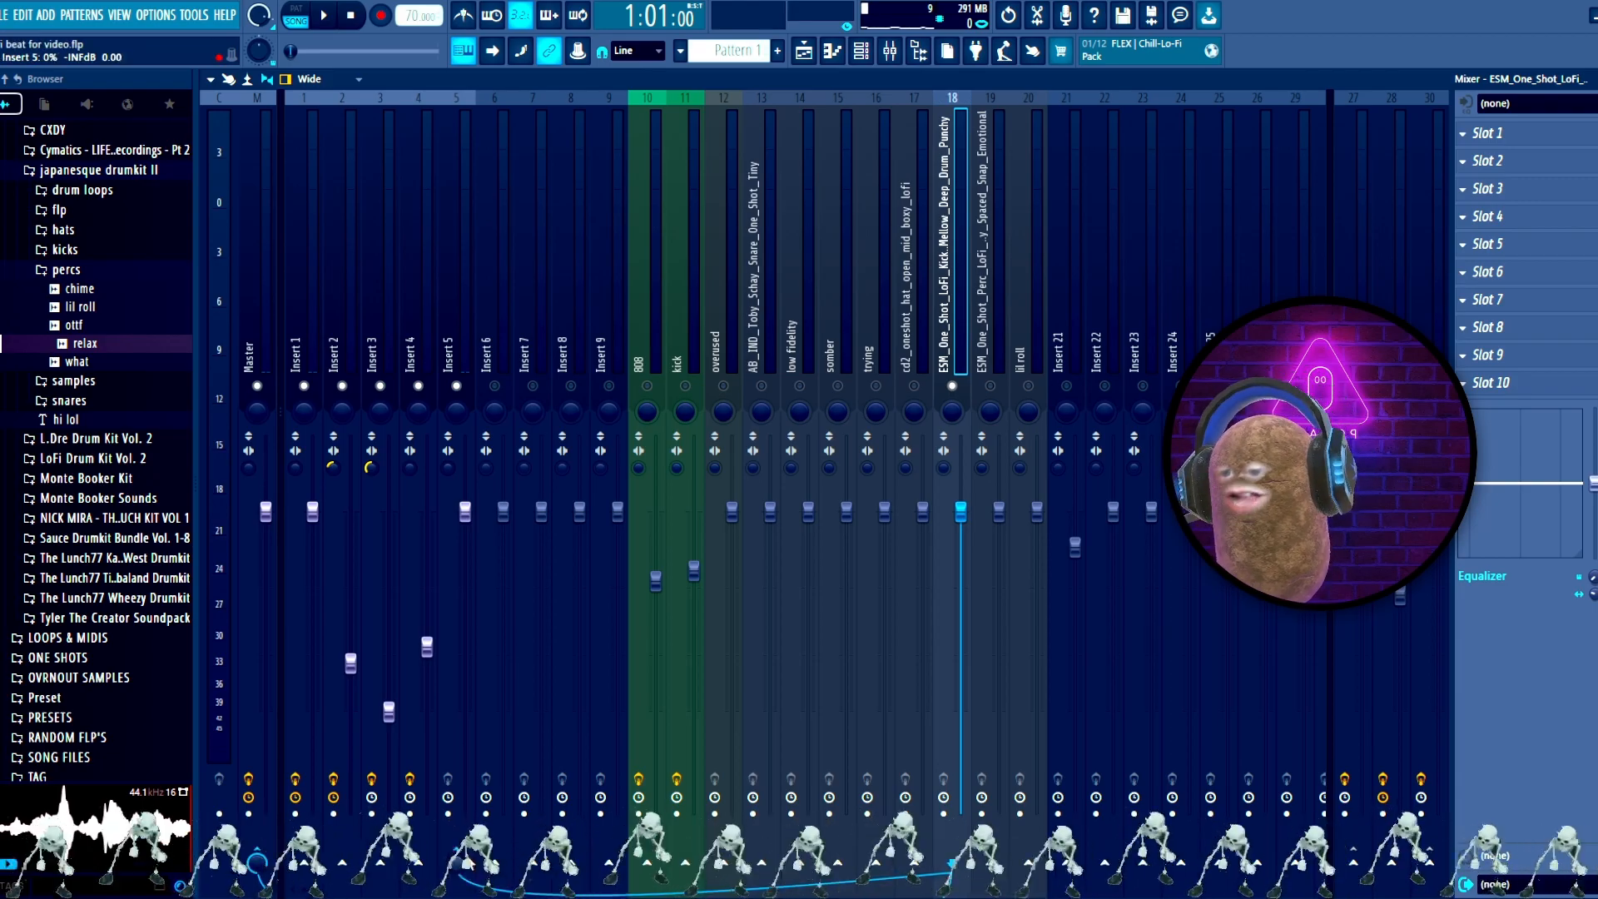
click(459, 870)
Step: Load Fruity Limiter on Insert 5, switch it to COMP mode and set its sidechain input to 5
click(1145, 441)
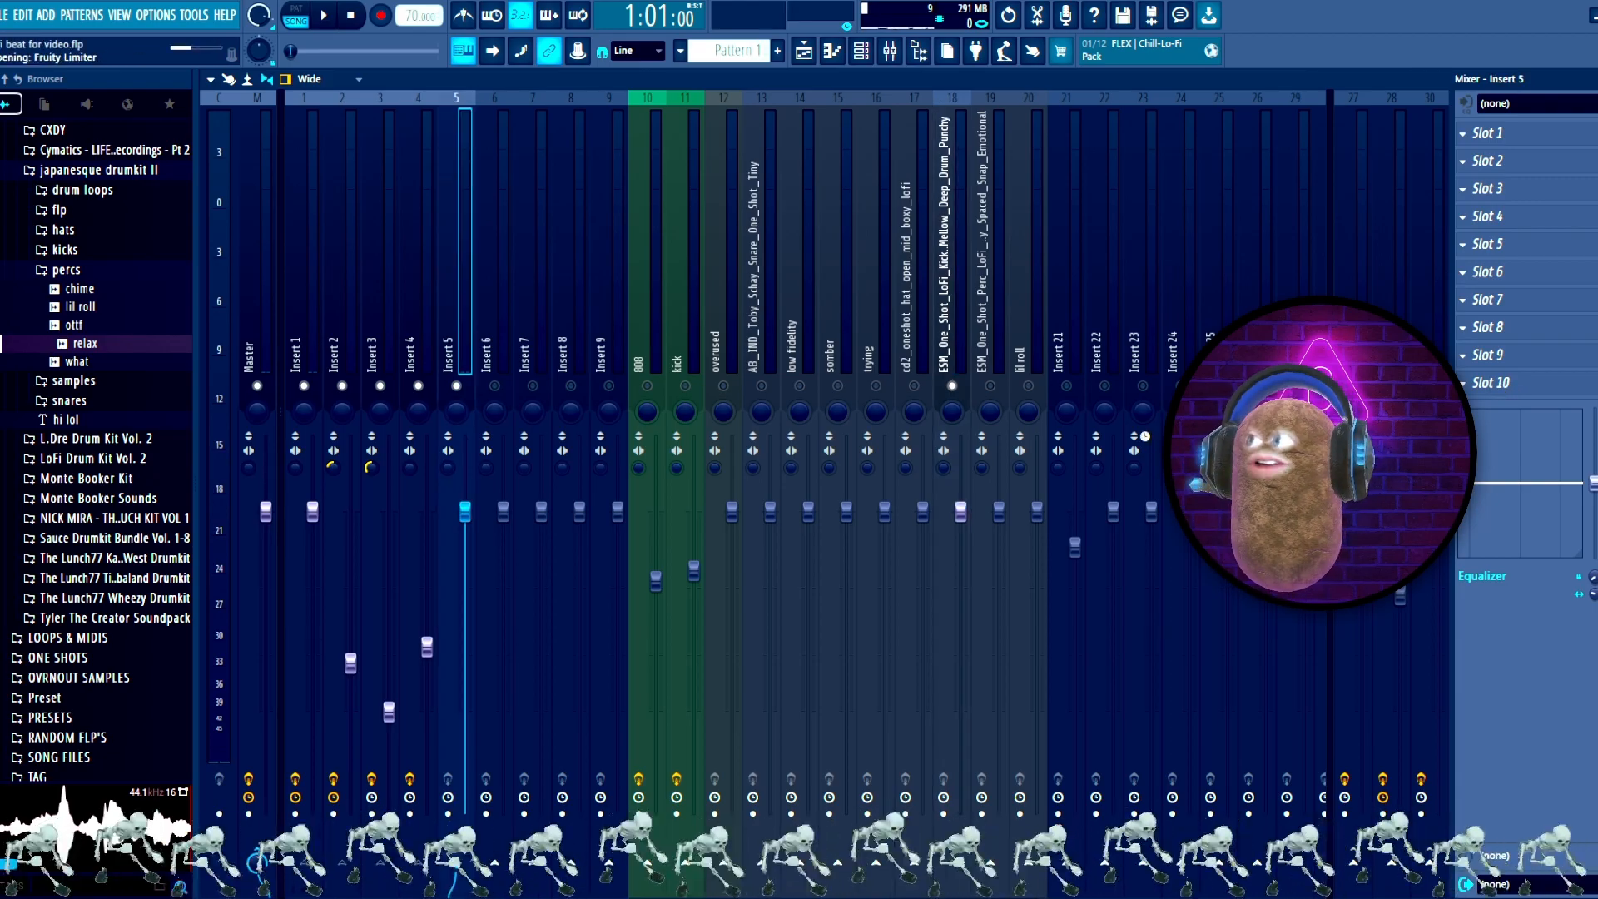
click(475, 531)
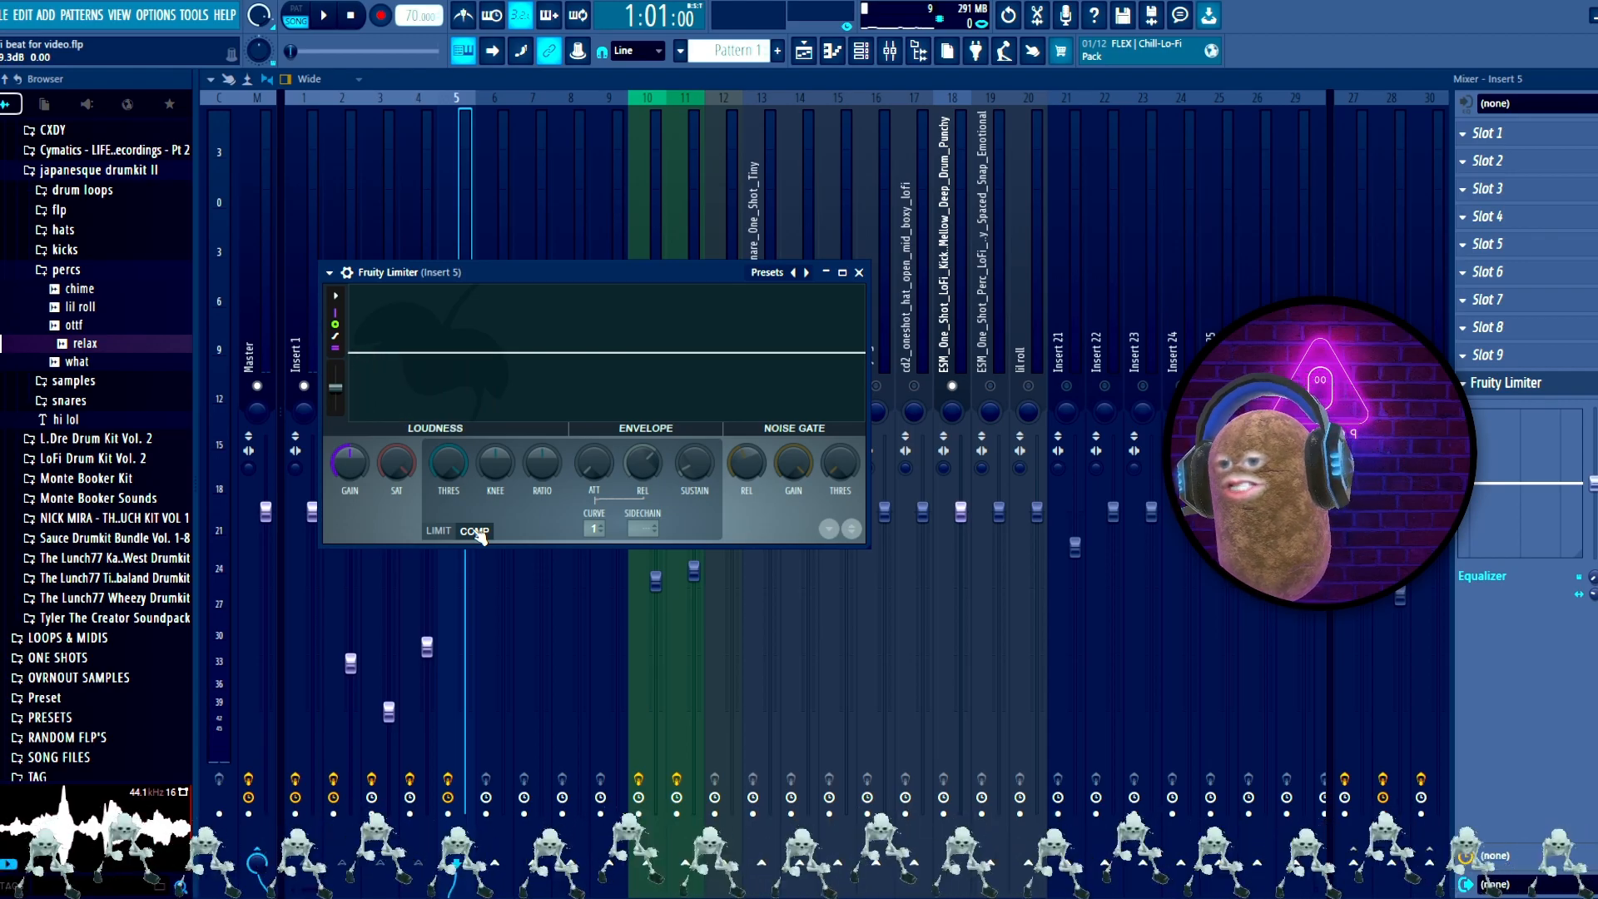
key(space)
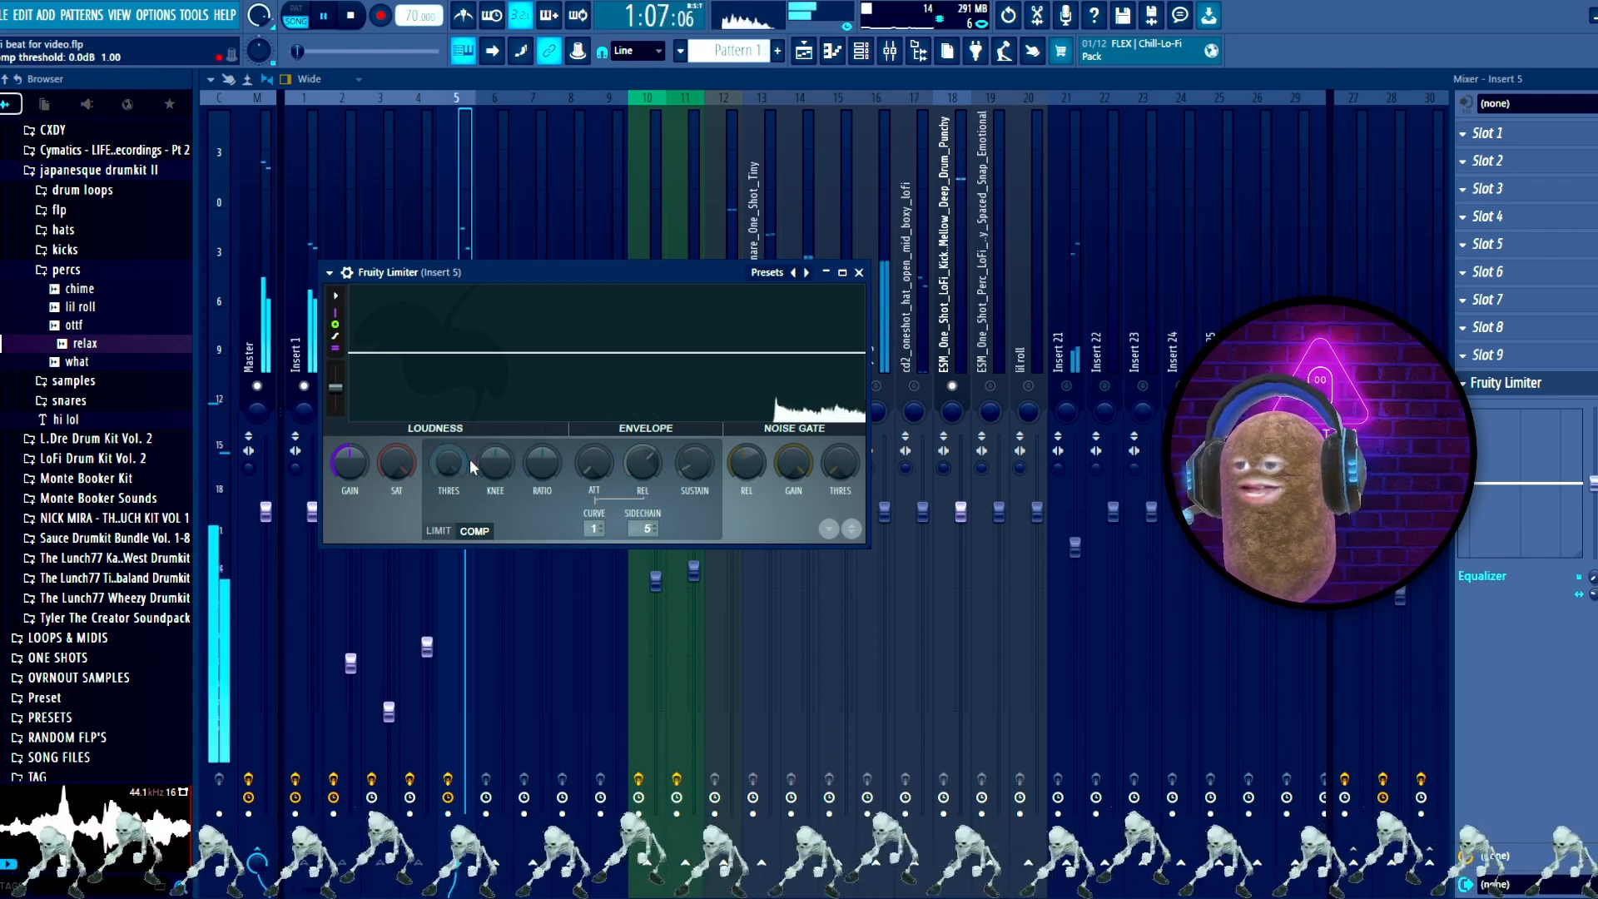
key(space)
Step: Lower the compressor threshold on Insert 5 and raise its ratio so the kick ducks the melody
drag(454, 459, 455, 566)
drag(544, 462, 543, 432)
key(space)
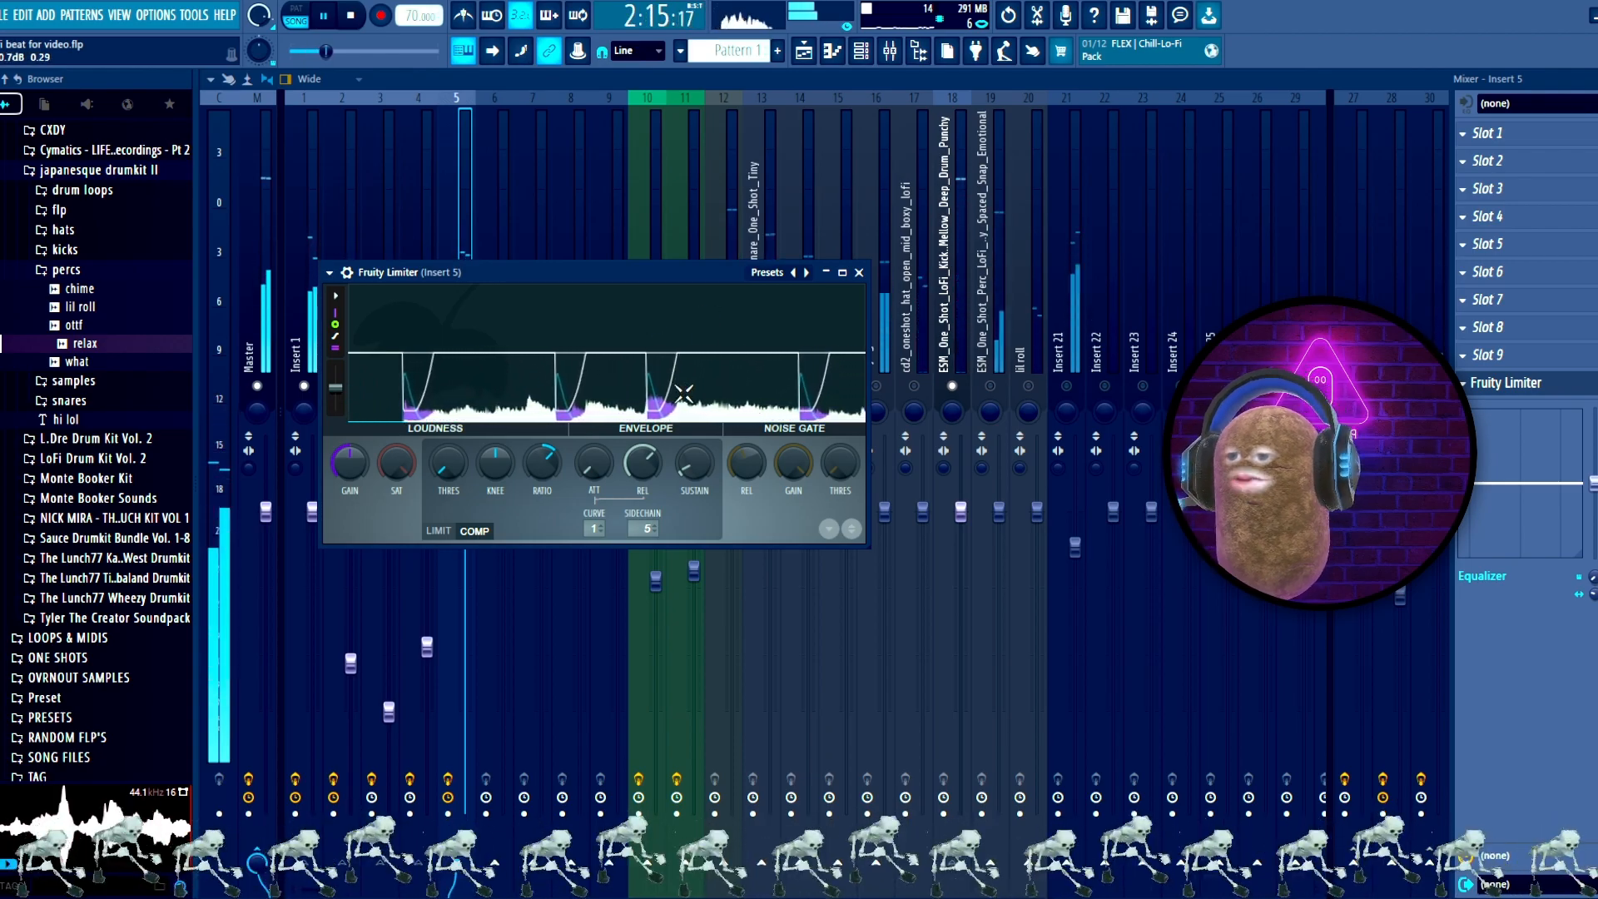
Step: Fine-tune the compressor's release during playback, then close Fruity Limiter and stop playback
key(space)
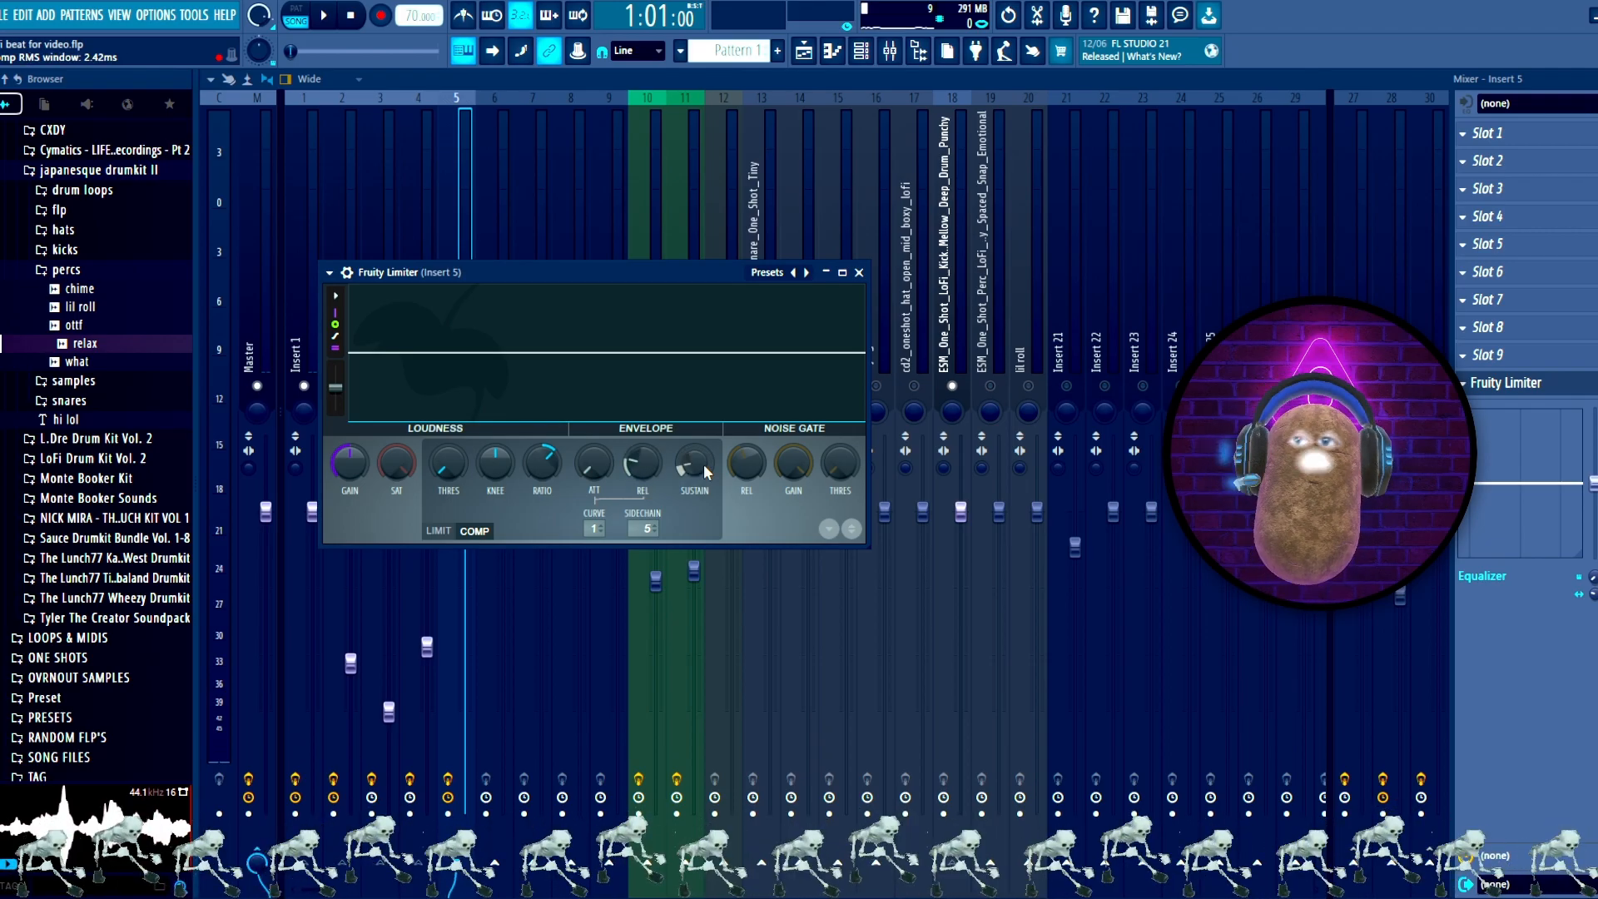
key(space)
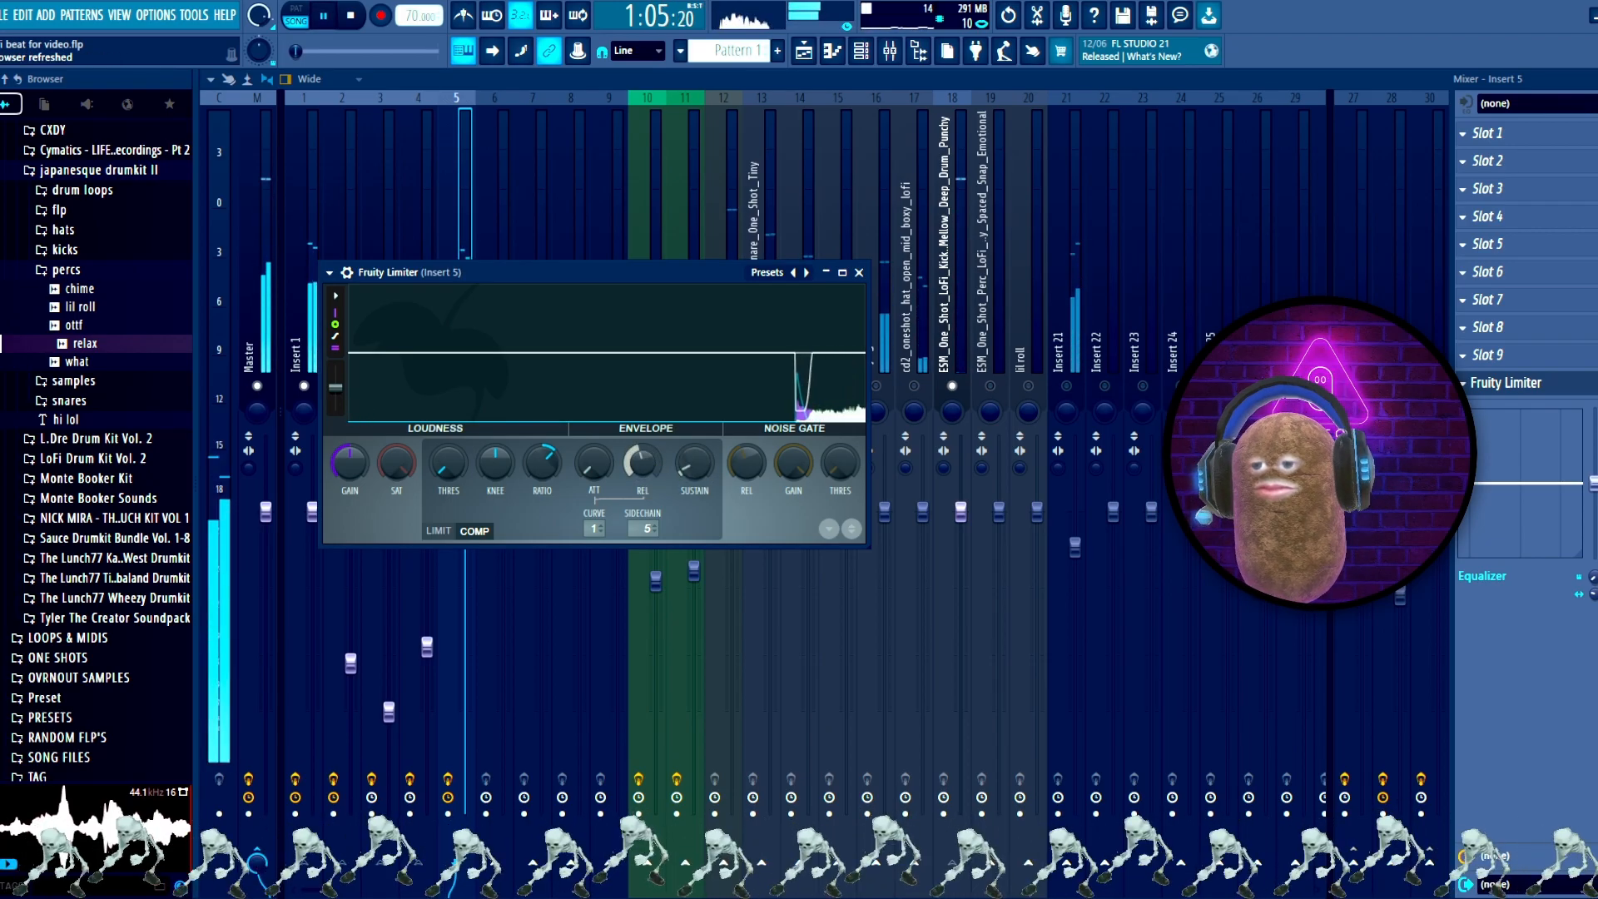
drag(652, 461, 653, 453)
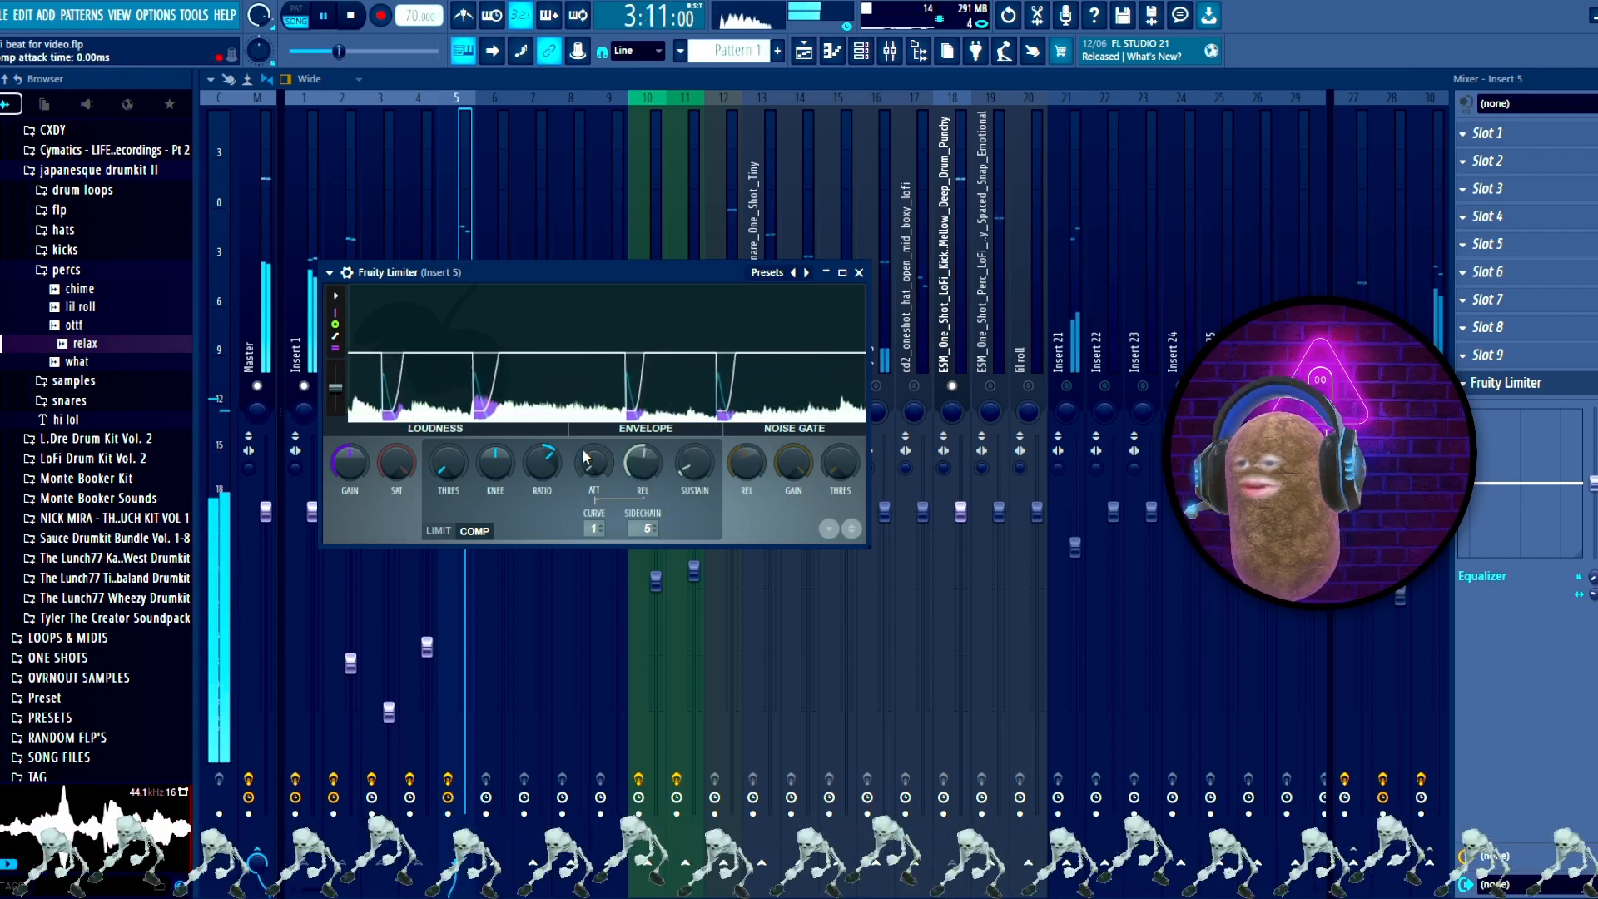
click(859, 272)
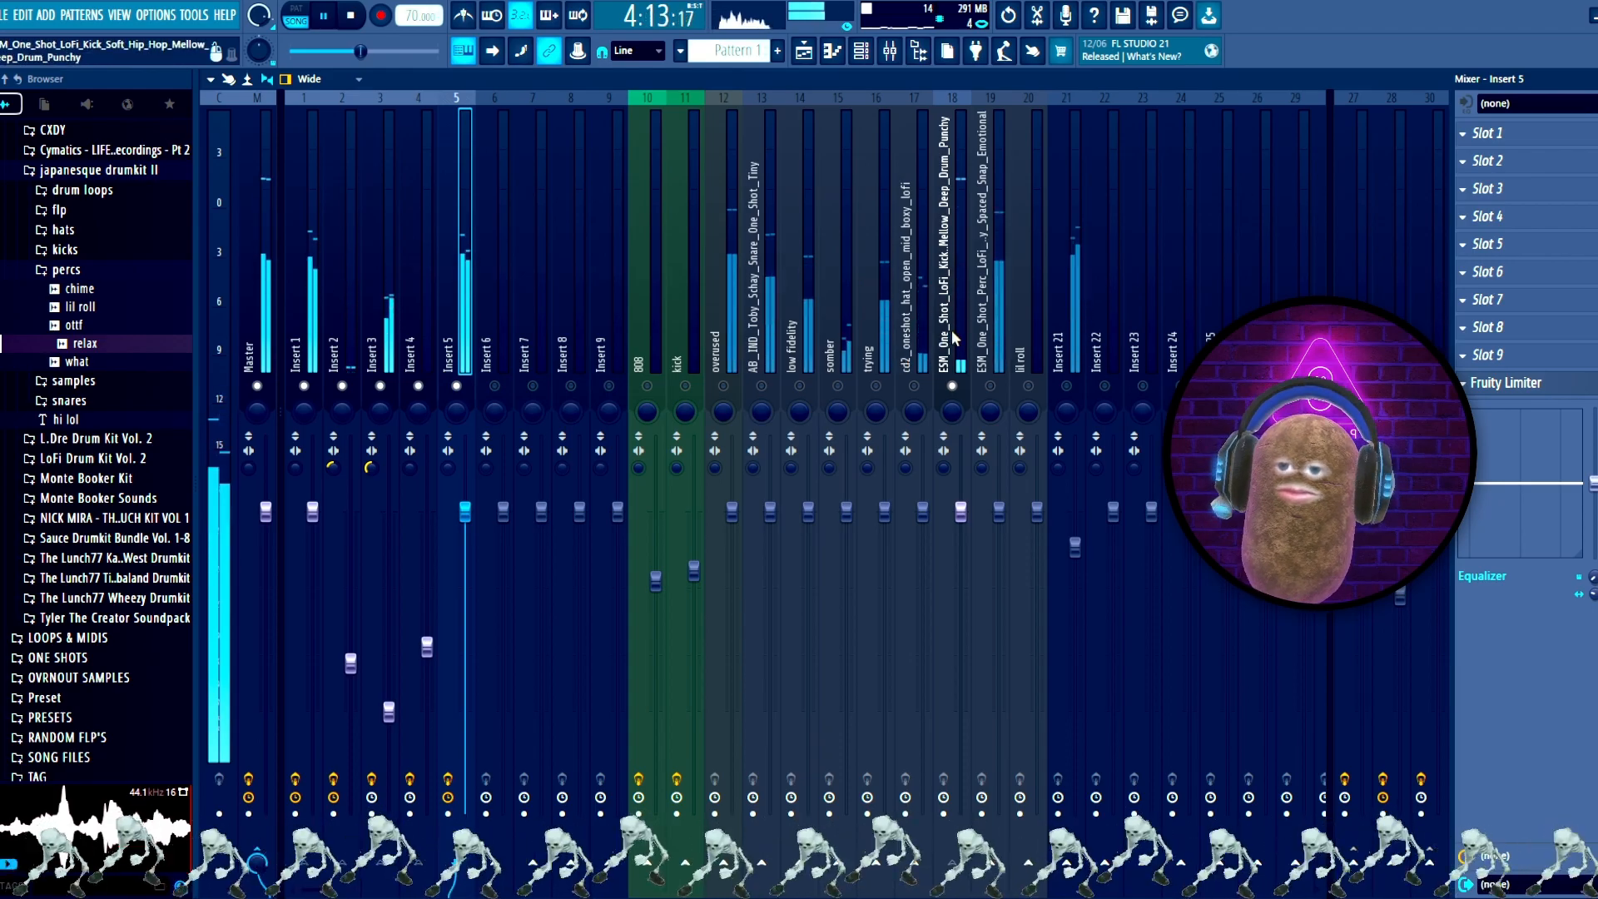
key(space)
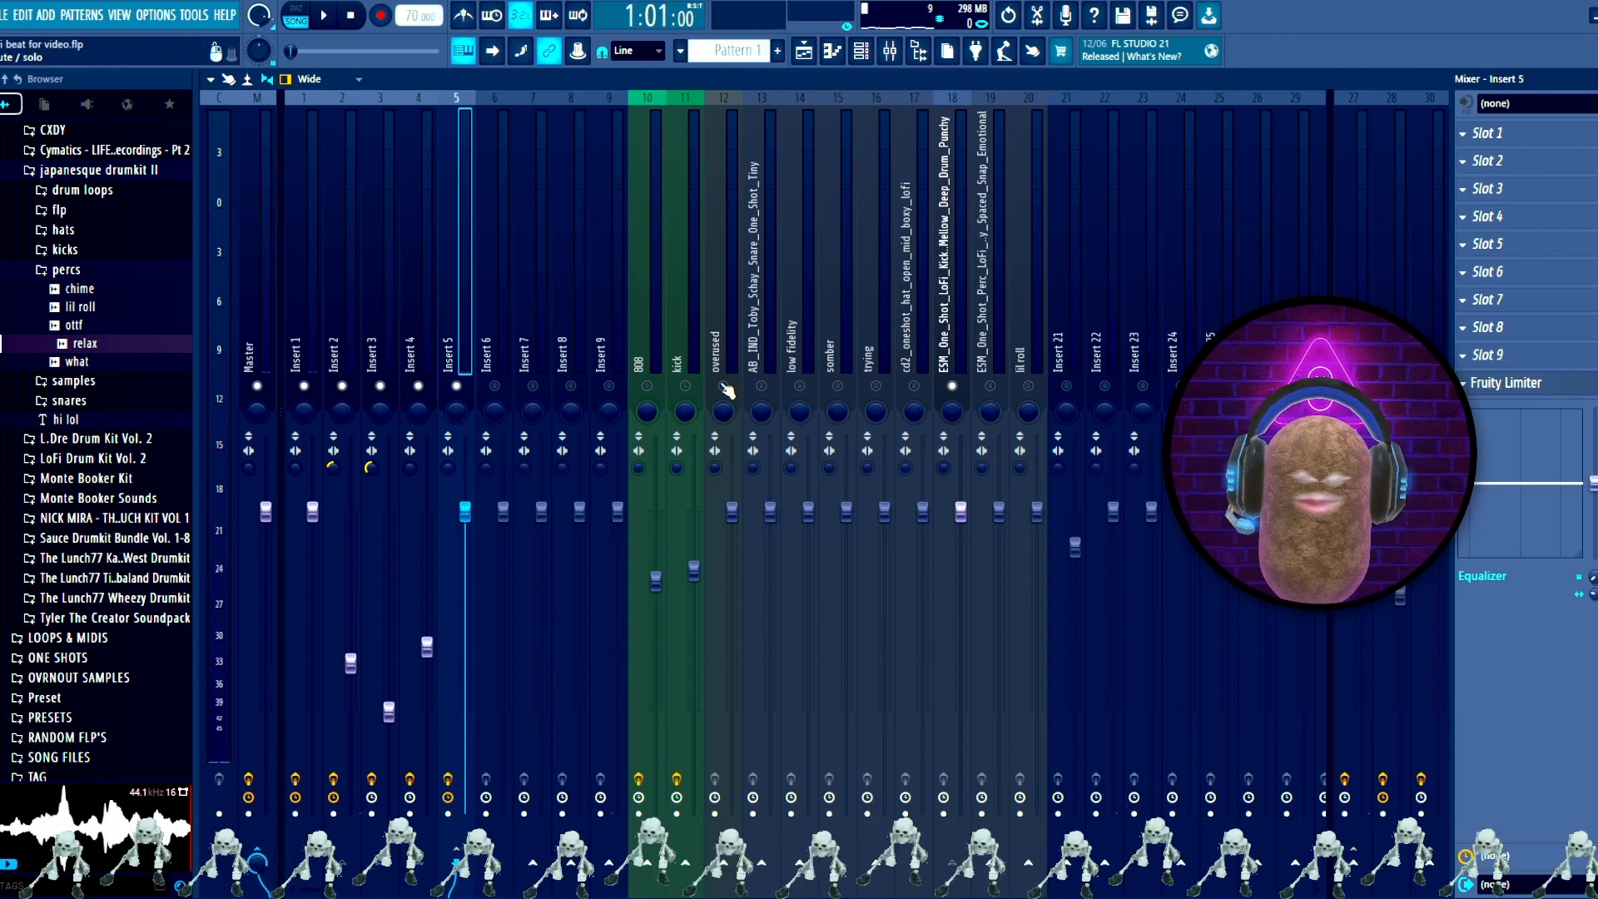
Step: Re-enable the drum tracks 12 to 20 and route them into Insert 22 as a drum bus
click(726, 389)
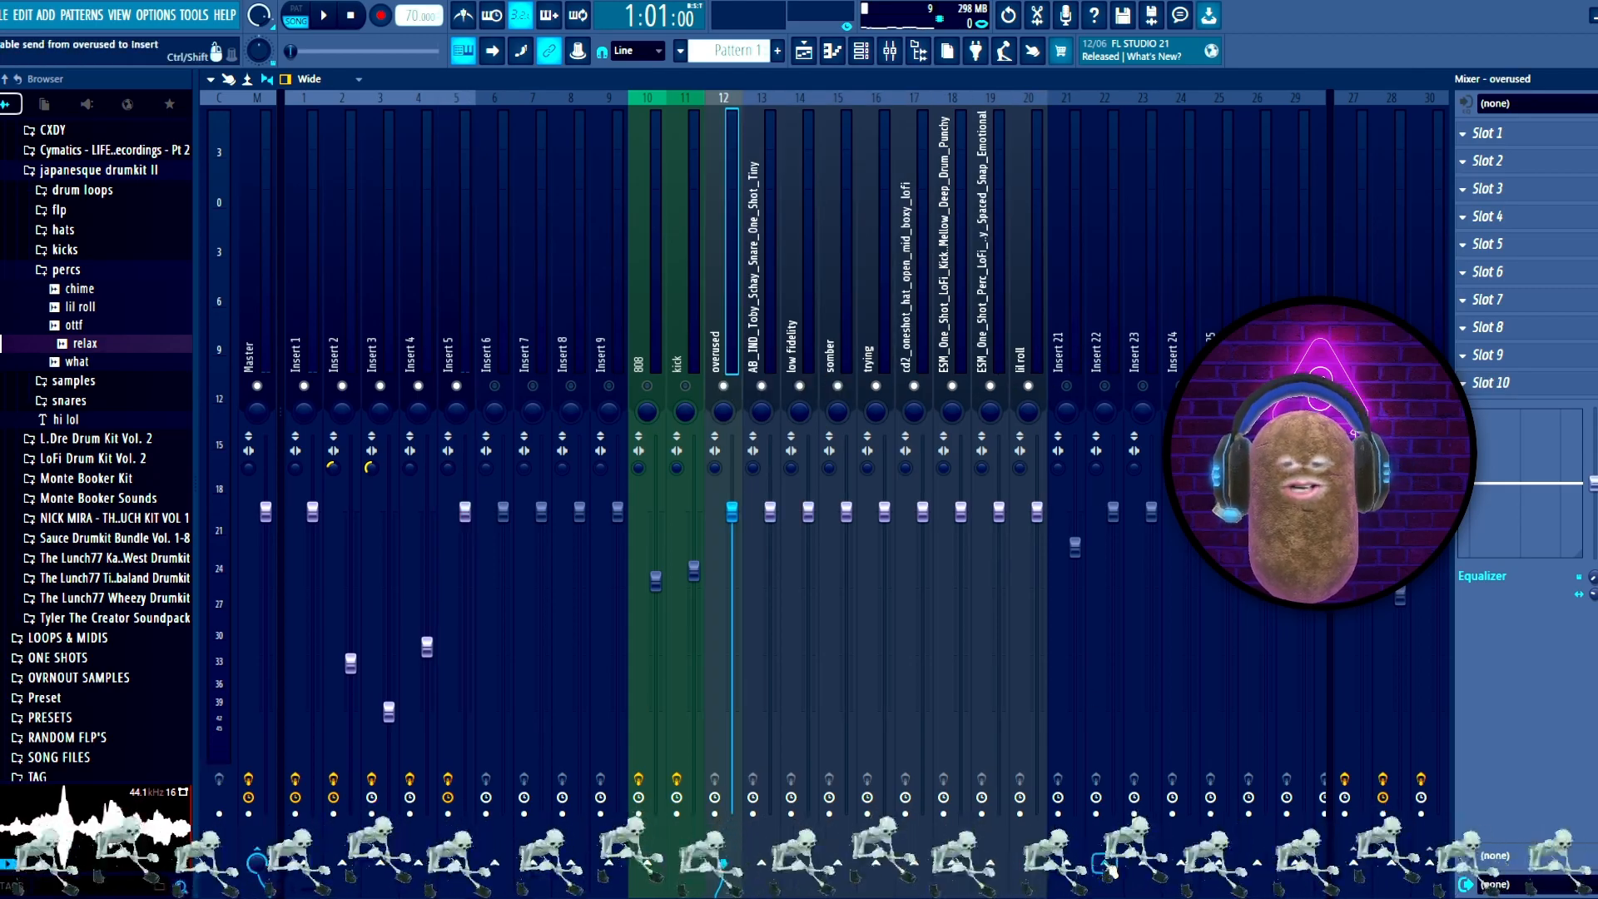
click(913, 349)
key(space)
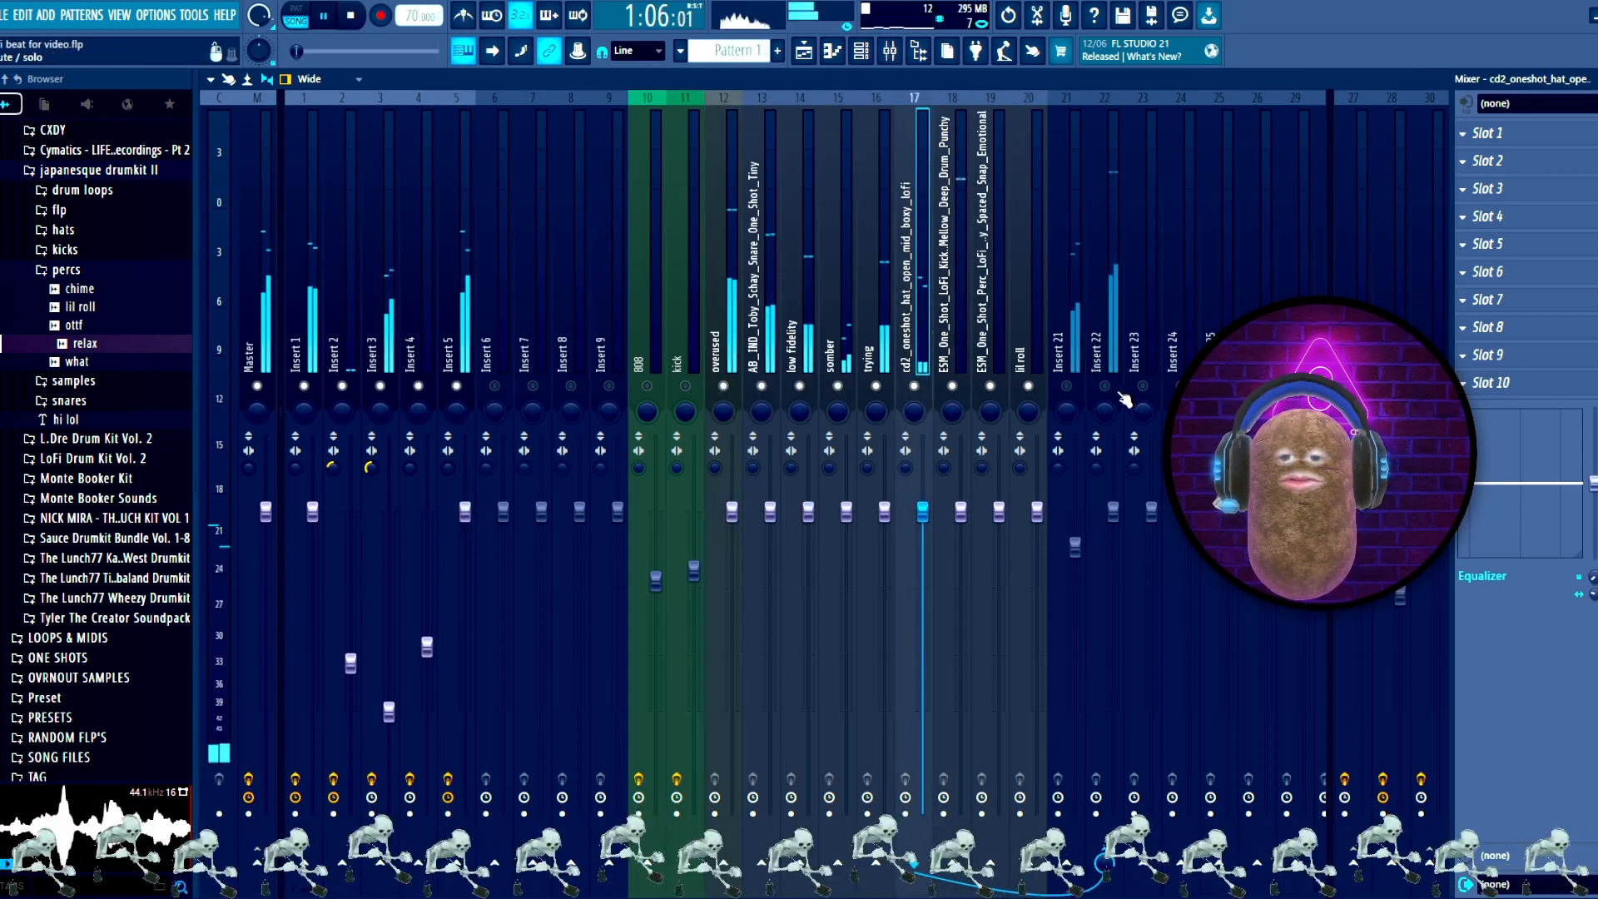
Step: Solo Insert 22 with drum tracks 12 to 20 re-enabled and listen to the drum bus on its own
click(1110, 333)
right_click(1105, 387)
click(1028, 386)
click(990, 386)
click(952, 386)
click(876, 387)
click(914, 386)
click(838, 386)
click(800, 386)
click(761, 386)
click(723, 386)
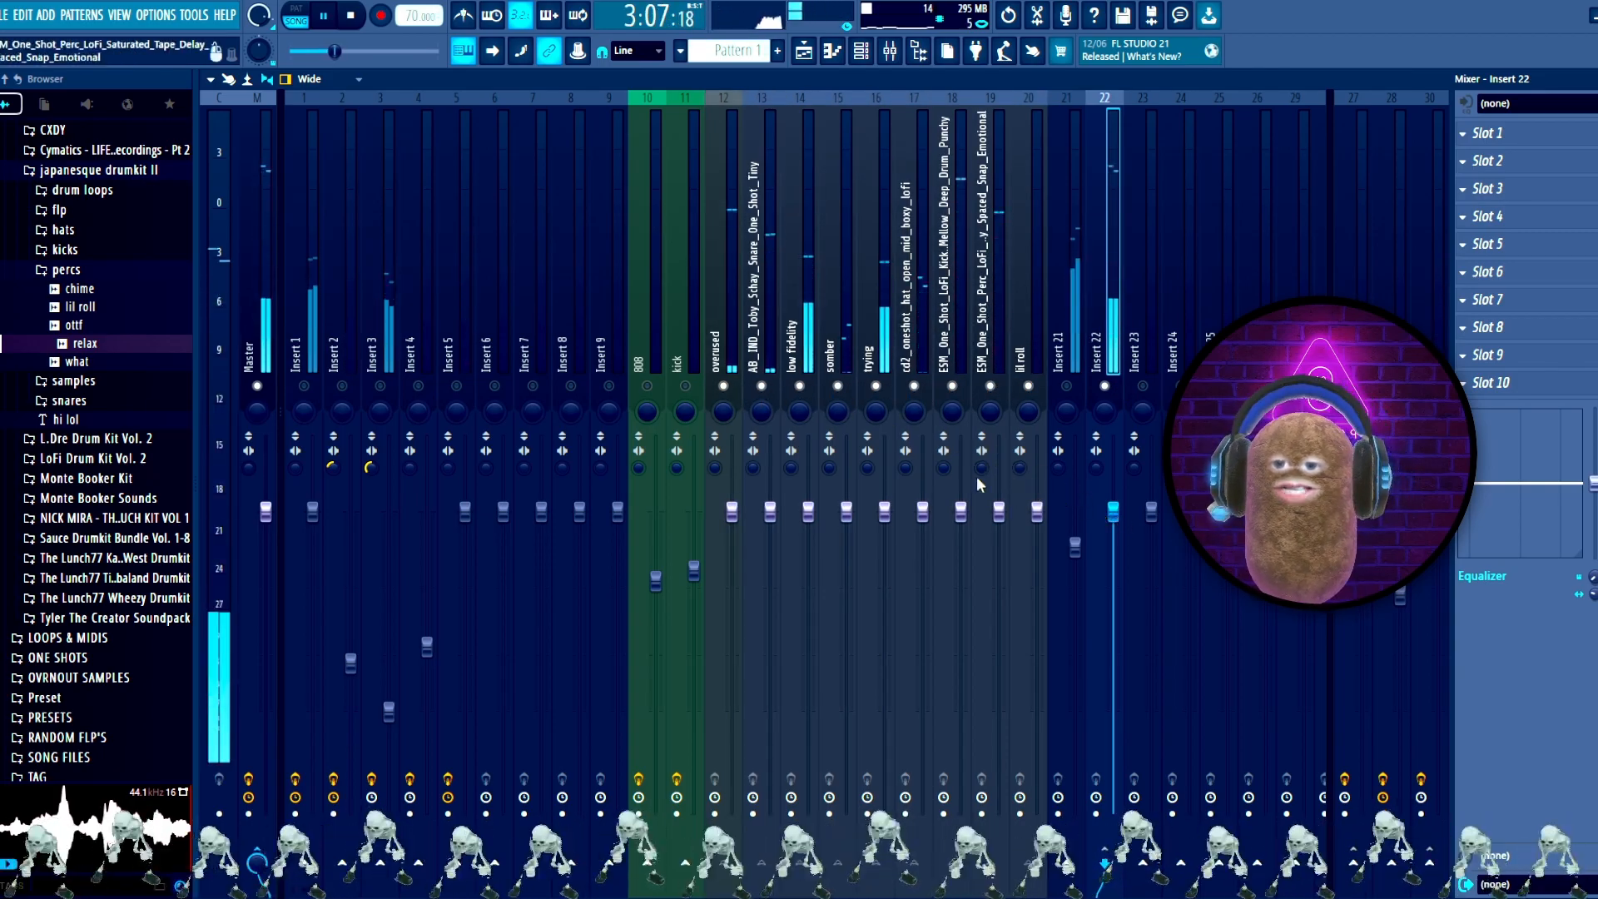
key(space)
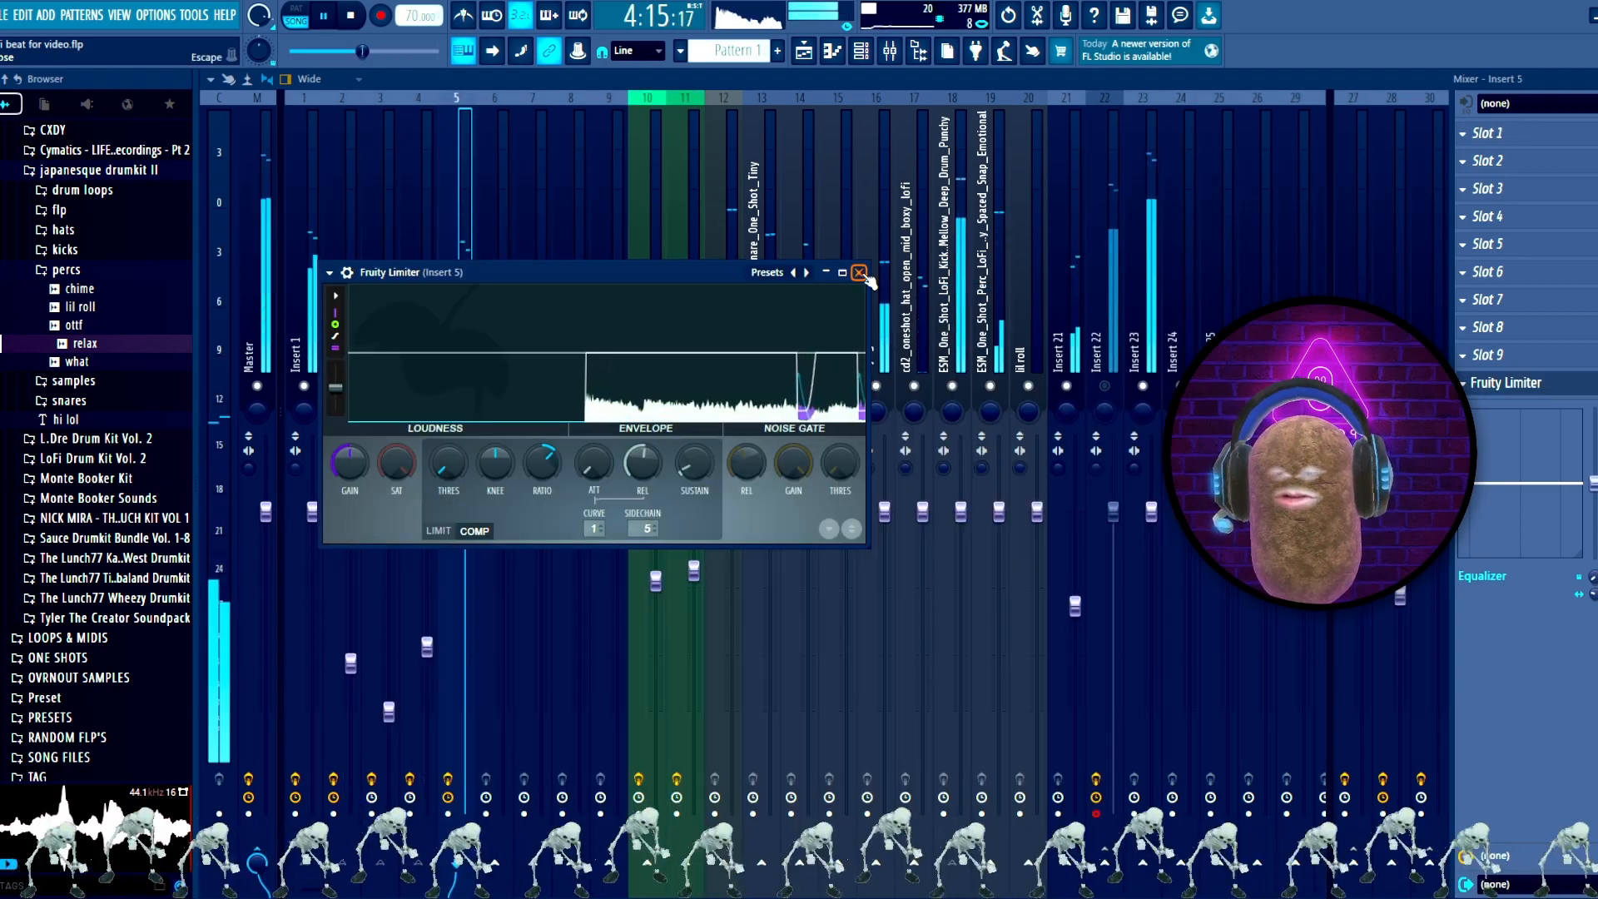
Step: Close Fruity Limiter, check the Insert 22 drum bus in the mixer, and view the whole arrangement in the playlist
click(859, 272)
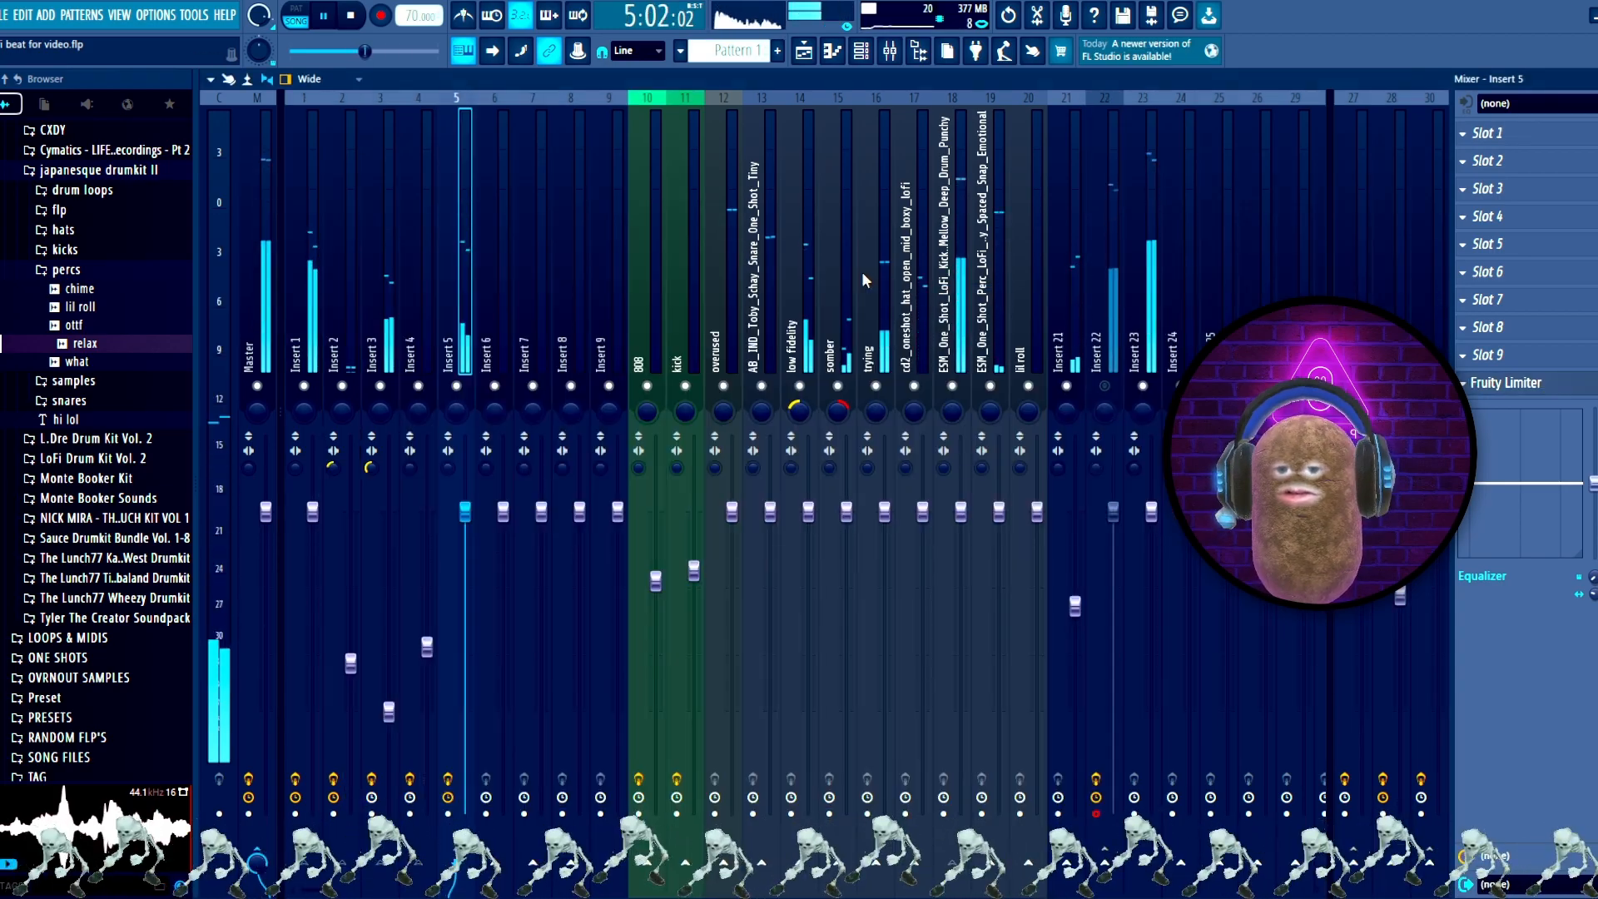
click(1097, 345)
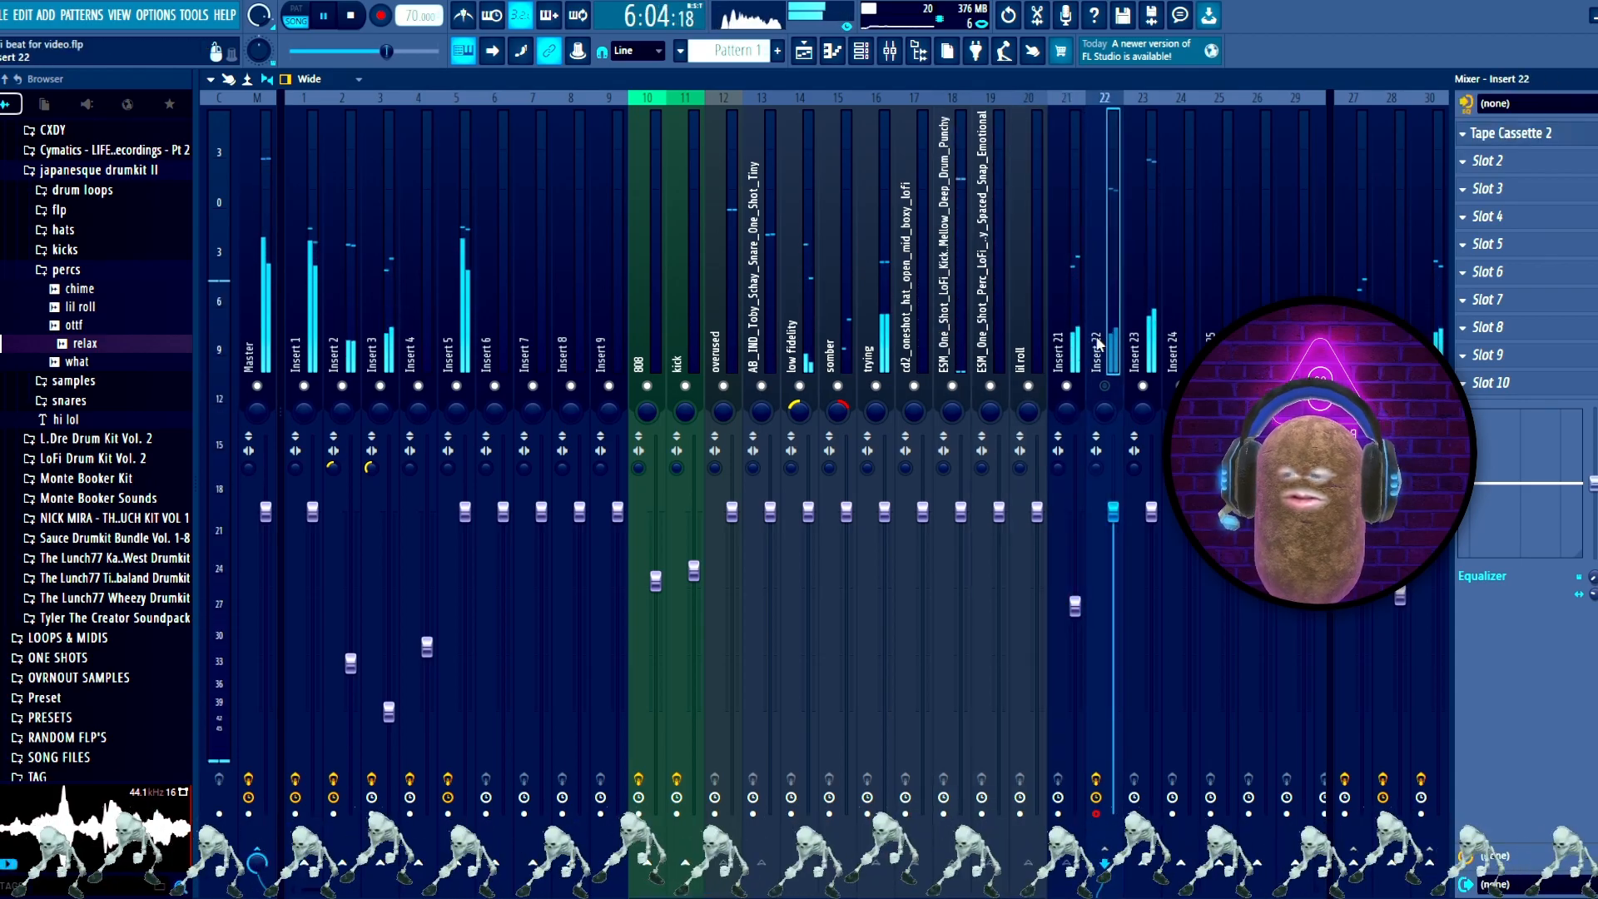
click(803, 51)
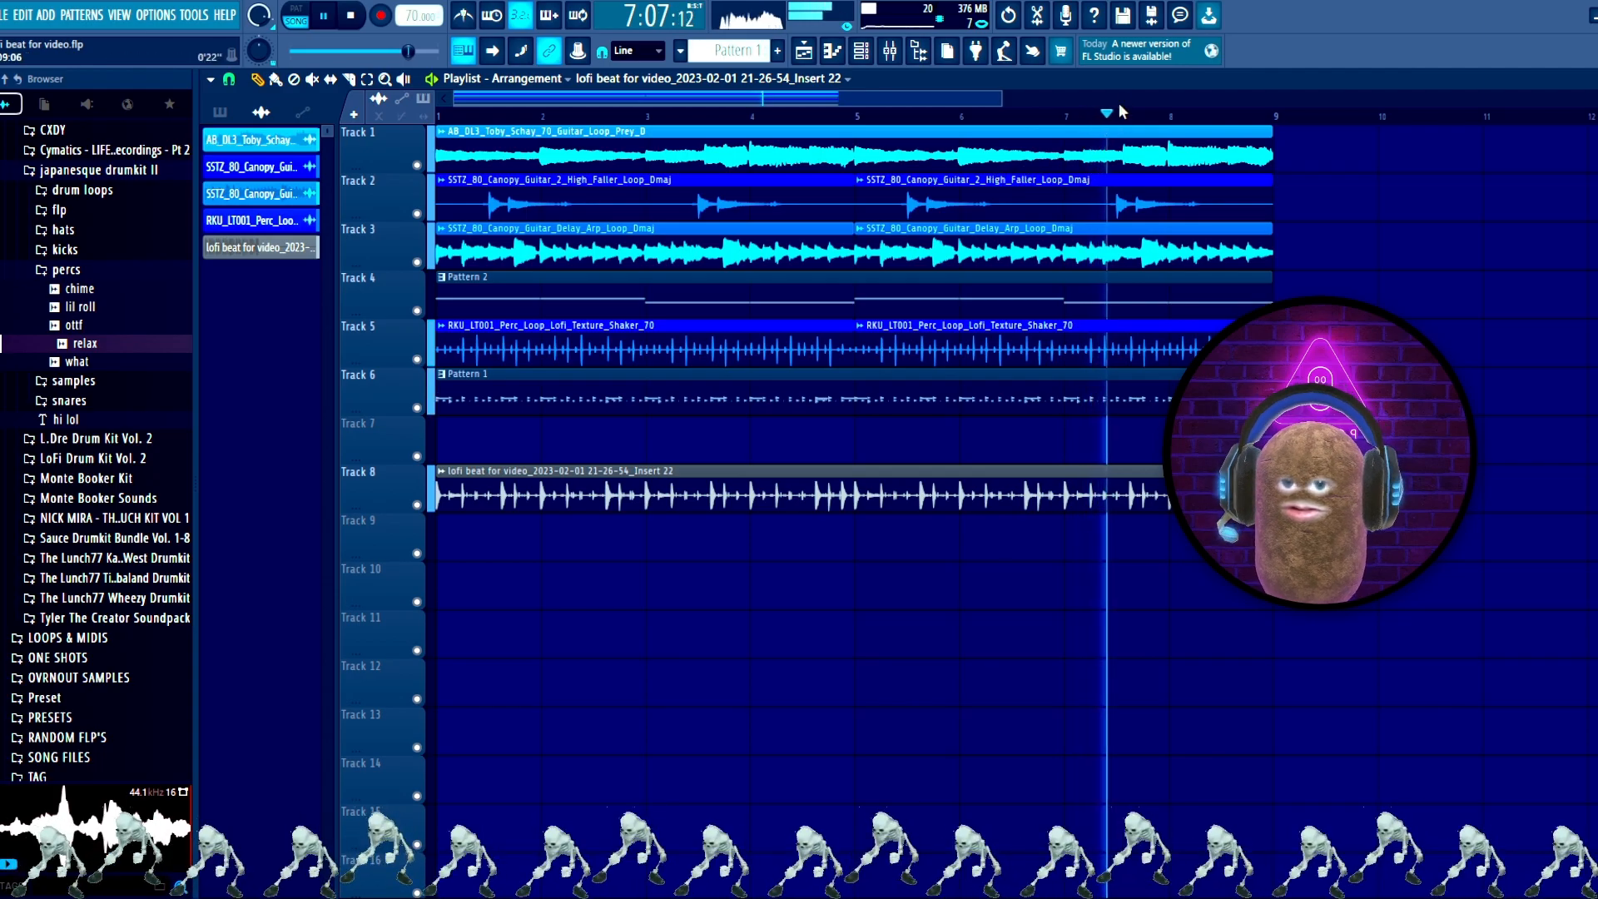
drag(1004, 97, 1278, 98)
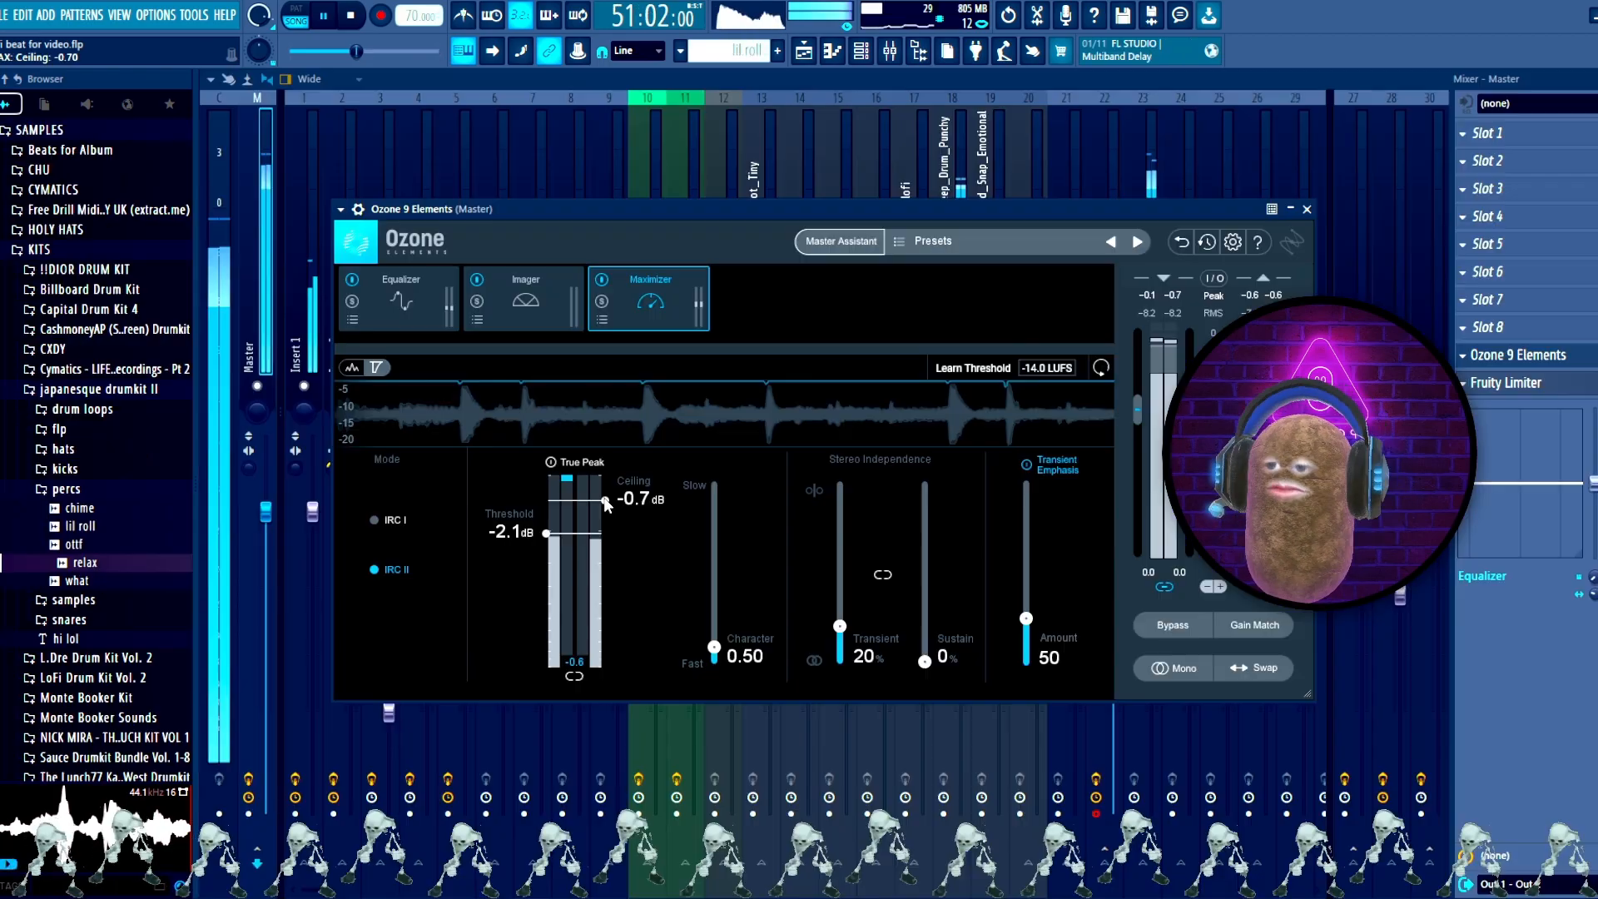
Step: In Ozone 9 Elements on the Master, set the Maximizer ceiling to -0.2 dB and the Imager width to about 19.3
drag(605, 501, 605, 482)
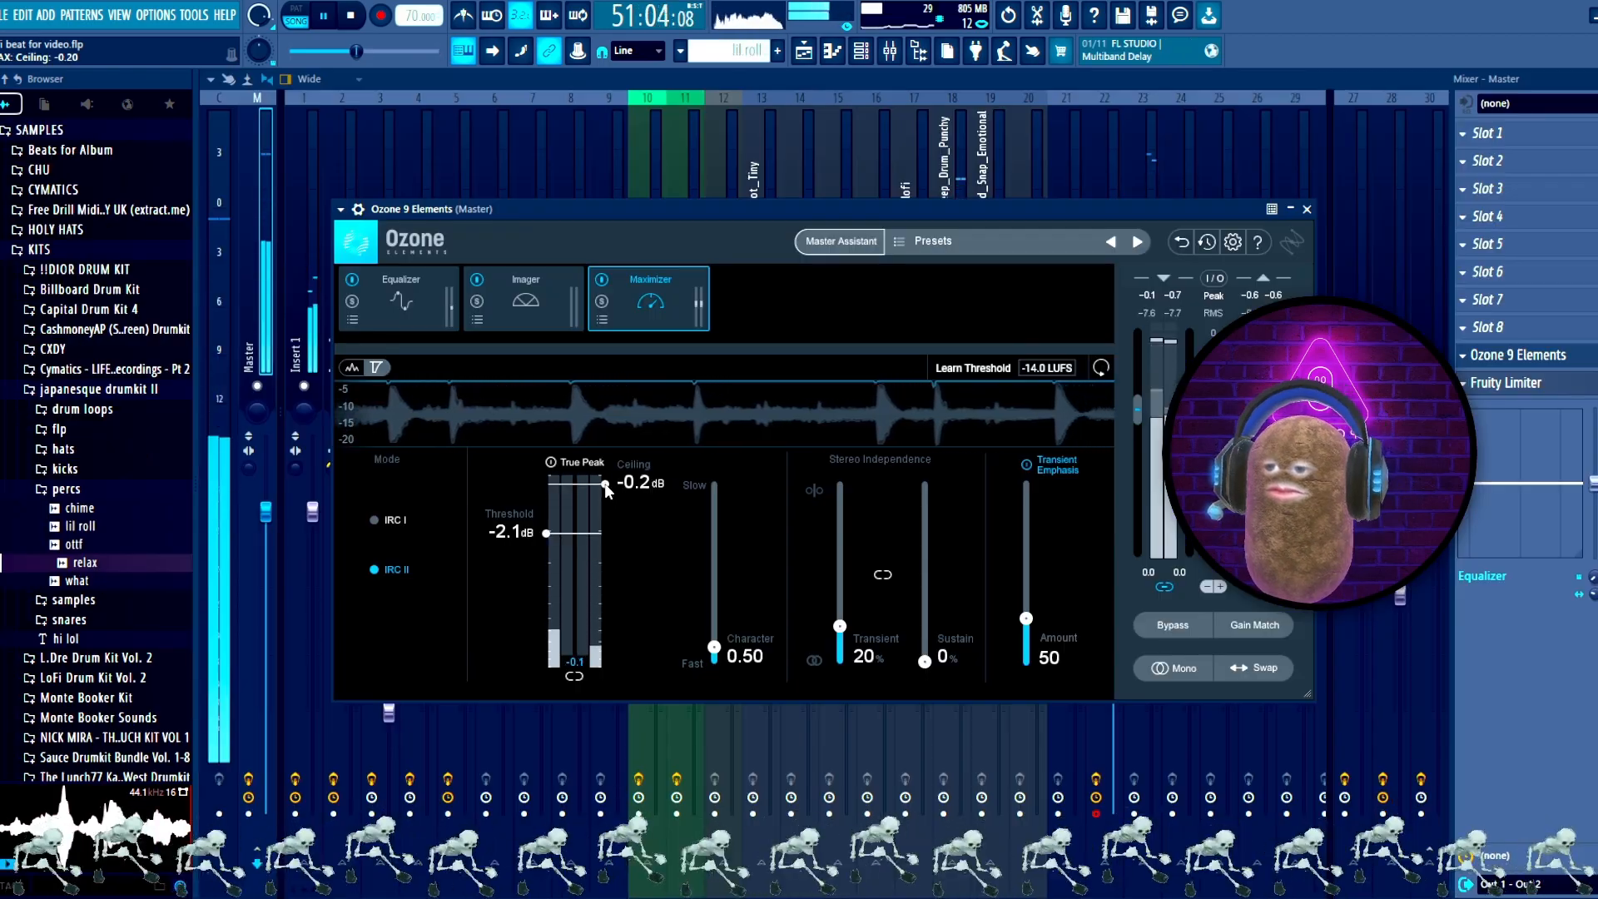
drag(551, 536, 525, 543)
click(516, 306)
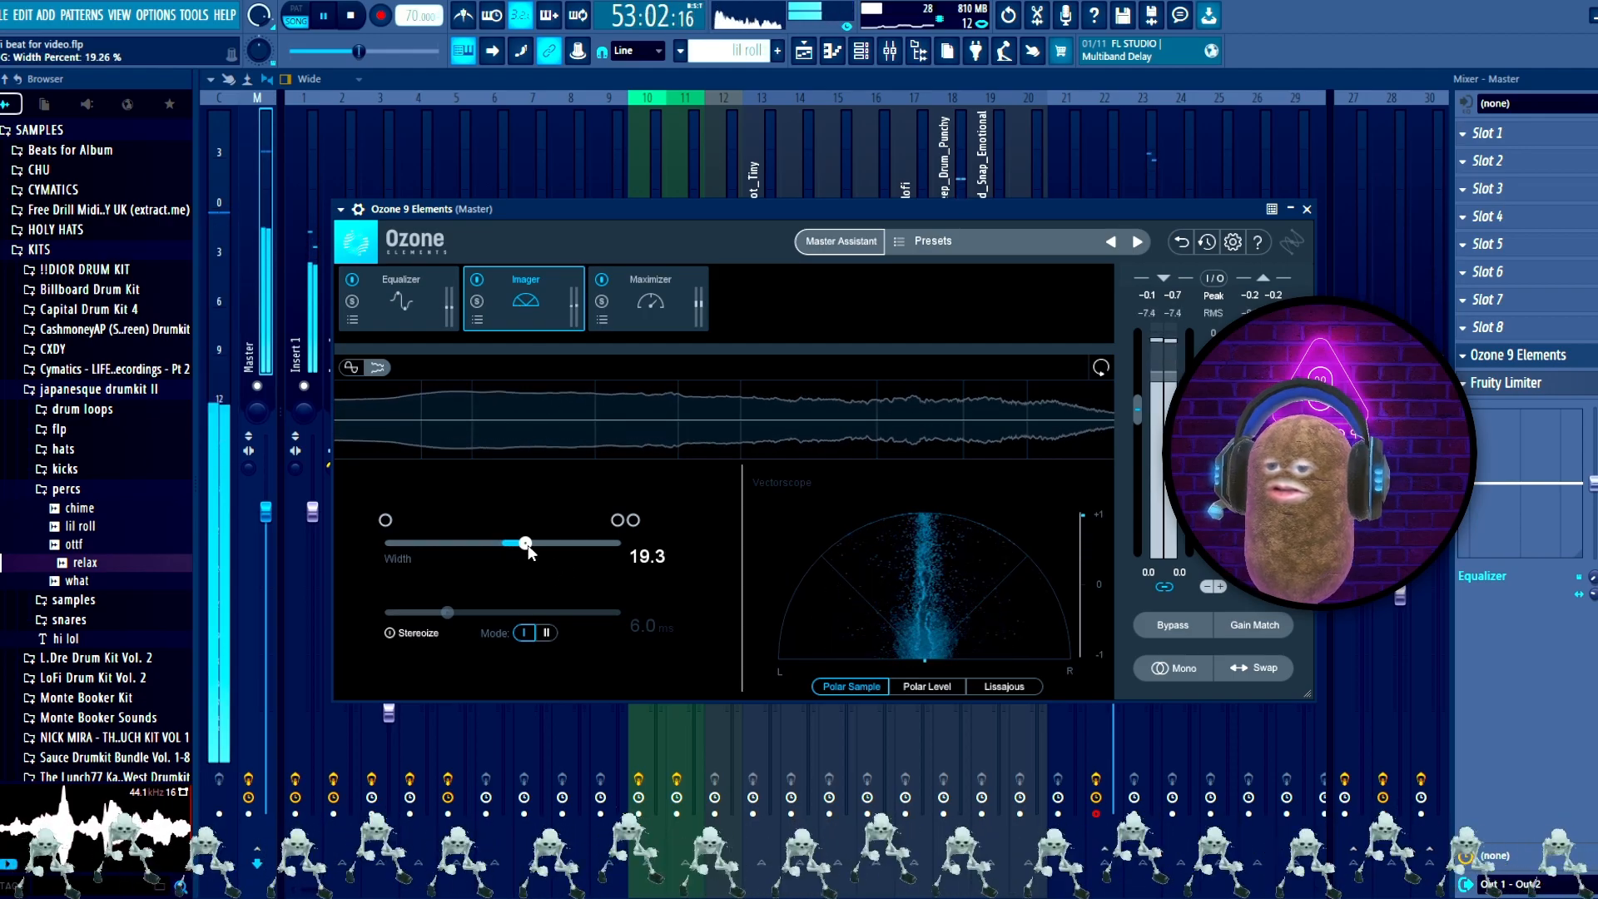
Step: Close Ozone 9 Elements, show the full arrangement in the playlist and stop playback
click(1309, 210)
click(805, 51)
key(space)
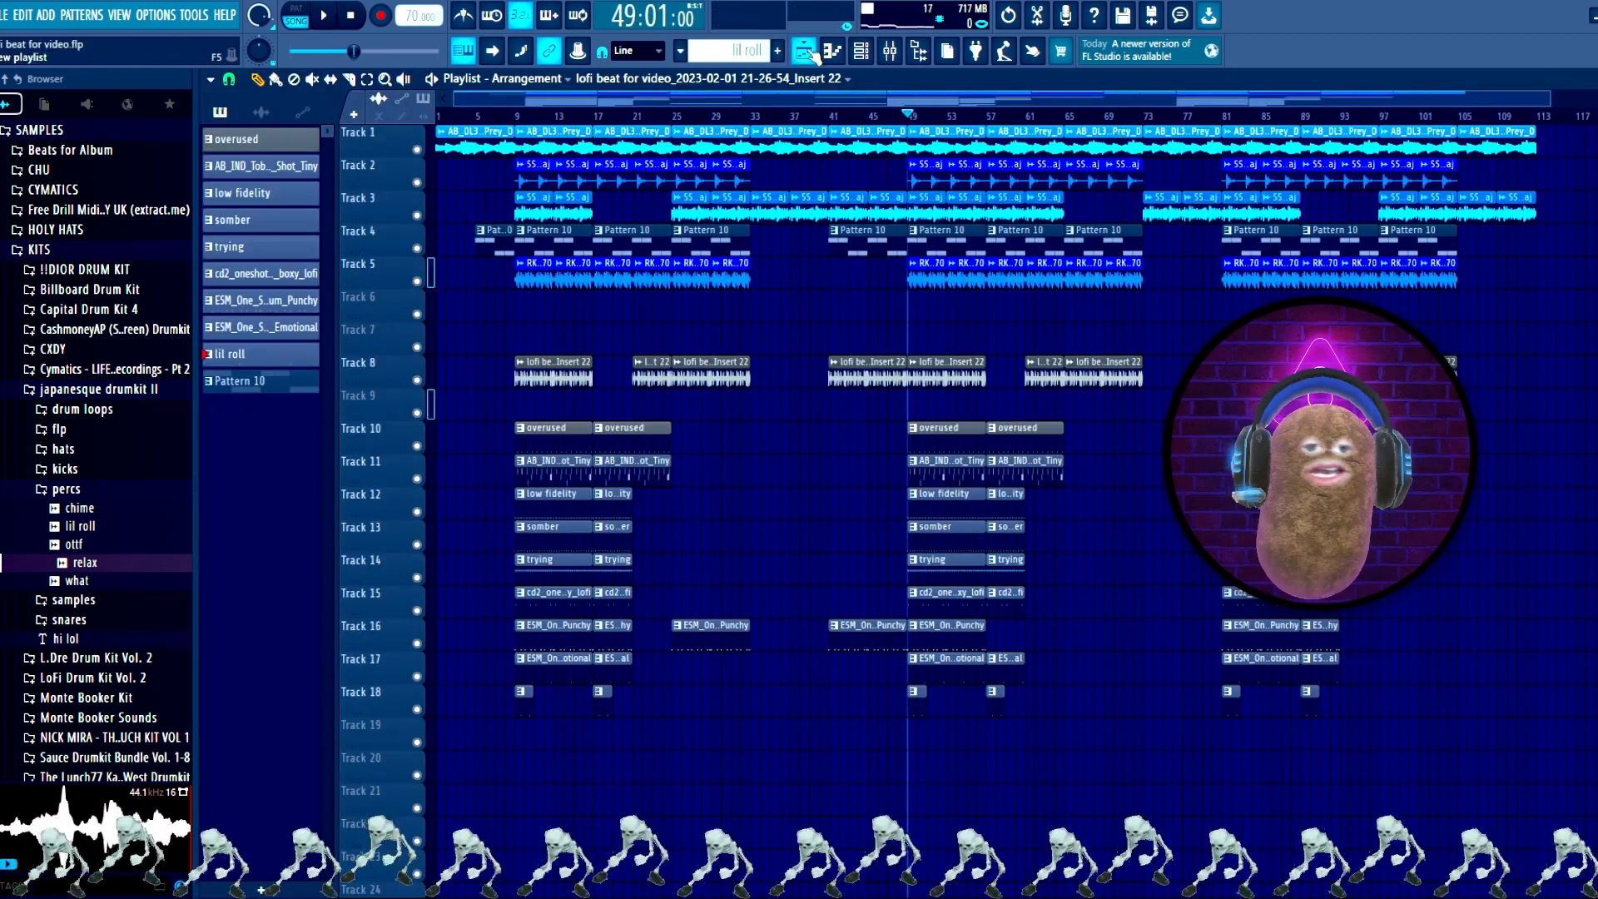